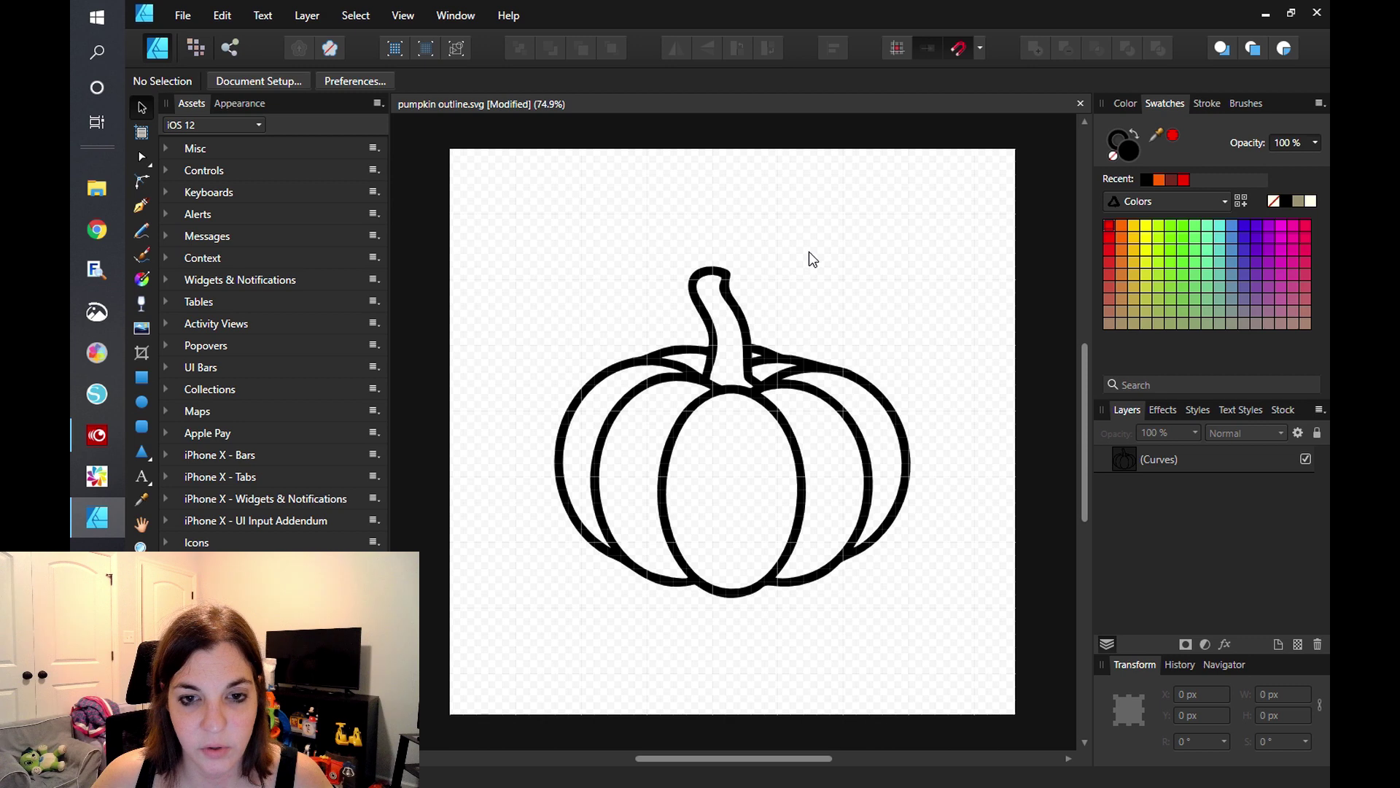
- Select the pumpkin outline curves and apply Layer > Geometry > Divide to make ten pieces
left_click(730, 283)
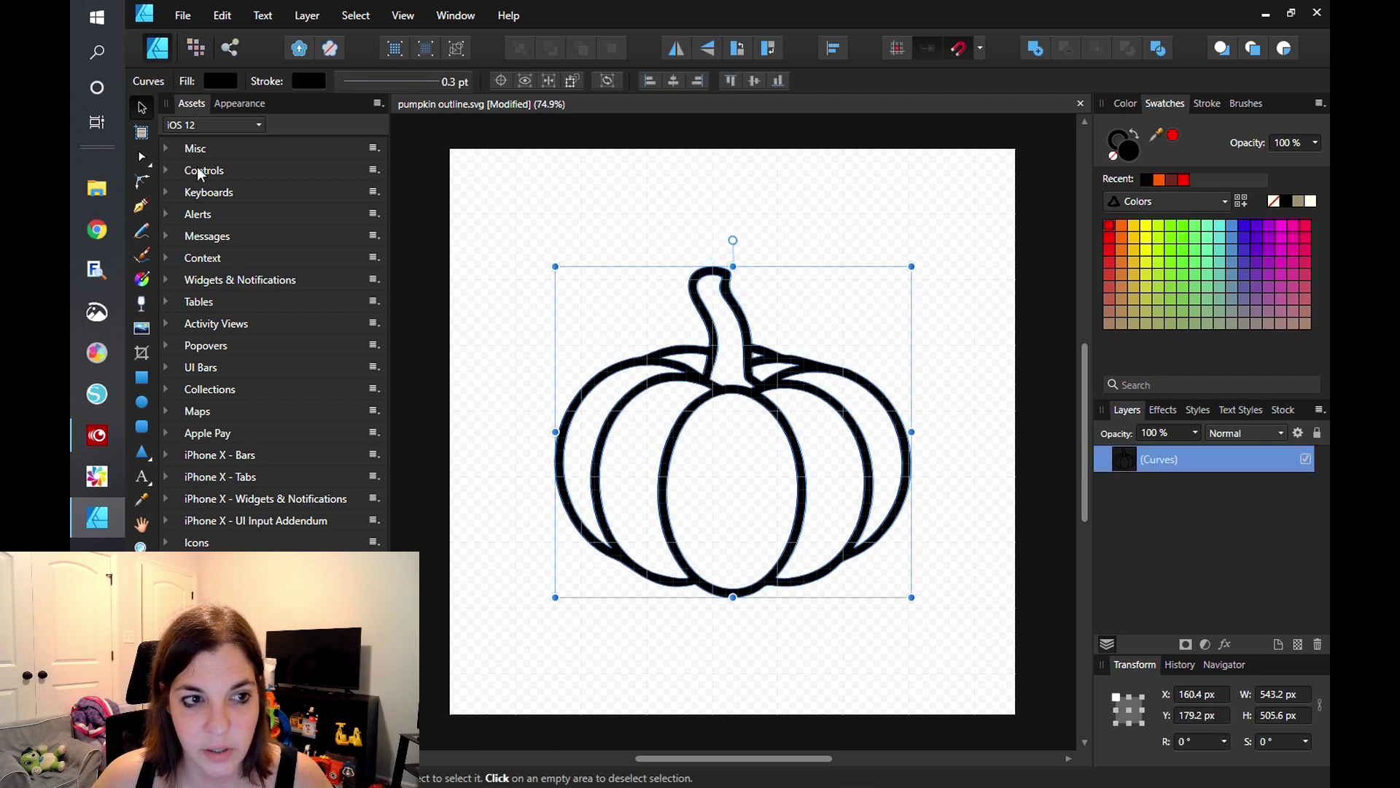
left_click(141, 156)
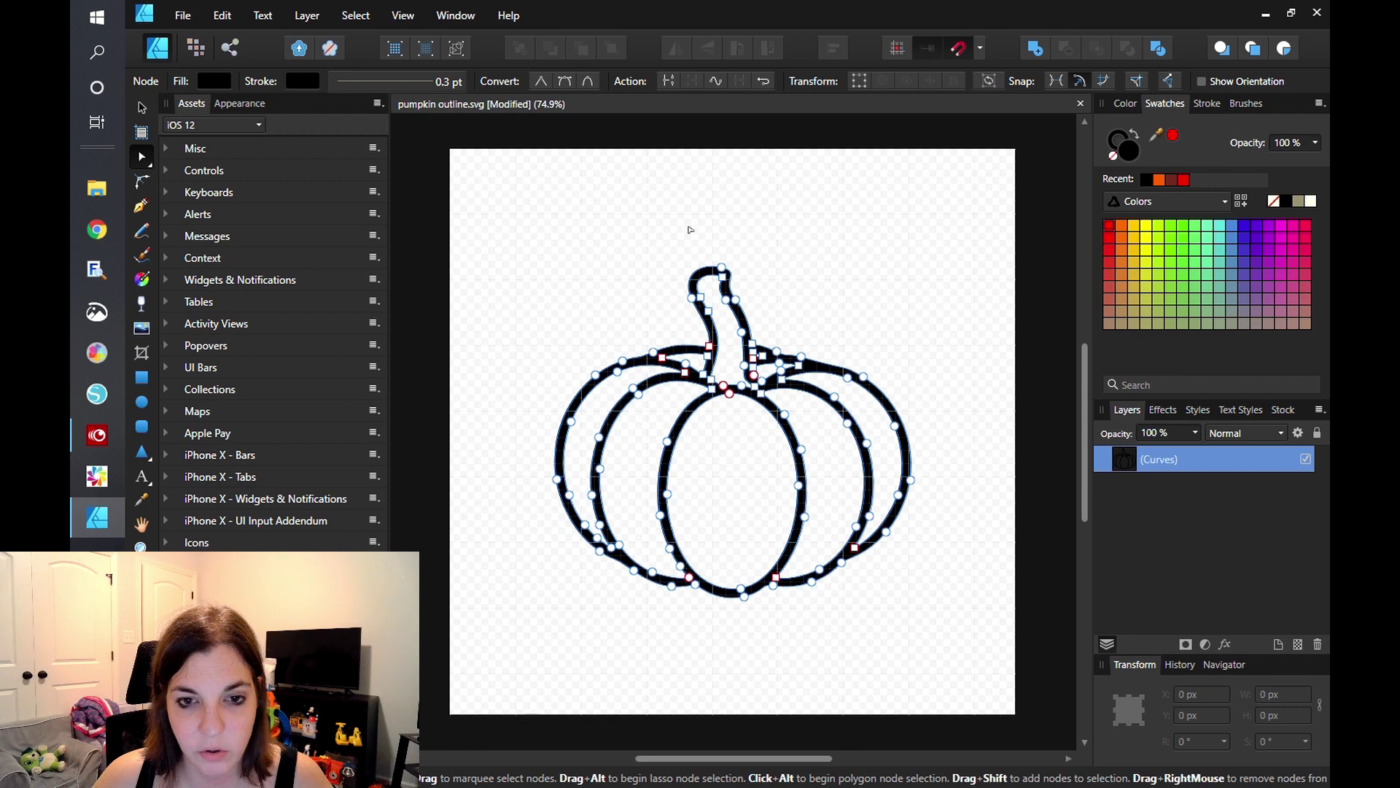
left_click(691, 230)
left_click(712, 282)
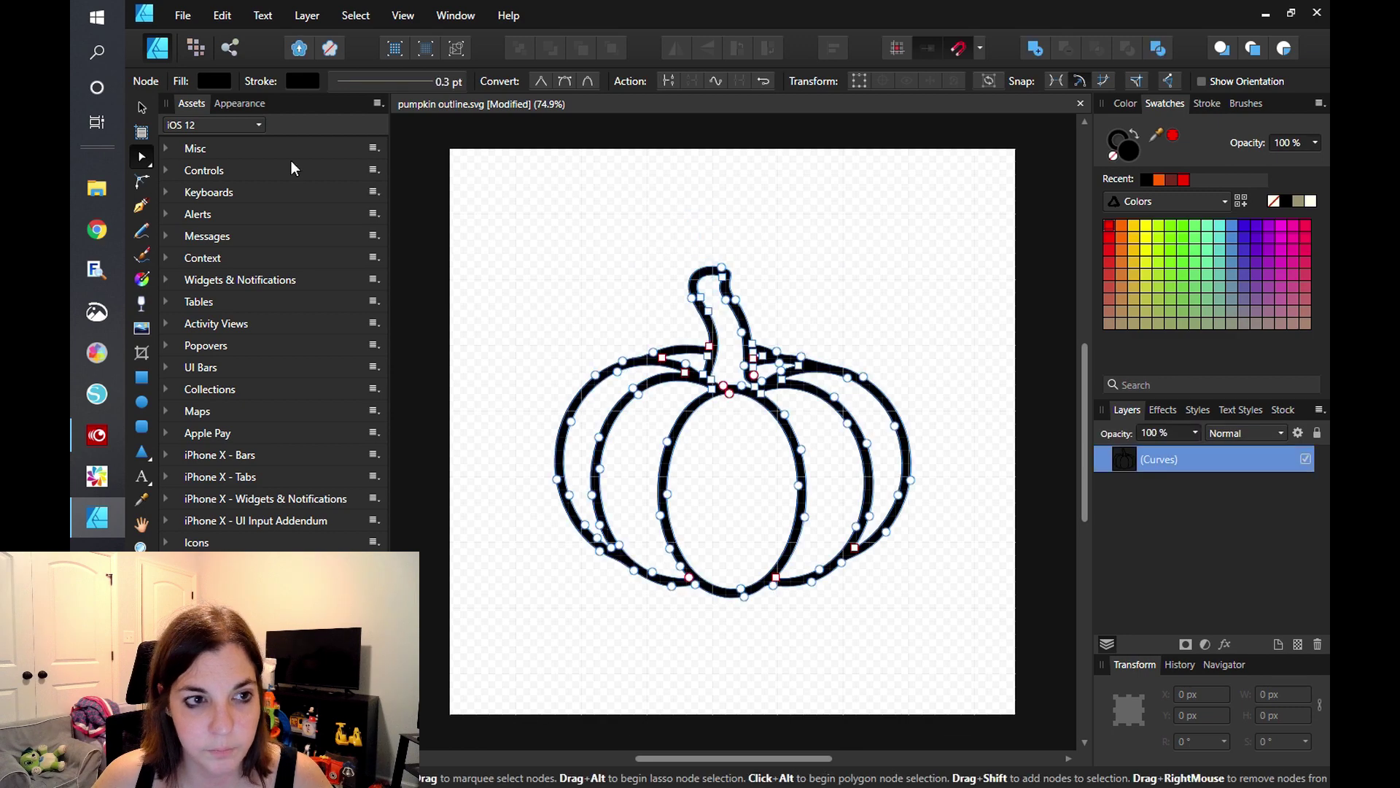
left_click(140, 109)
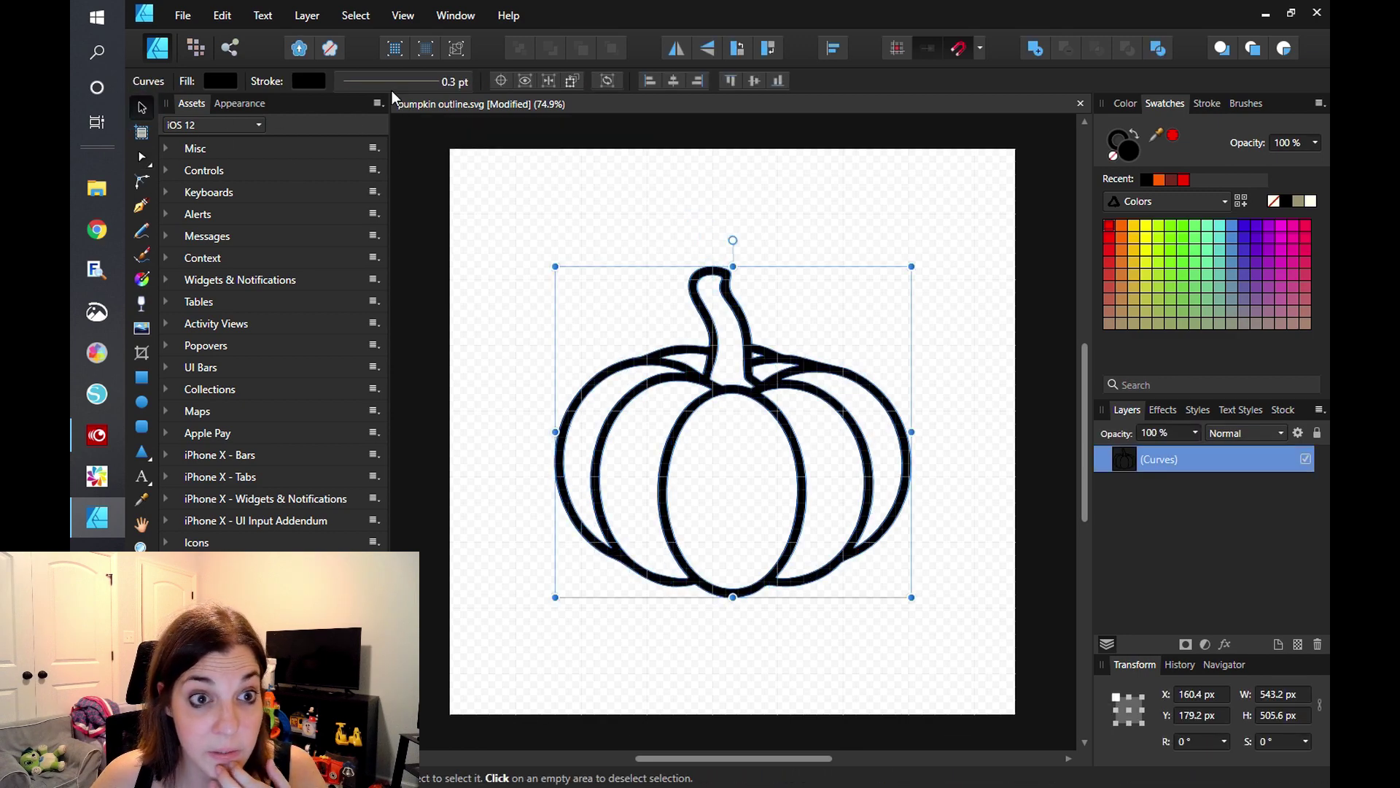
left_click(317, 19)
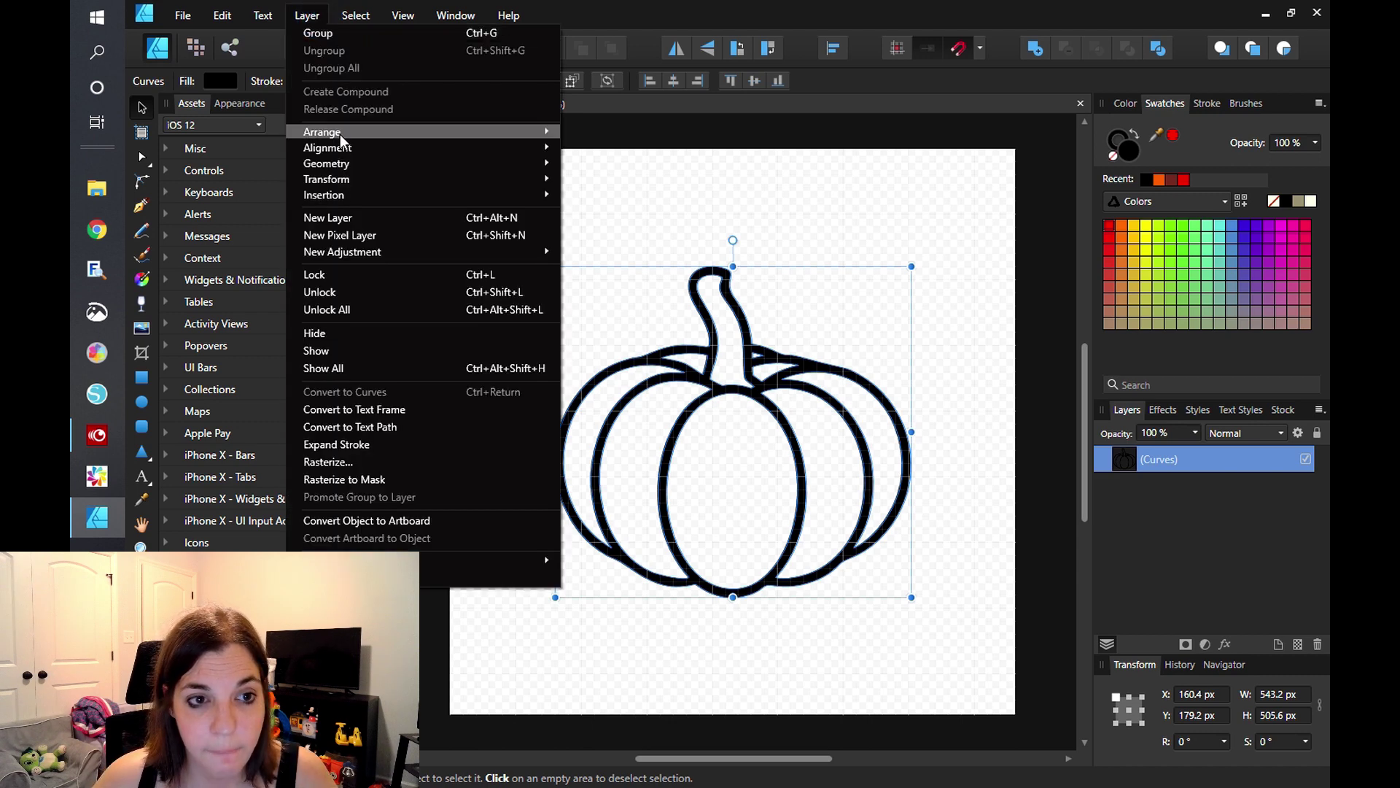
mouse_move(340, 155)
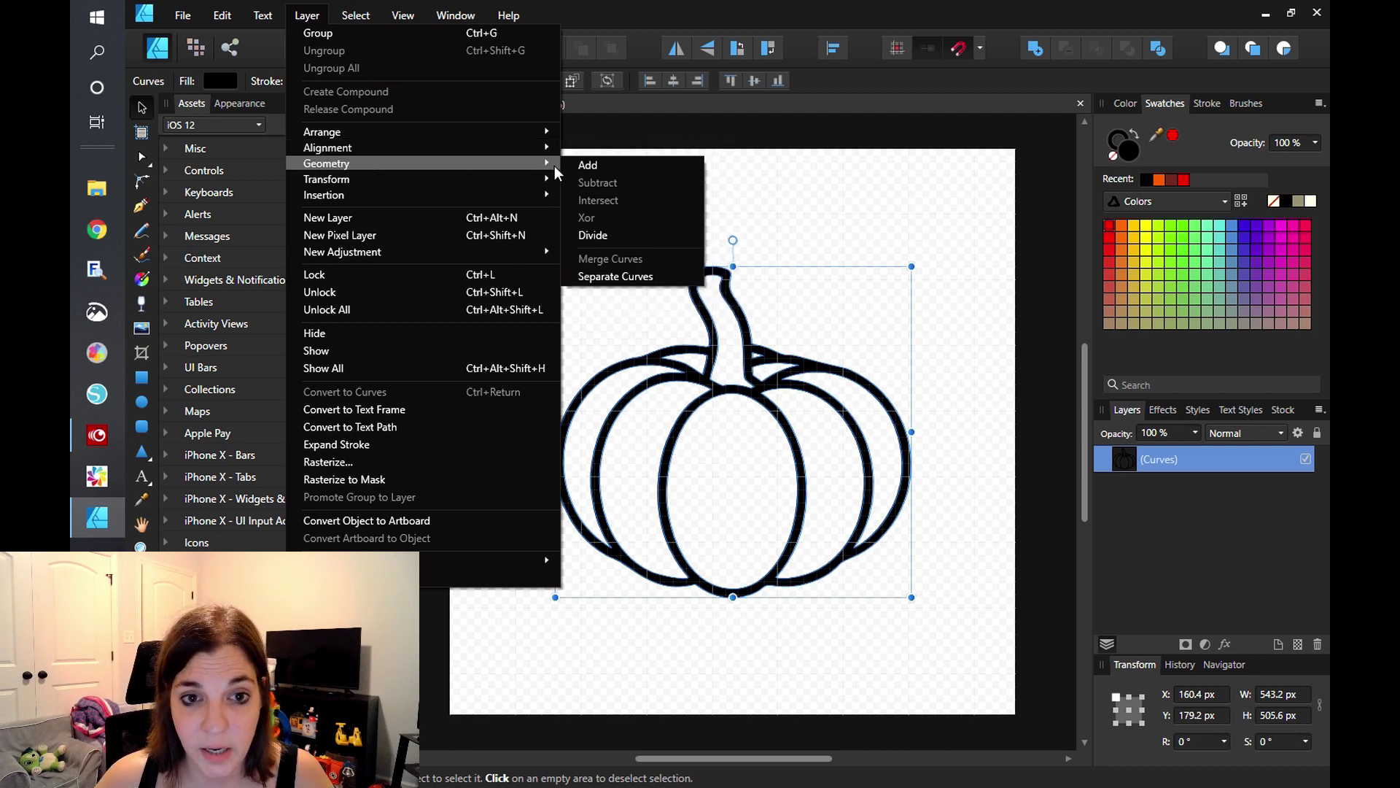
left_click(595, 235)
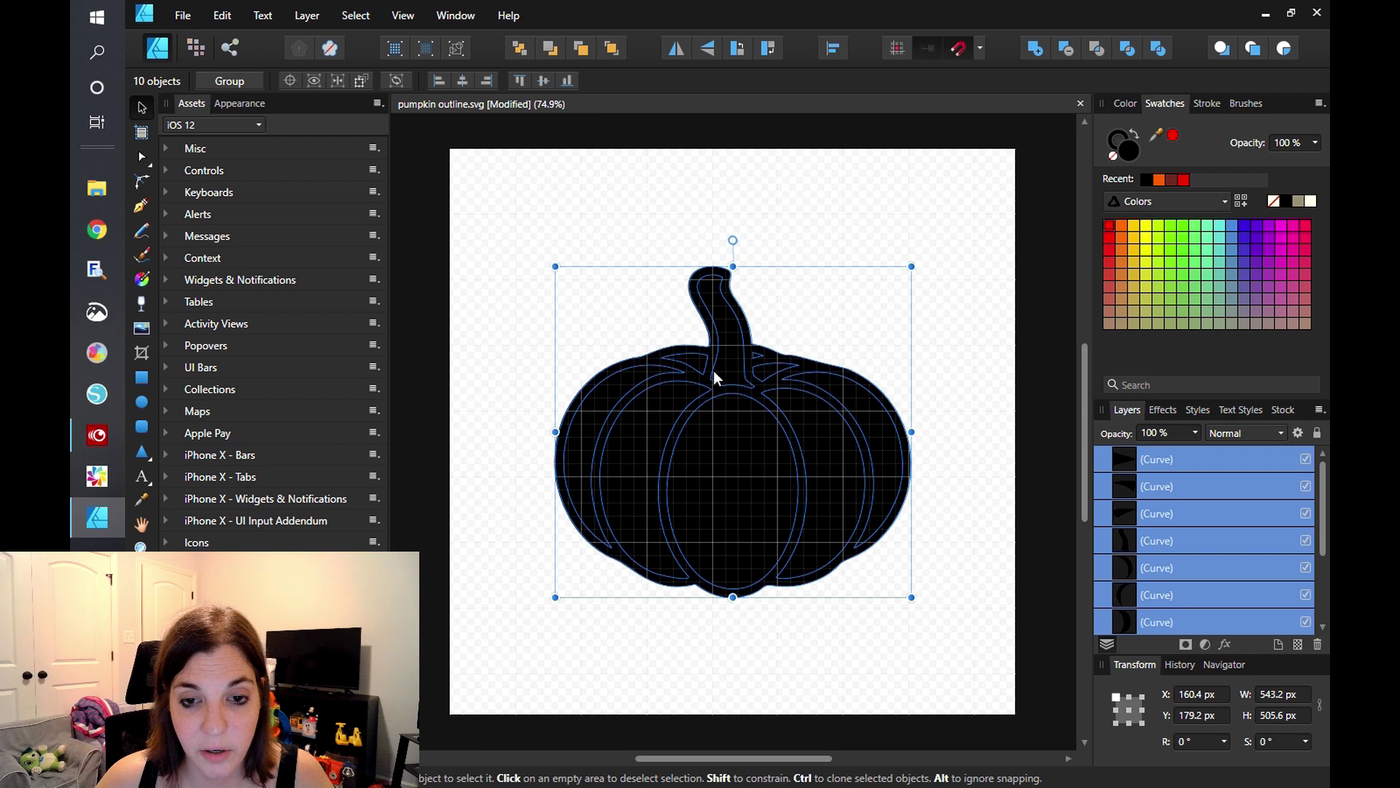
- Fill the pumpkin's outer outline piece red from Swatches
left_click(805, 327)
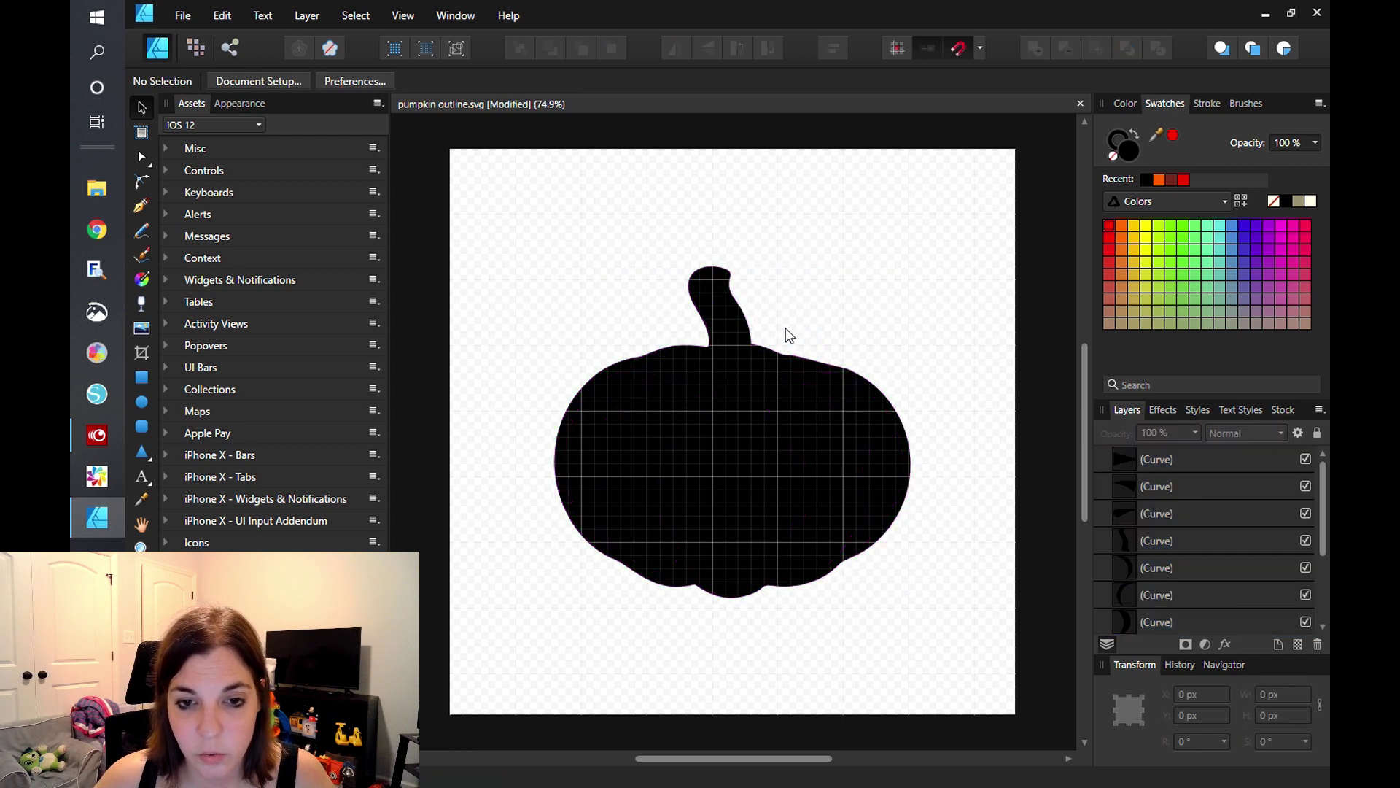
left_click(752, 326)
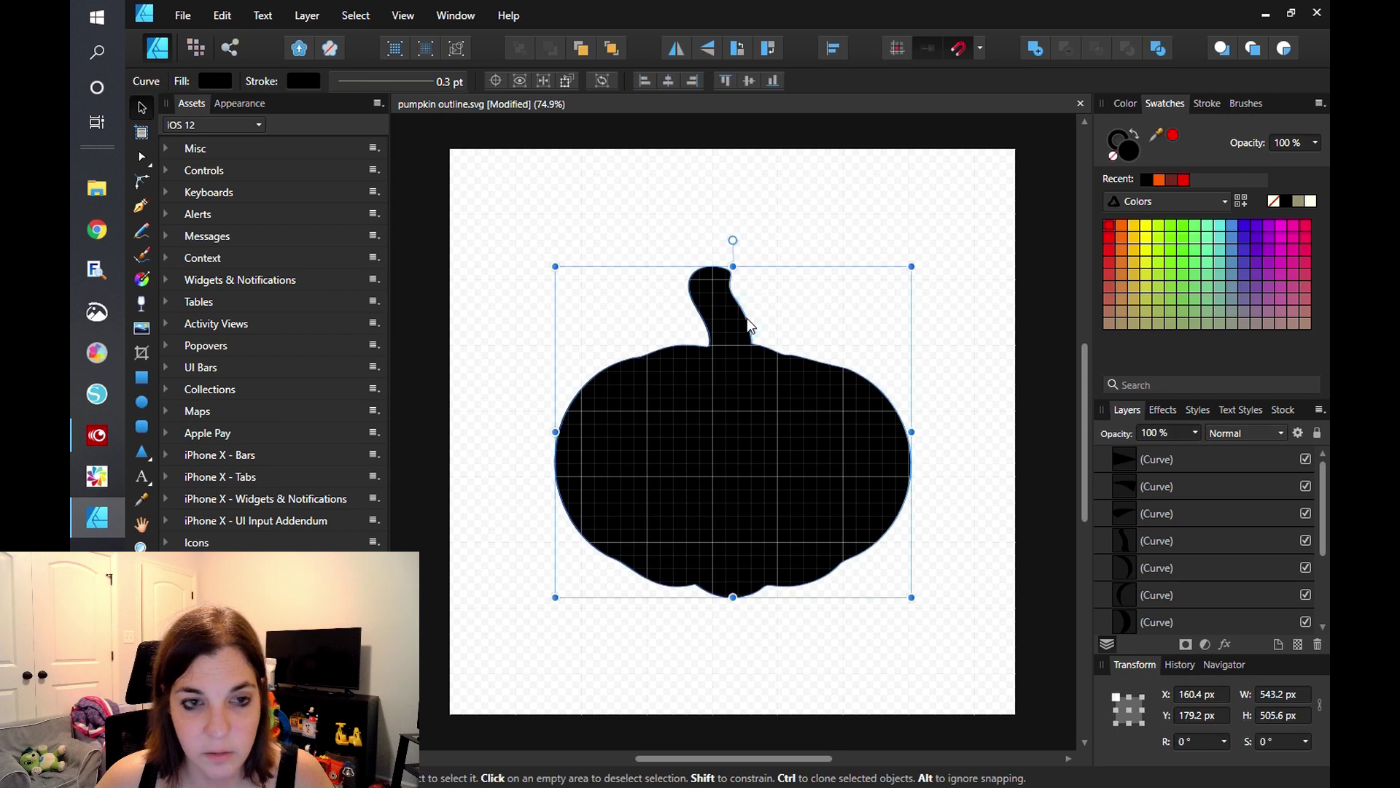
left_click(1184, 179)
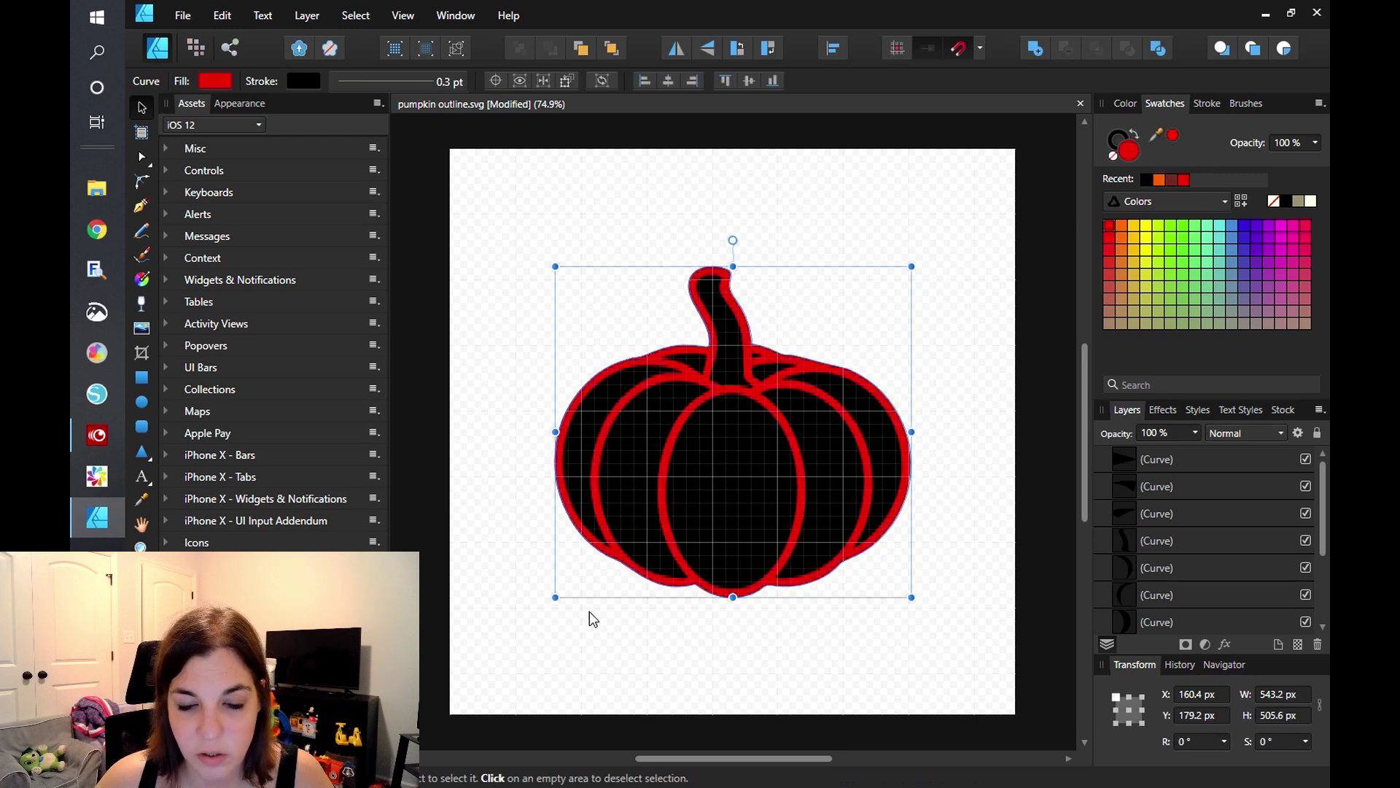
left_click(968, 315)
left_click(734, 355)
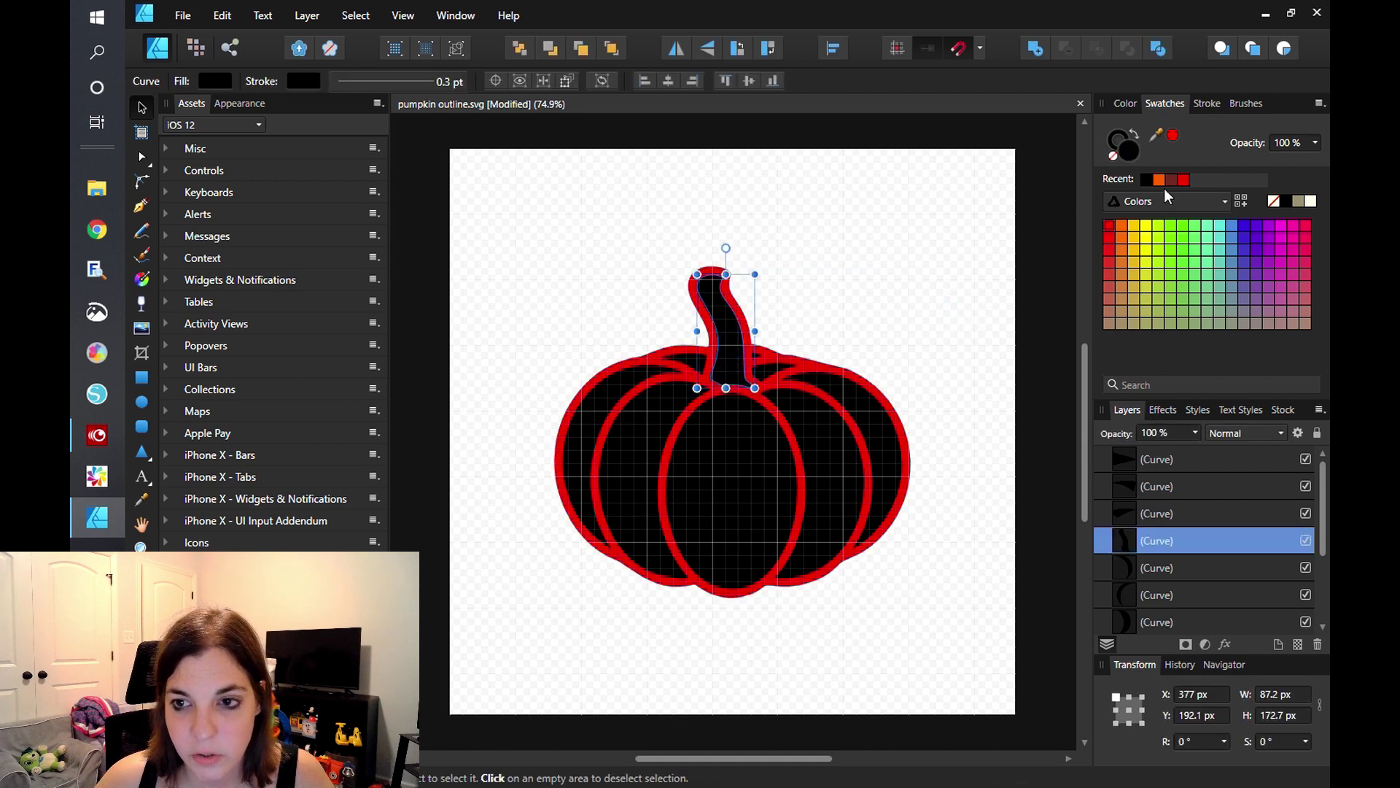
left_click(1048, 221)
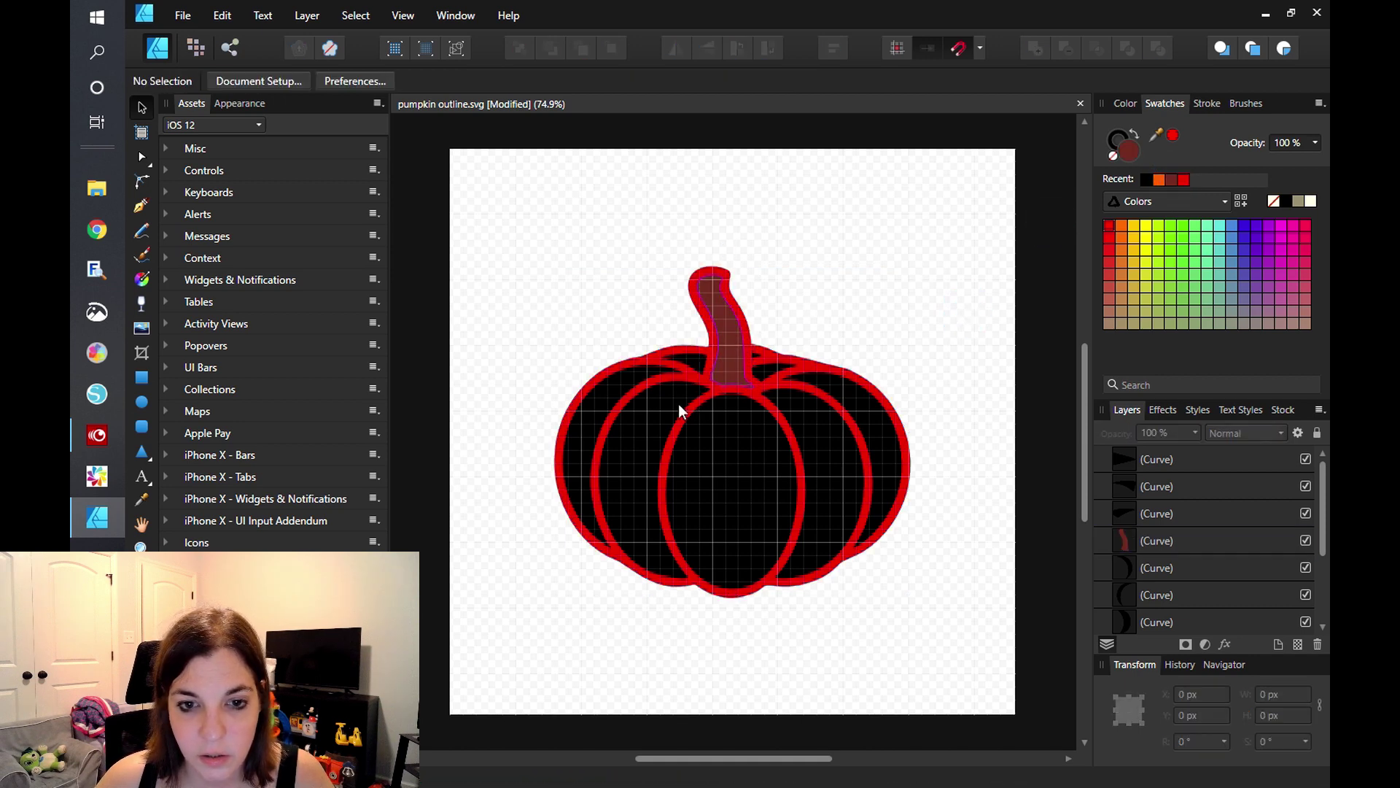
- Fill the eight pumpkin body pieces orange and group them with Ctrl+G
left_click(686, 358)
left_click(620, 383, "shift")
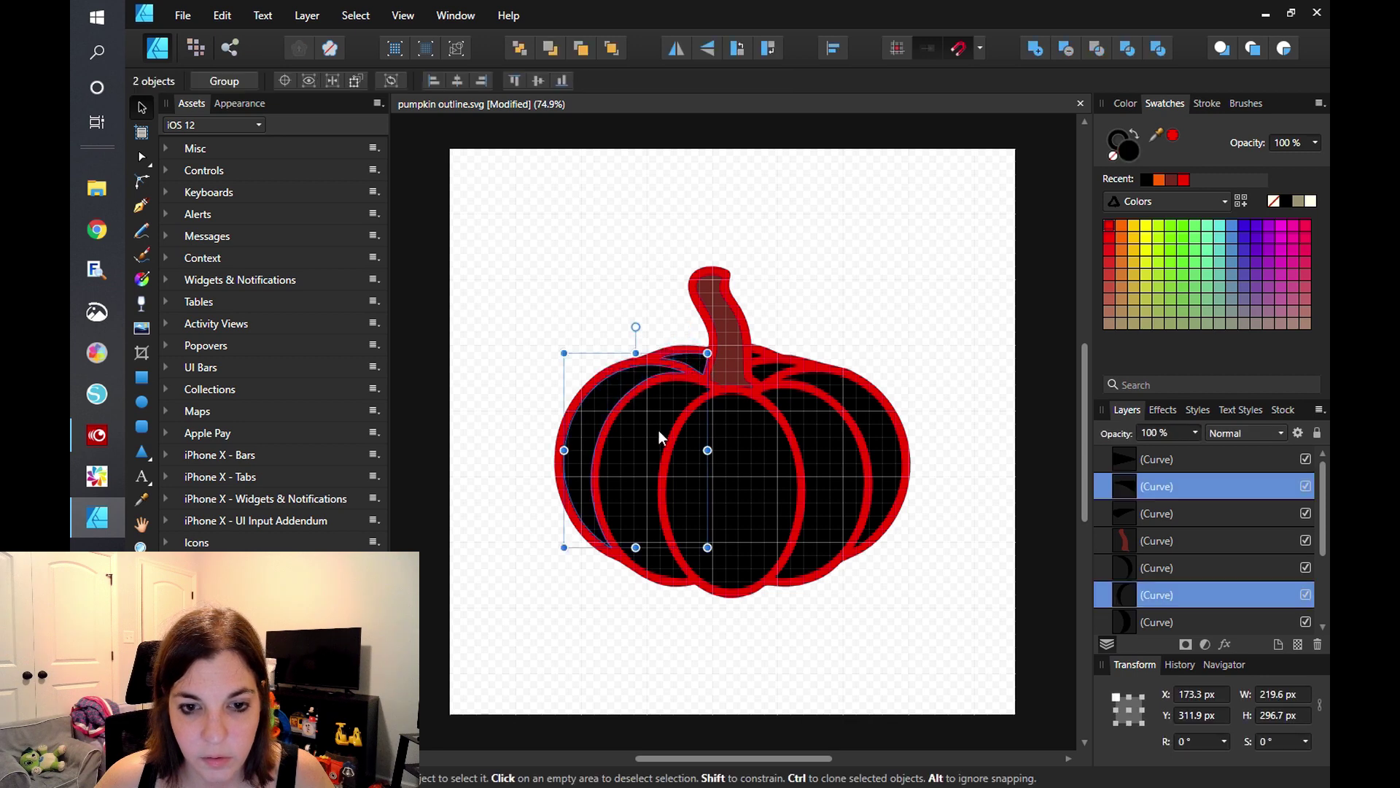
left_click(734, 450, "shift")
left_click(823, 426, "shift")
left_click(870, 407, "shift")
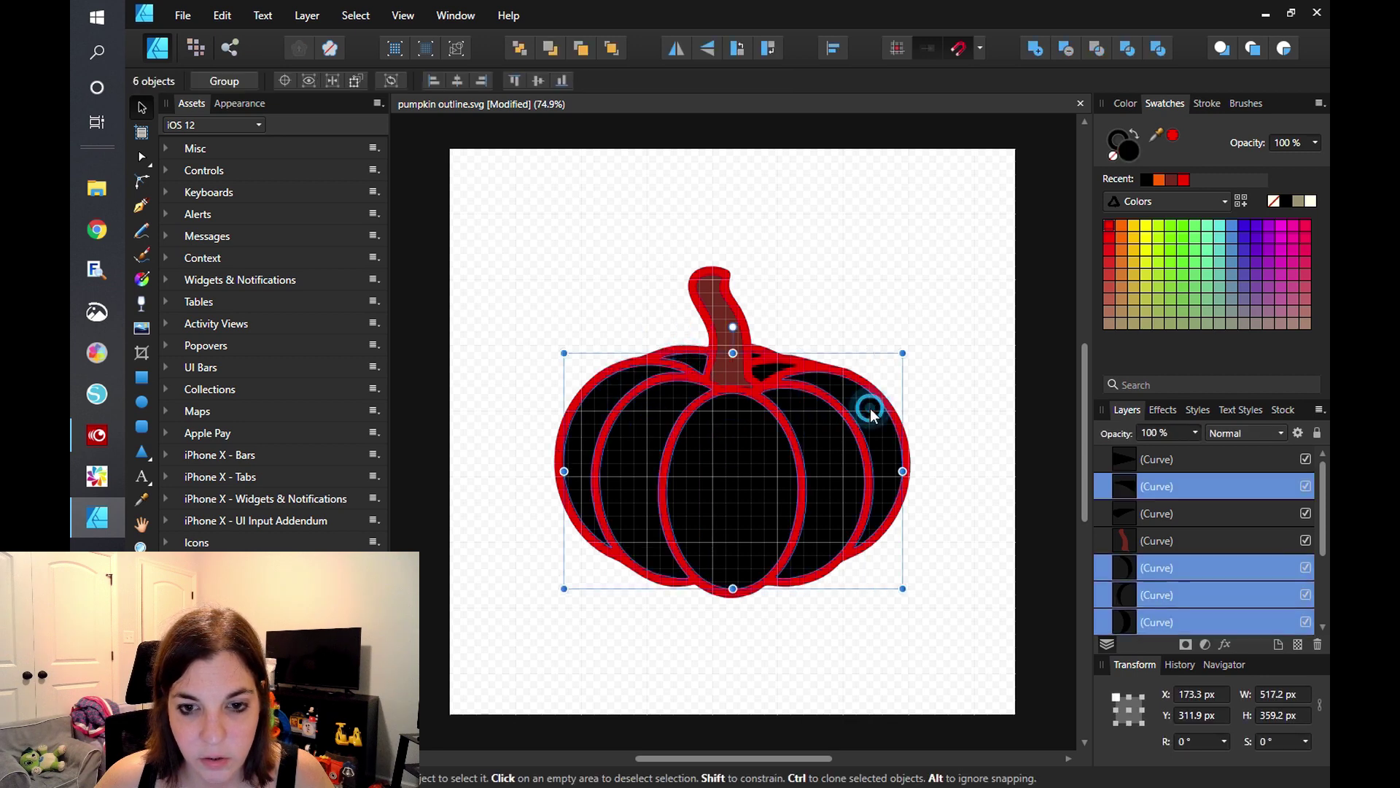
left_click(774, 376, "shift")
left_click(760, 361, "shift")
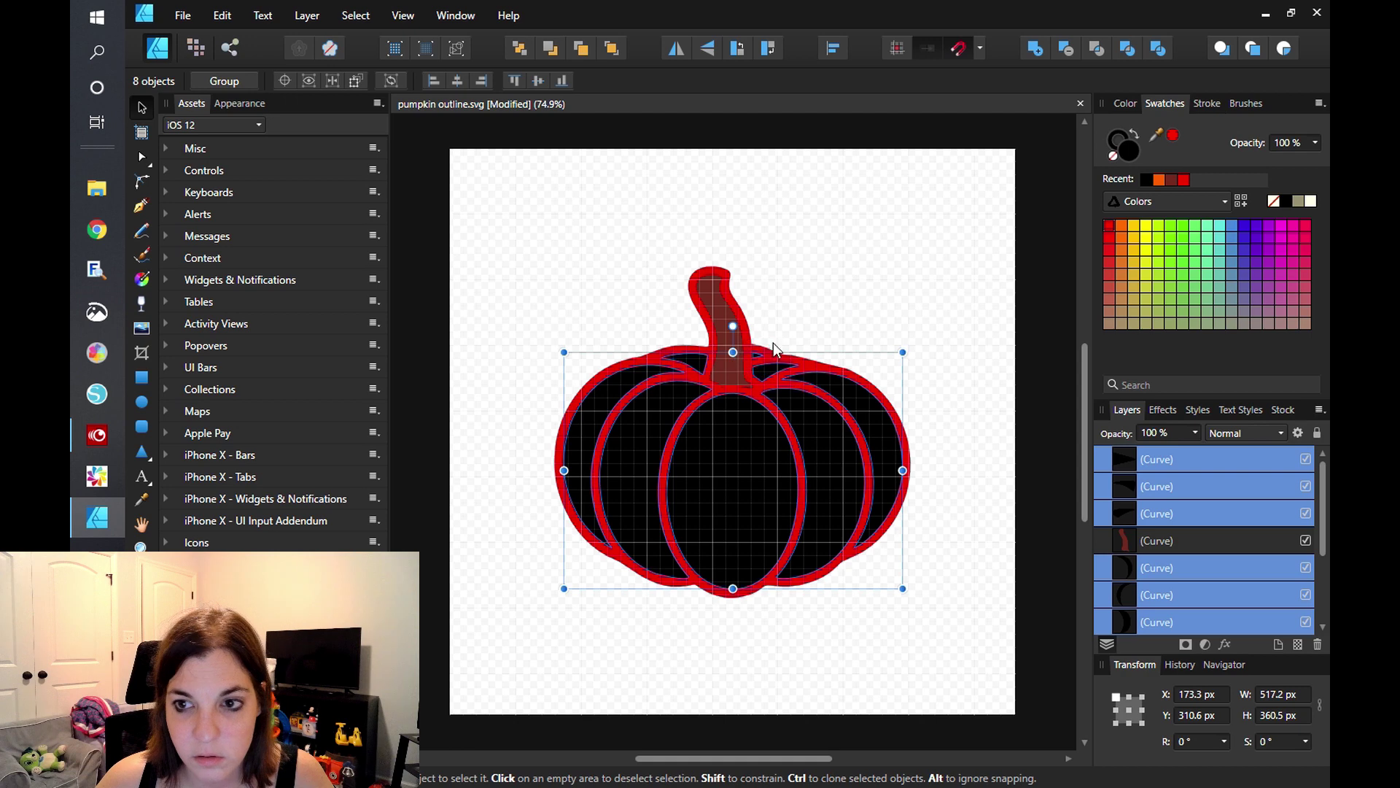
left_click(1160, 179)
key("ctrl+g")
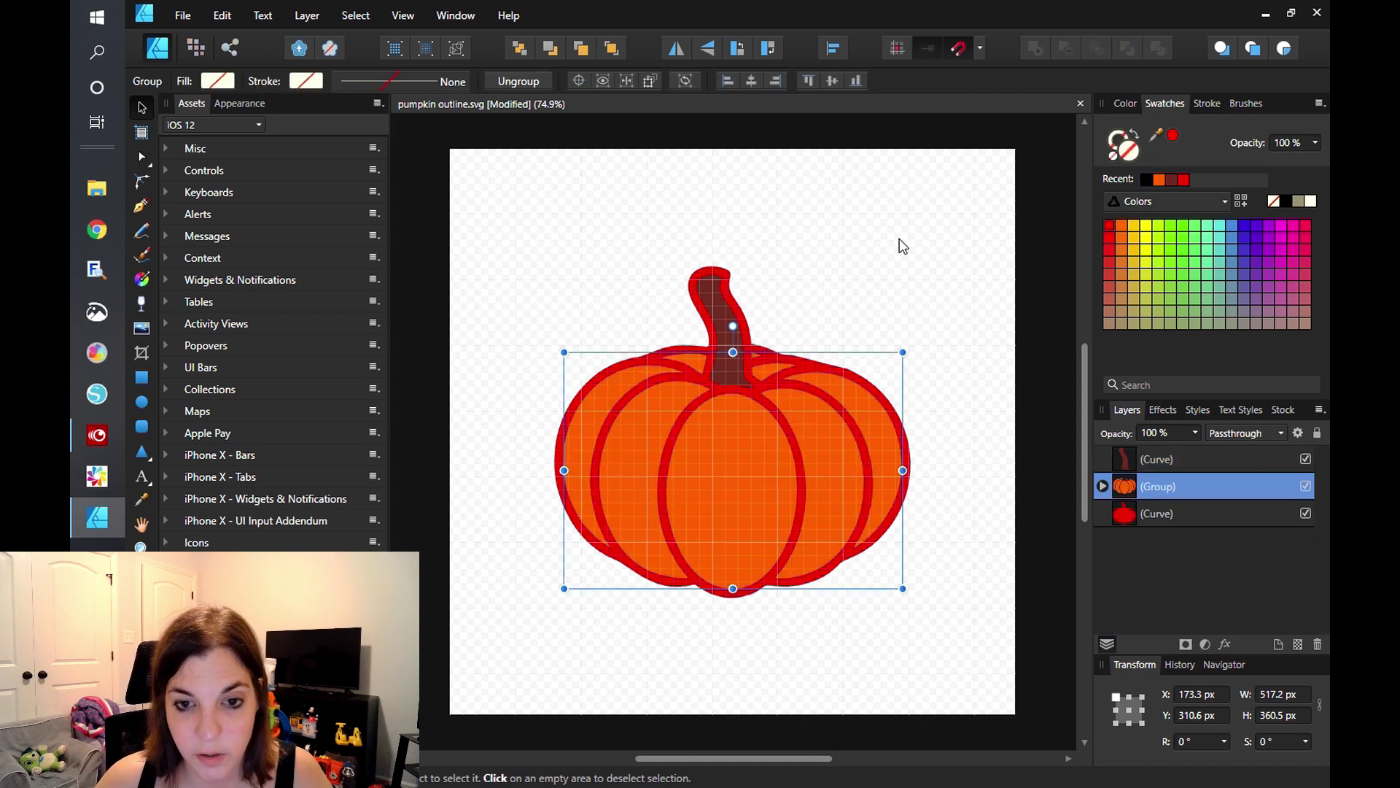
- Change the outer outline's fill from red to black
left_click(902, 246)
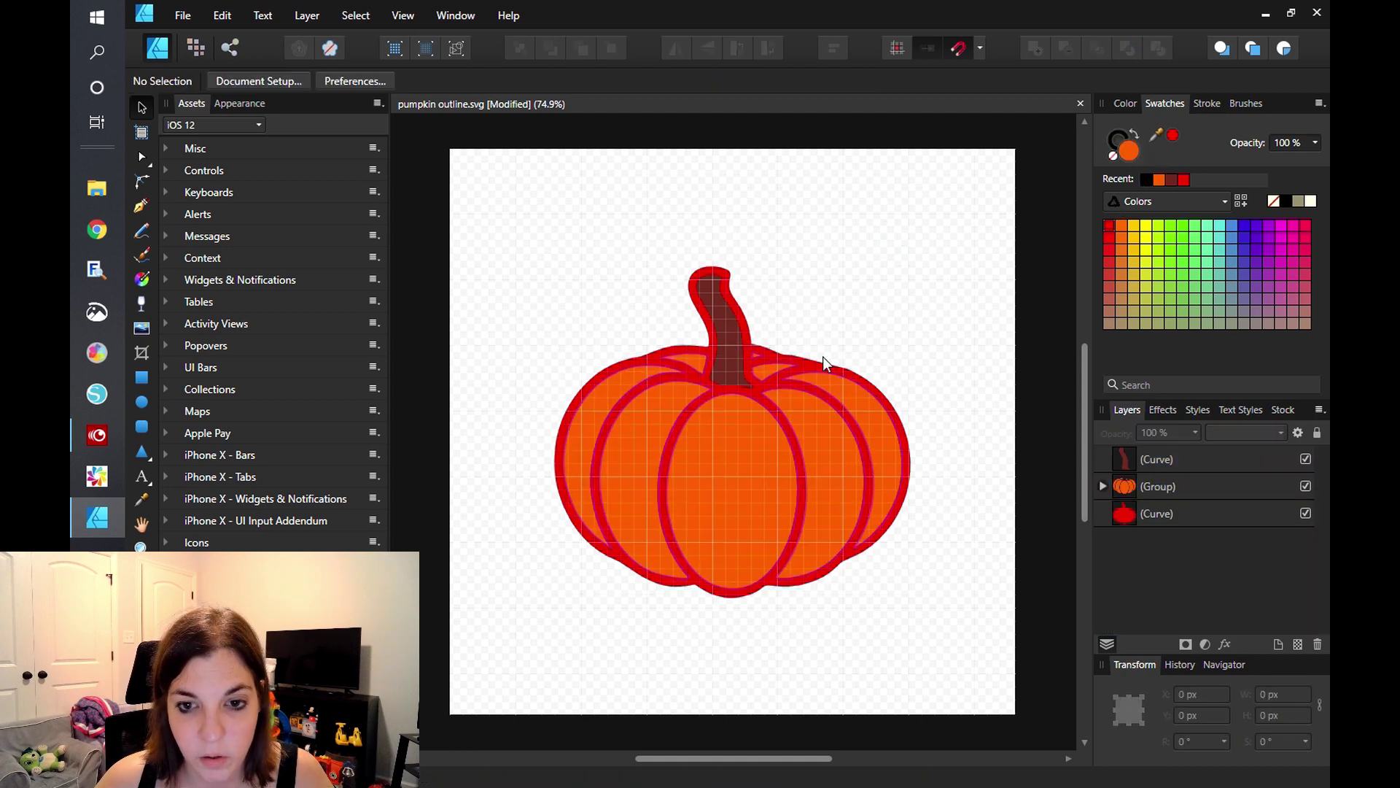
left_click(813, 361)
left_click(1148, 180)
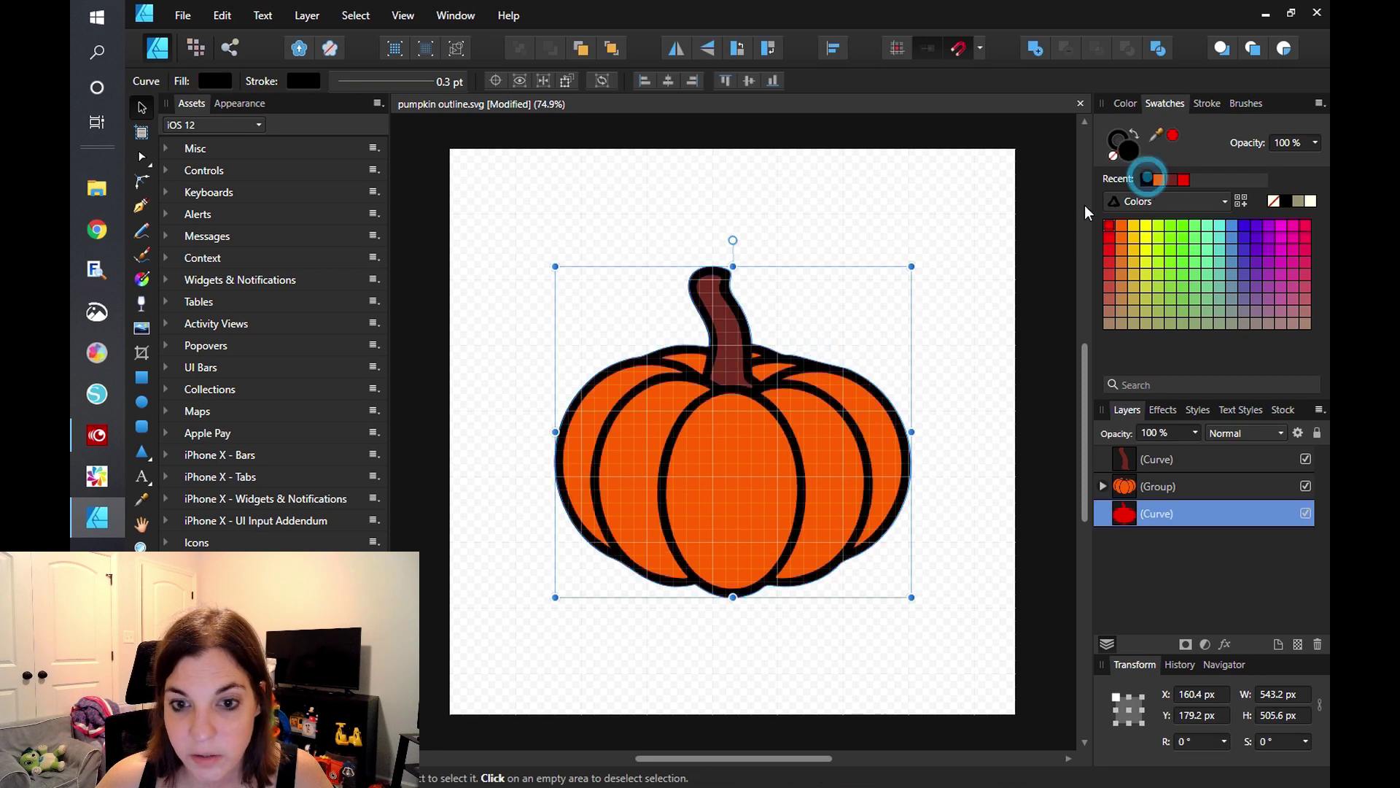
- Group the stem with the orange body group and drag it off the outline
left_click(884, 246)
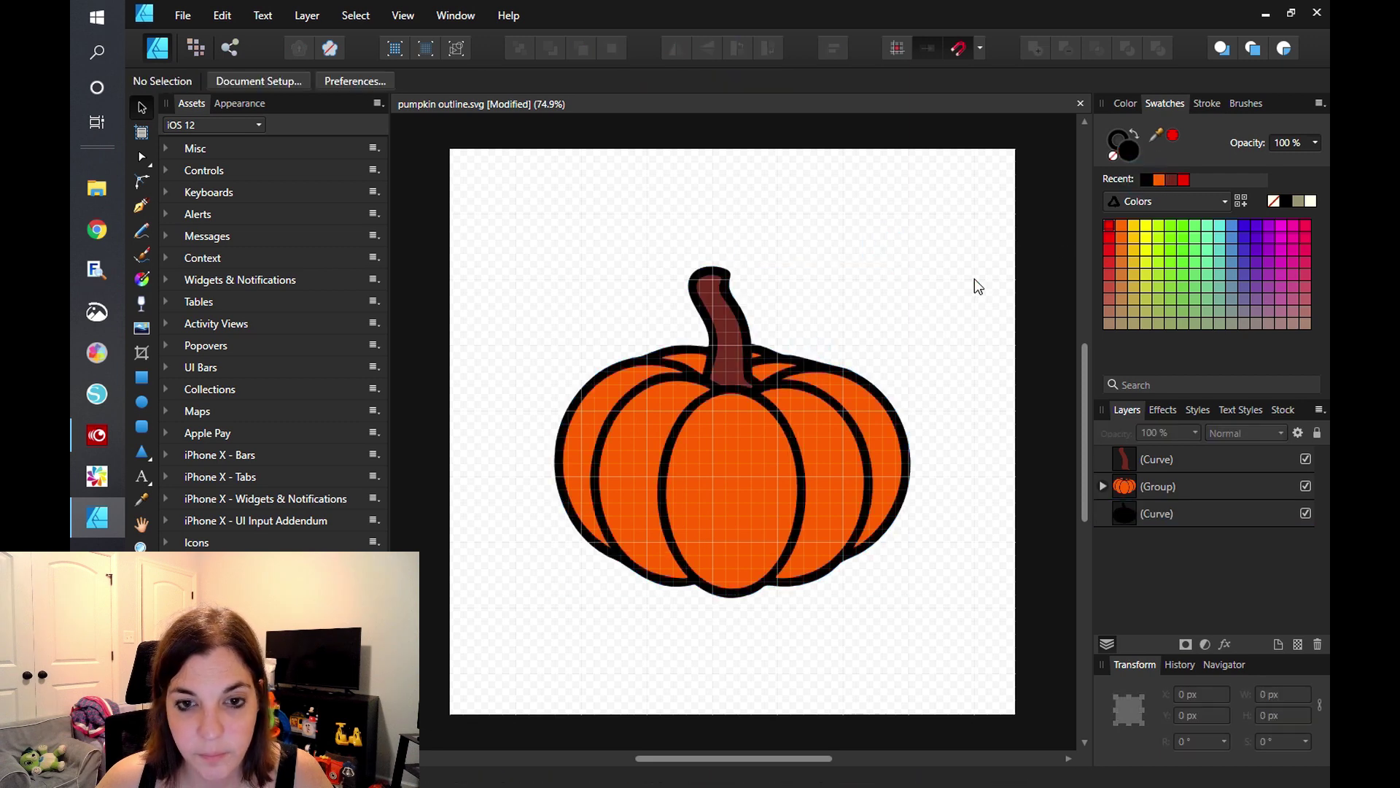
left_click(738, 360)
left_click(735, 430, "shift")
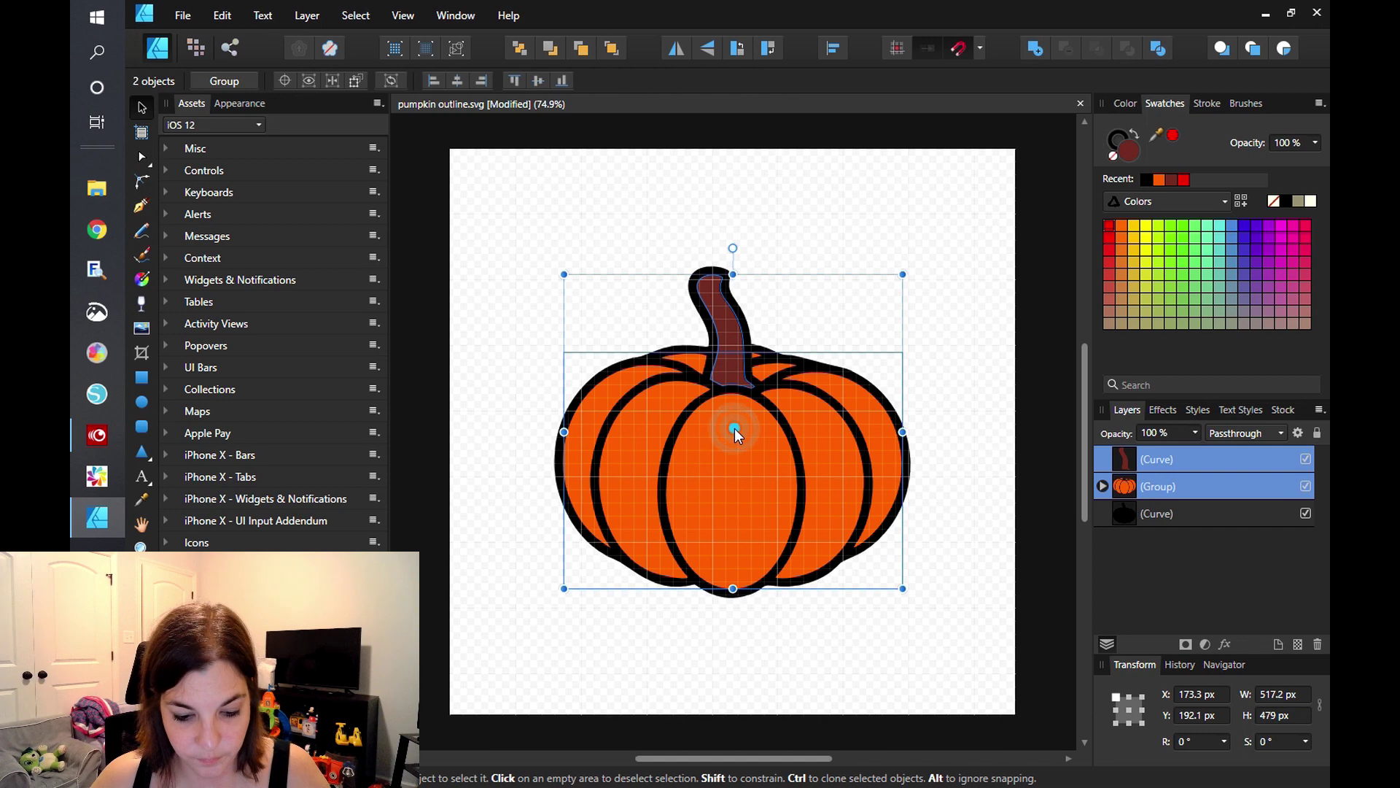
key("ctrl+g")
left_click(822, 214)
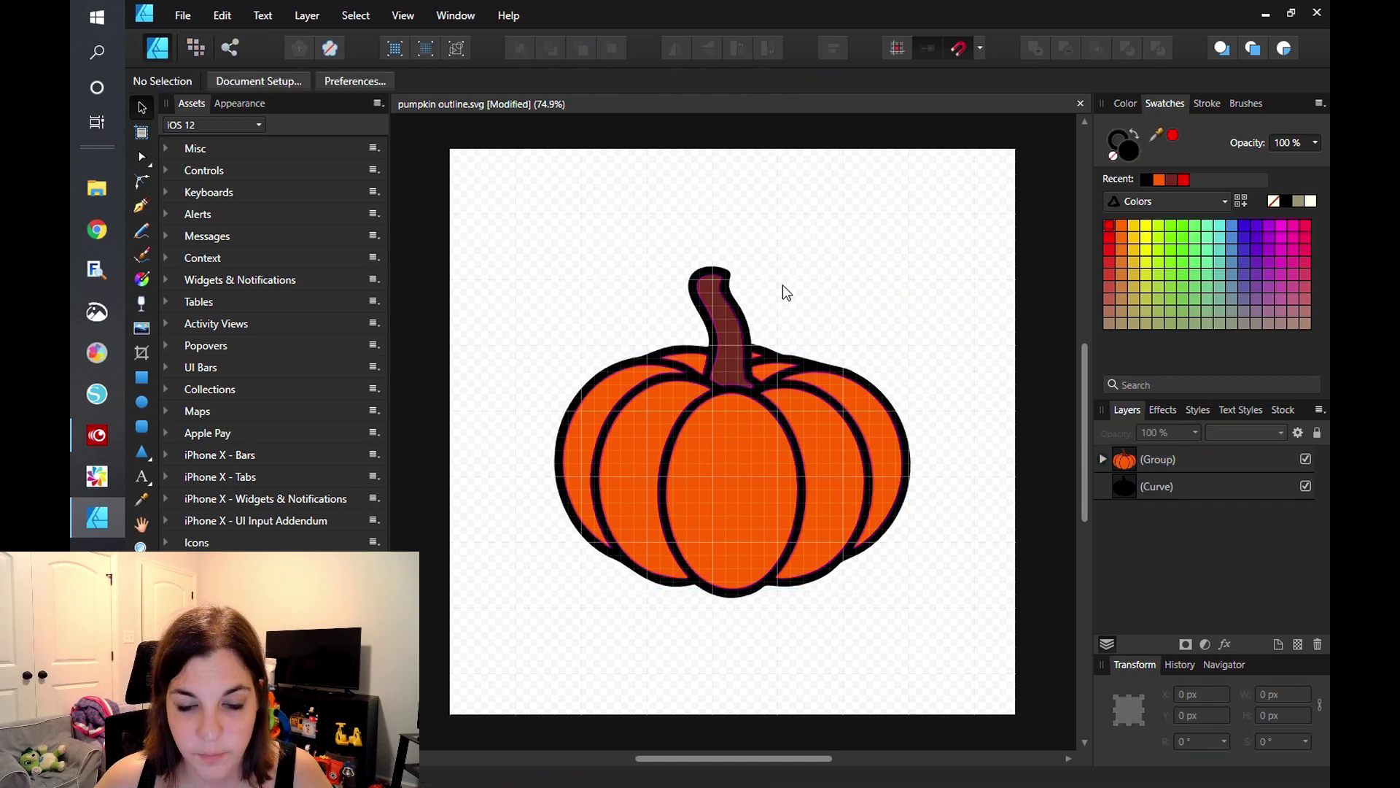
left_click_drag(722, 331, 893, 339)
- Undo the drag so the stem-and-body group sits over the black outline again
key("ctrl+z")
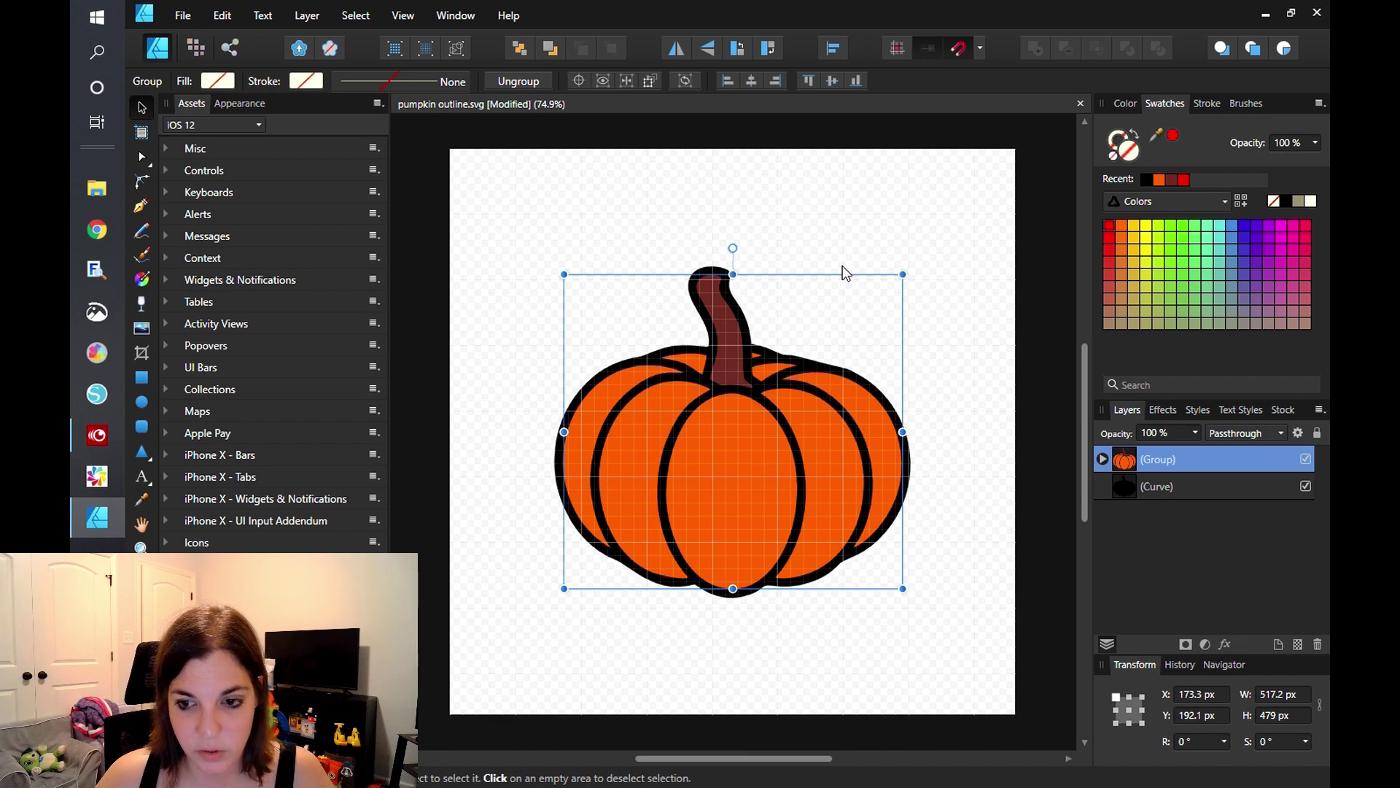
- Ungroup the stem from the orange body, then regroup the two with Ctrl+G
left_click(798, 245)
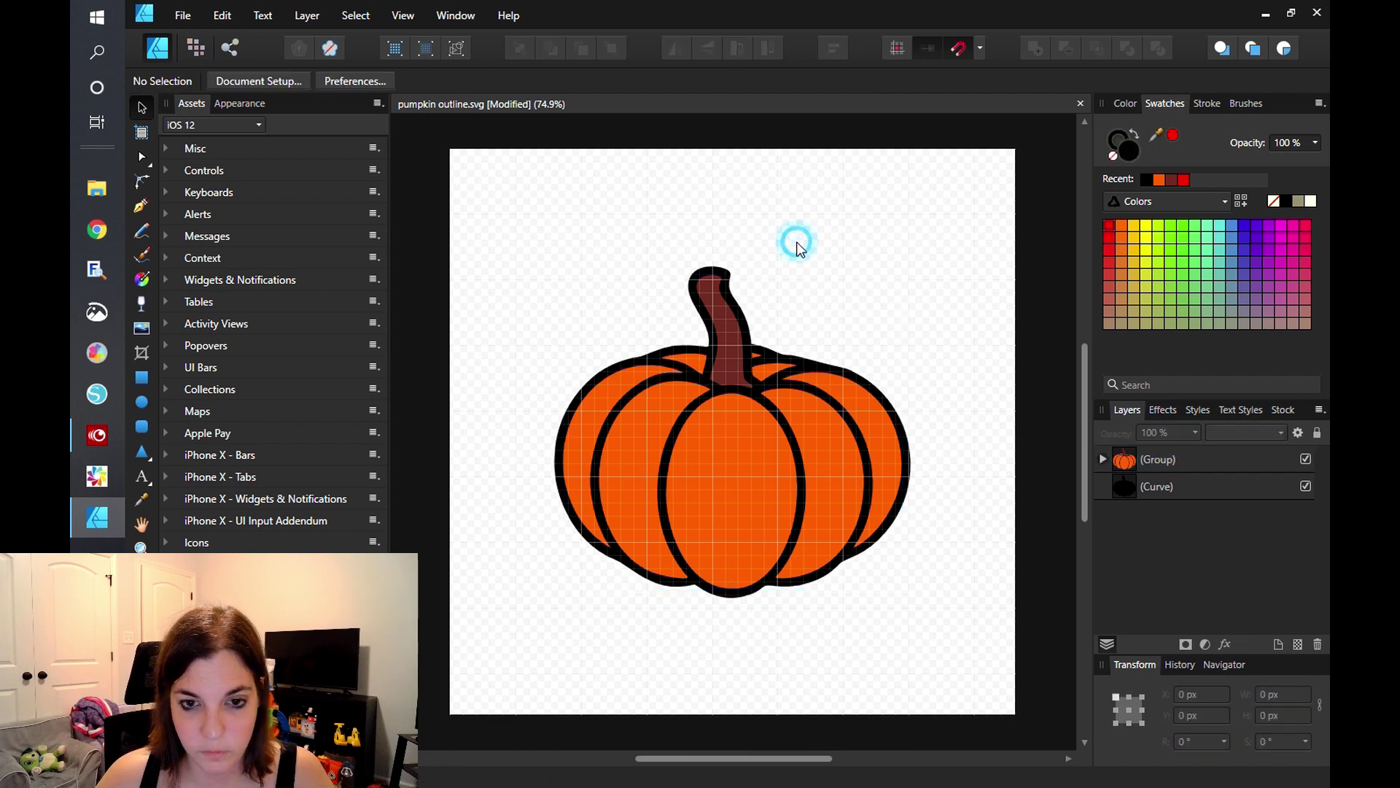
left_click(721, 333)
right_click(720, 332)
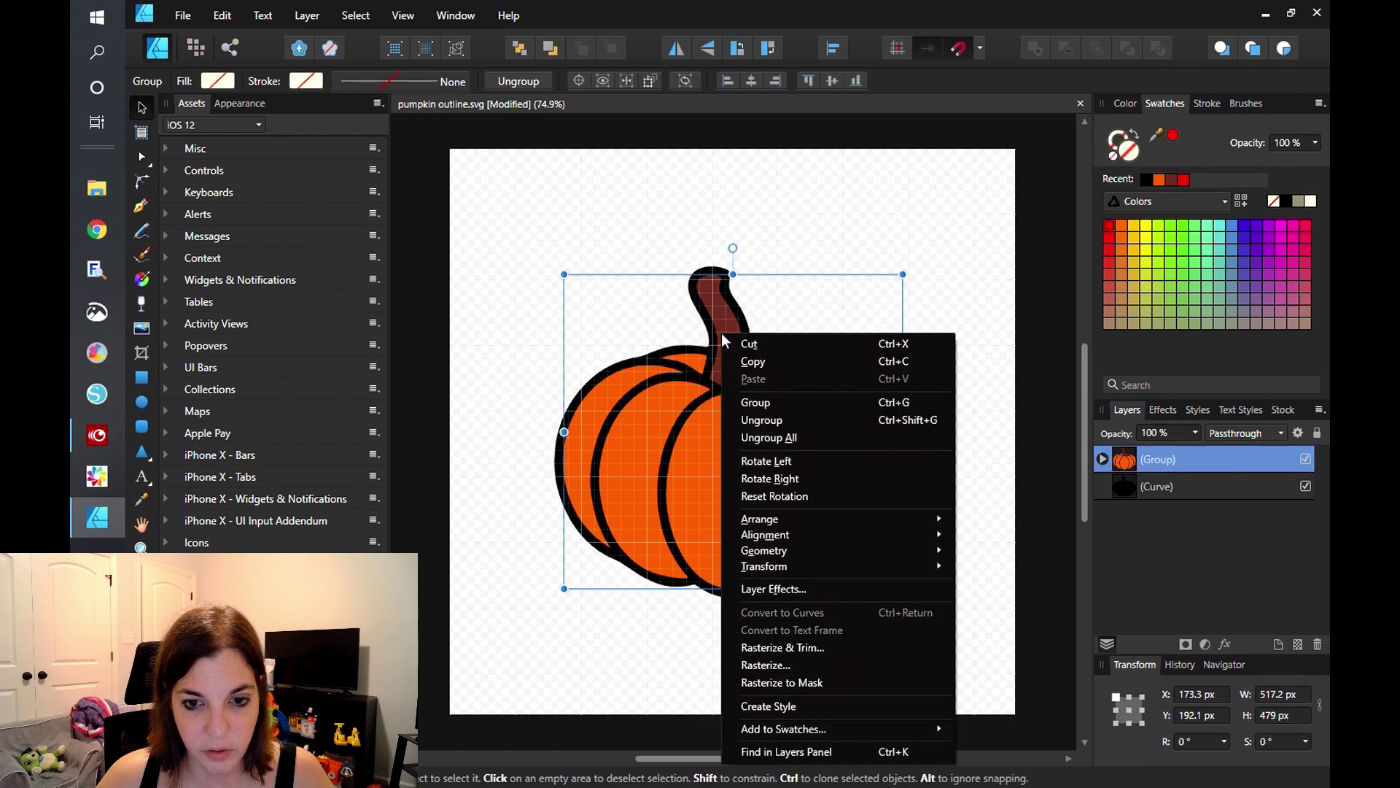
left_click(764, 420)
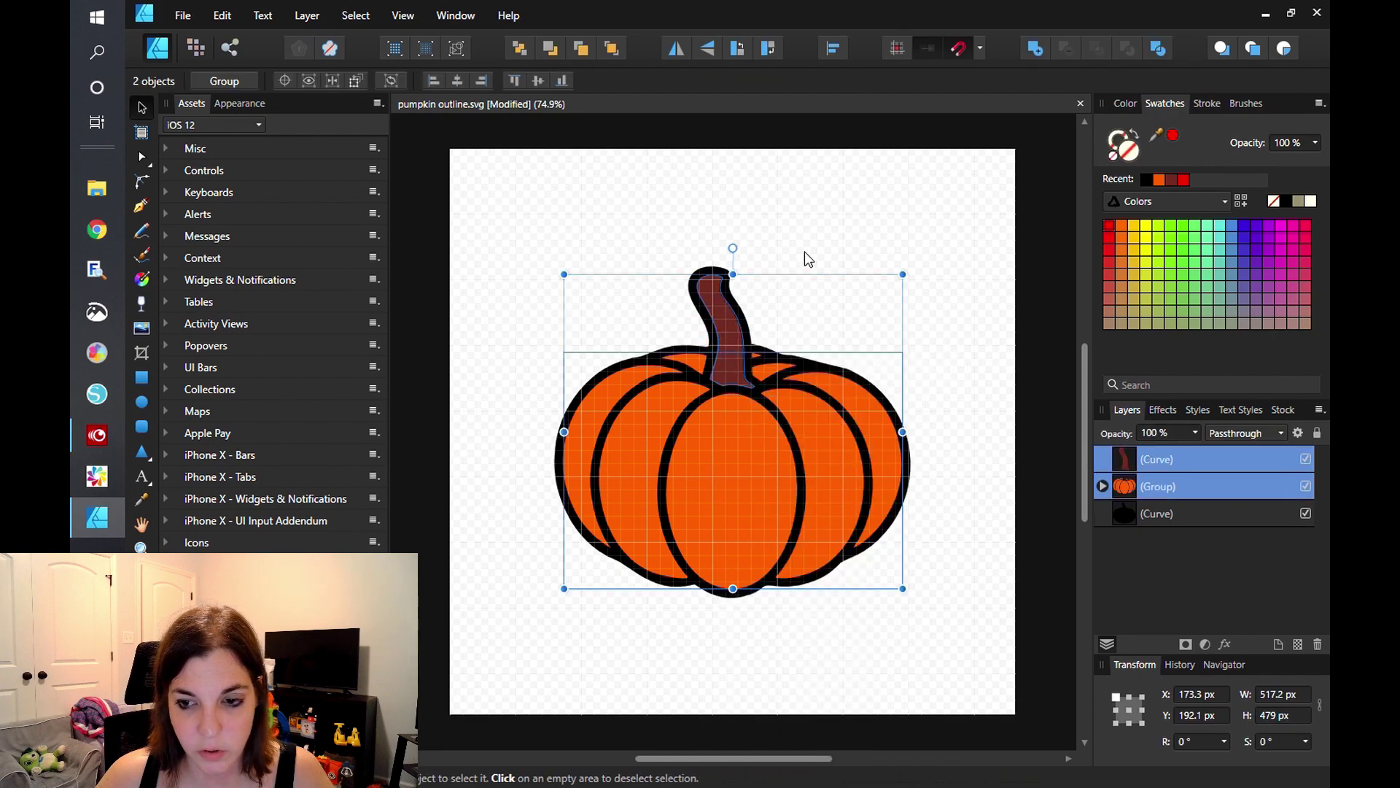
left_click(806, 257)
left_click(735, 331)
left_click(731, 469, "shift")
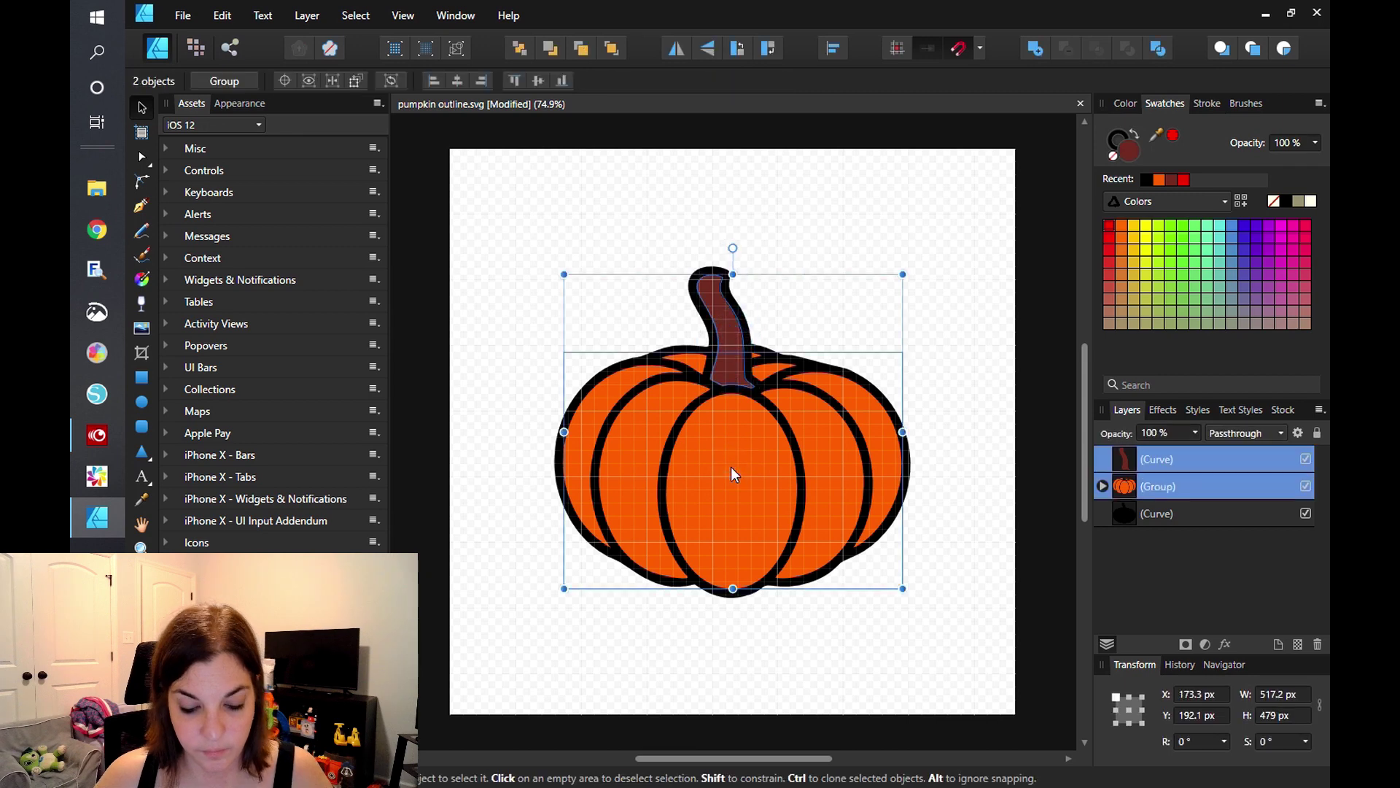
key("ctrl+g")
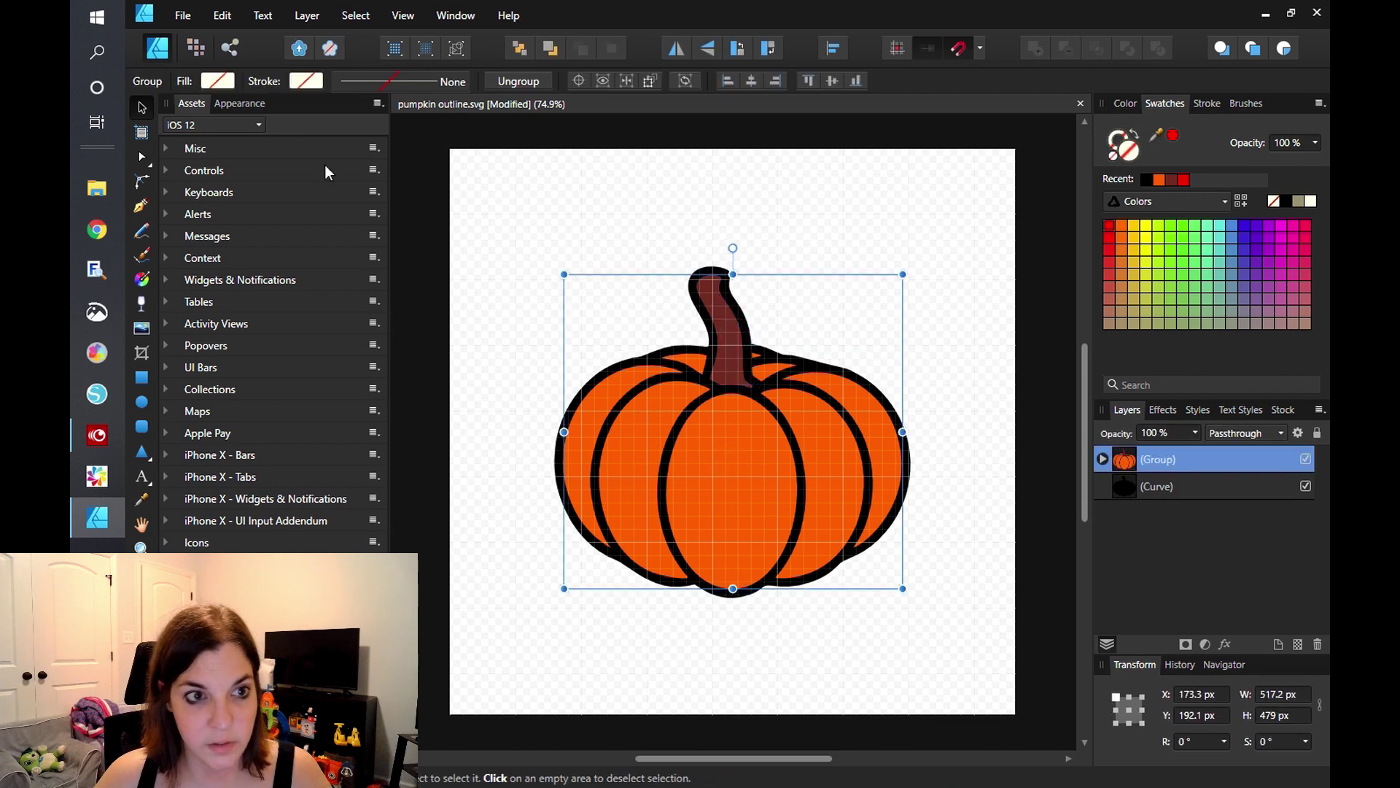
- Duplicate the pumpkin group, ungroup one copy and select its separated stem curve
left_click(228, 17)
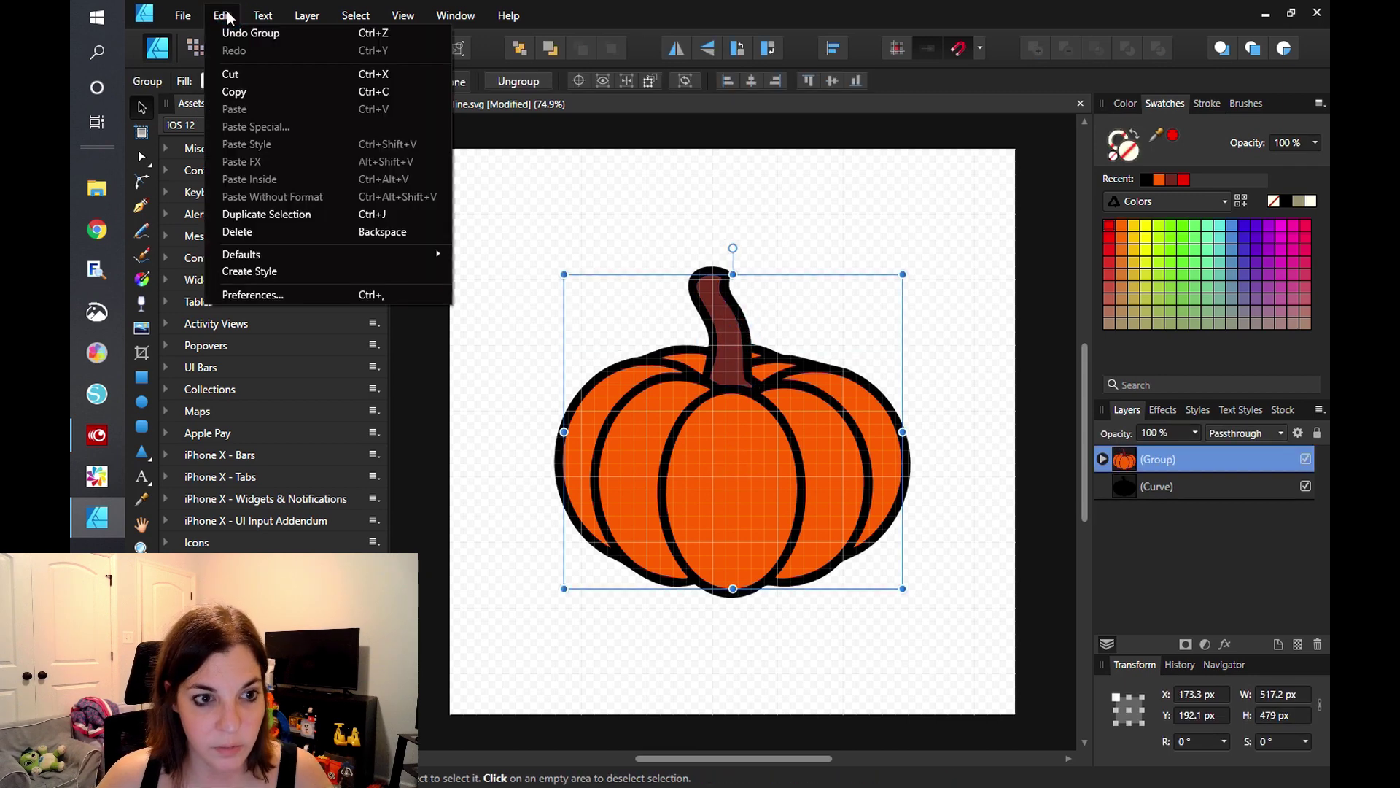
left_click(264, 212)
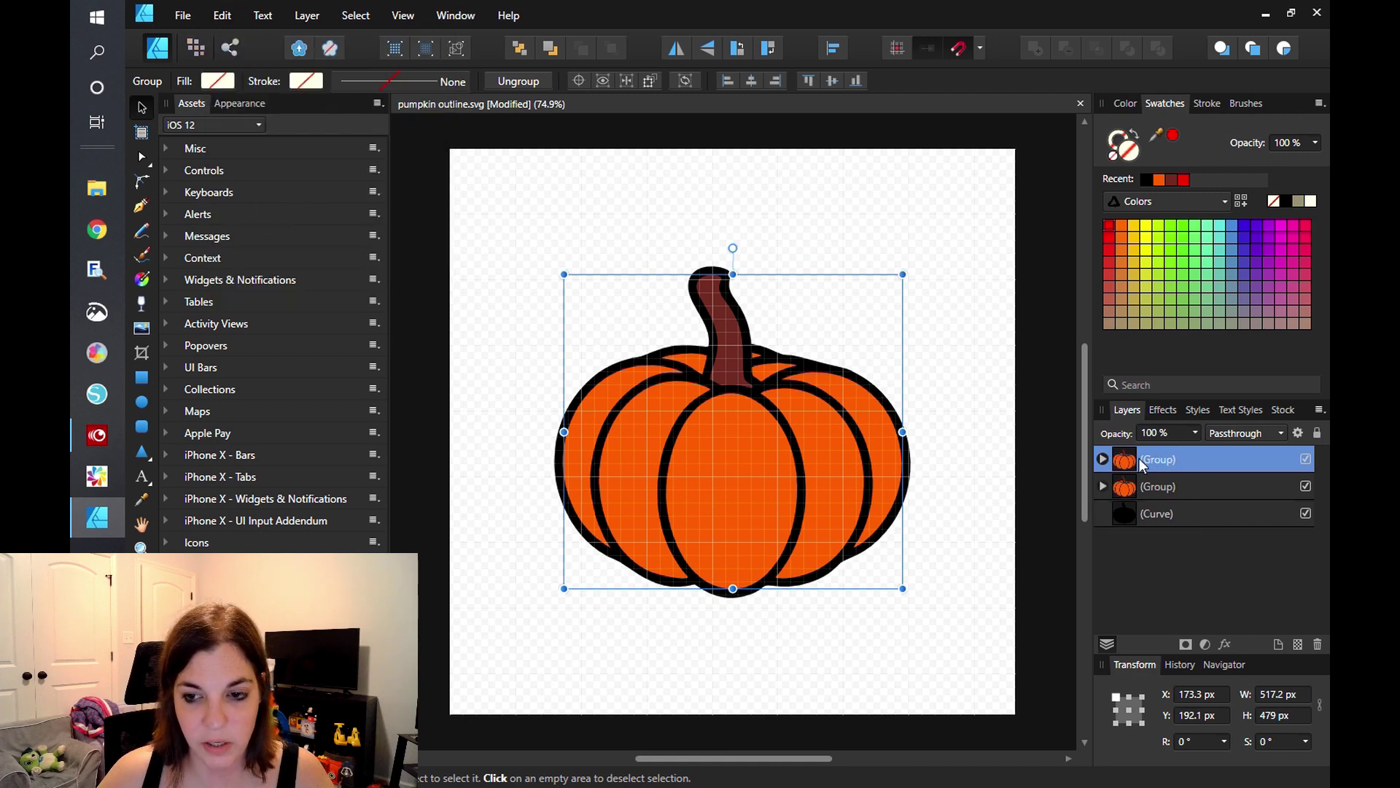
left_click(804, 219)
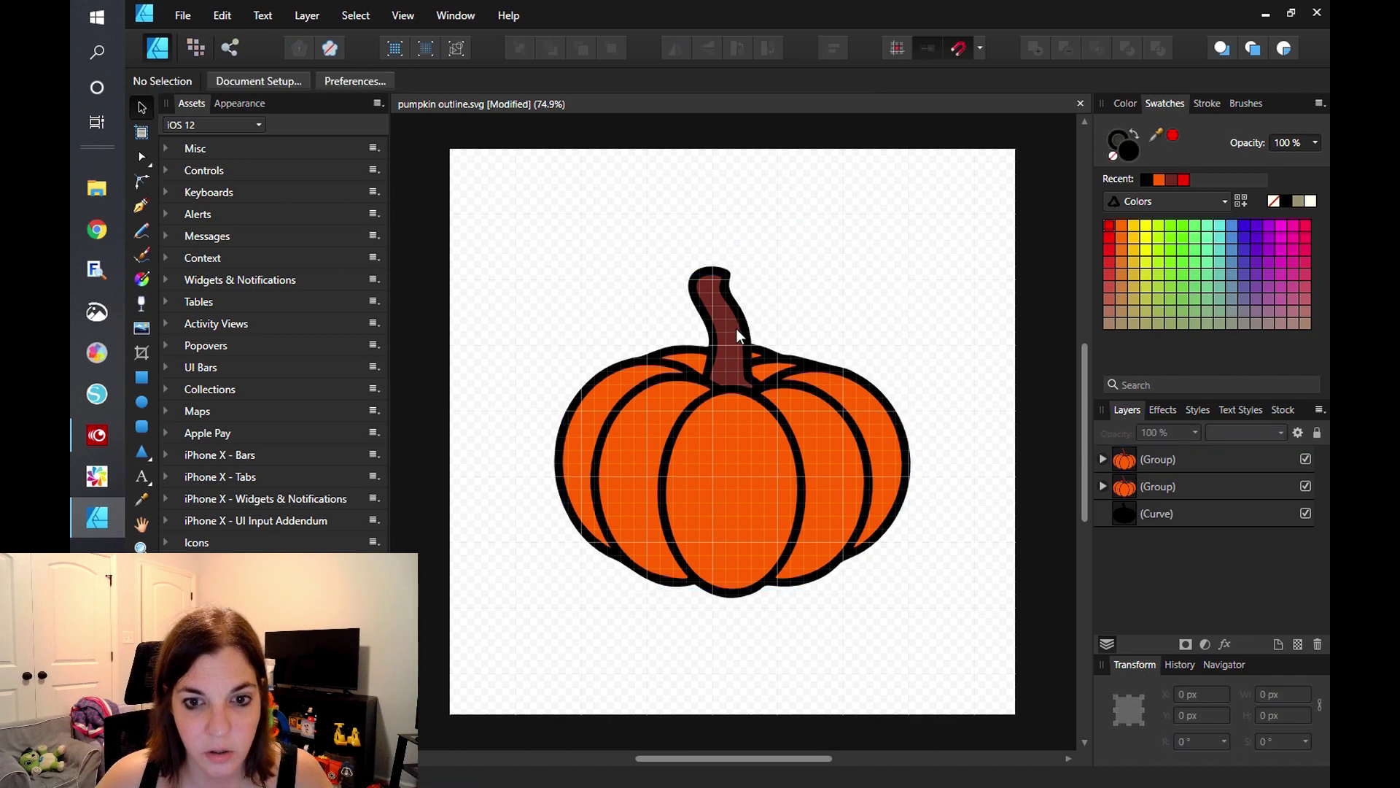
left_click(1209, 488)
right_click(1201, 485)
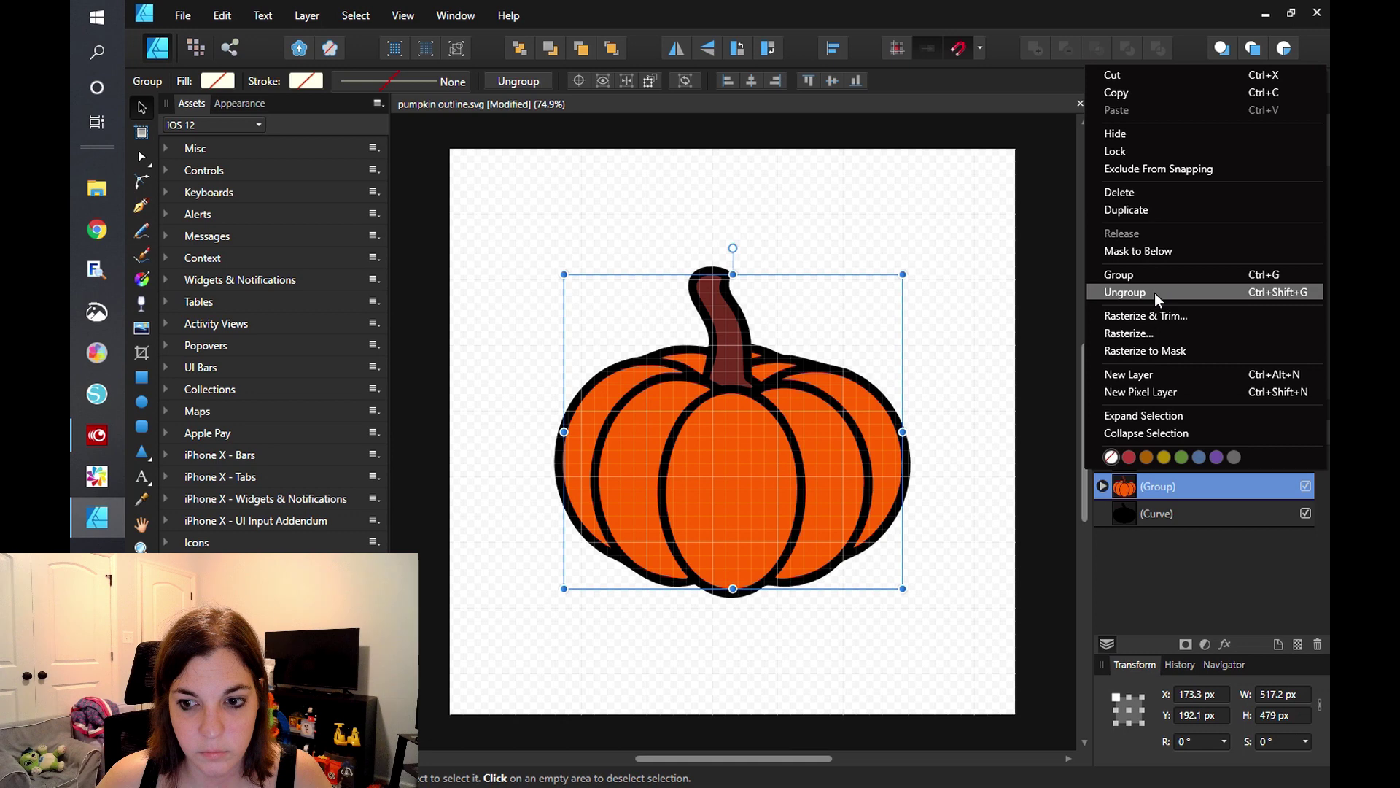
left_click(1154, 292)
left_click(1183, 488)
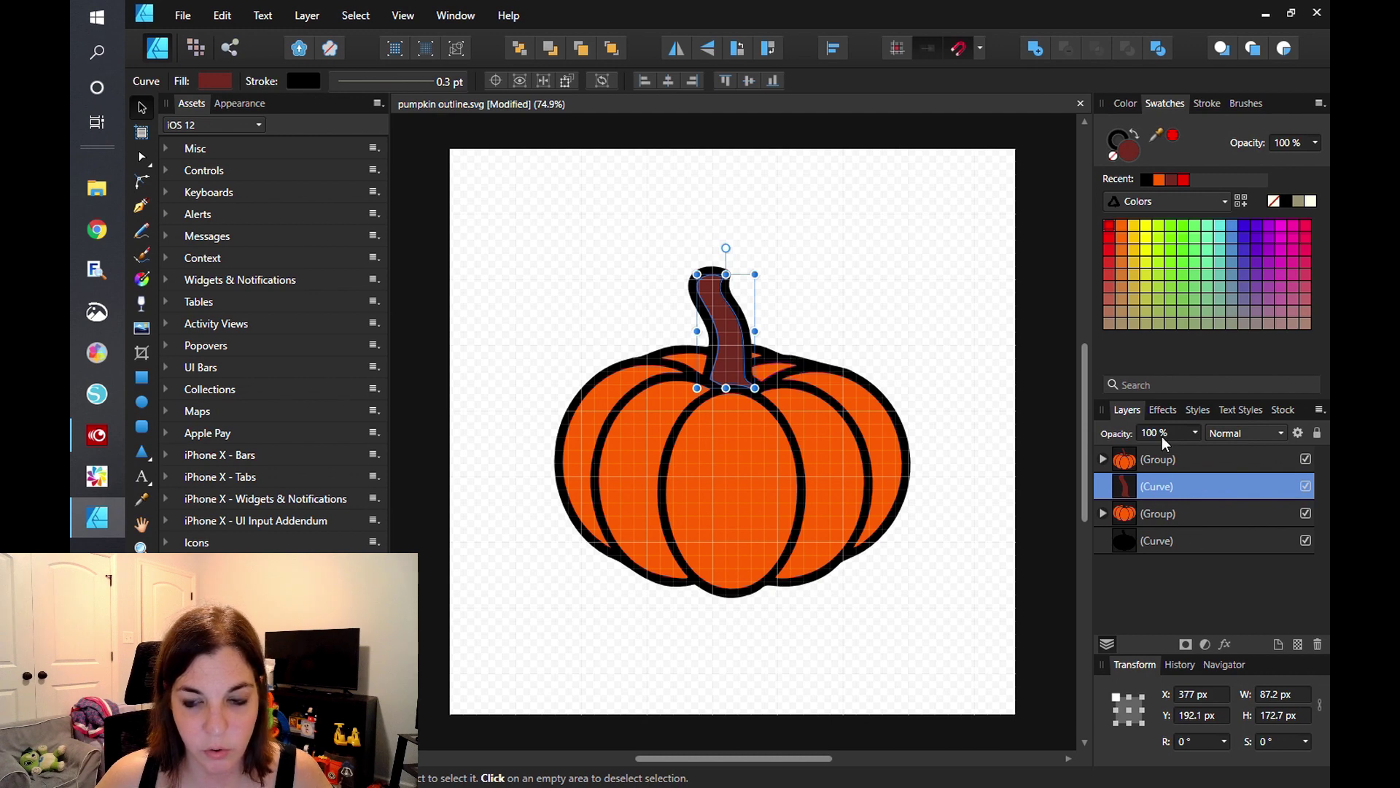
- Subtract the stem shape from the black outline with Layer > Geometry > Subtract
left_click(1179, 545, "ctrl")
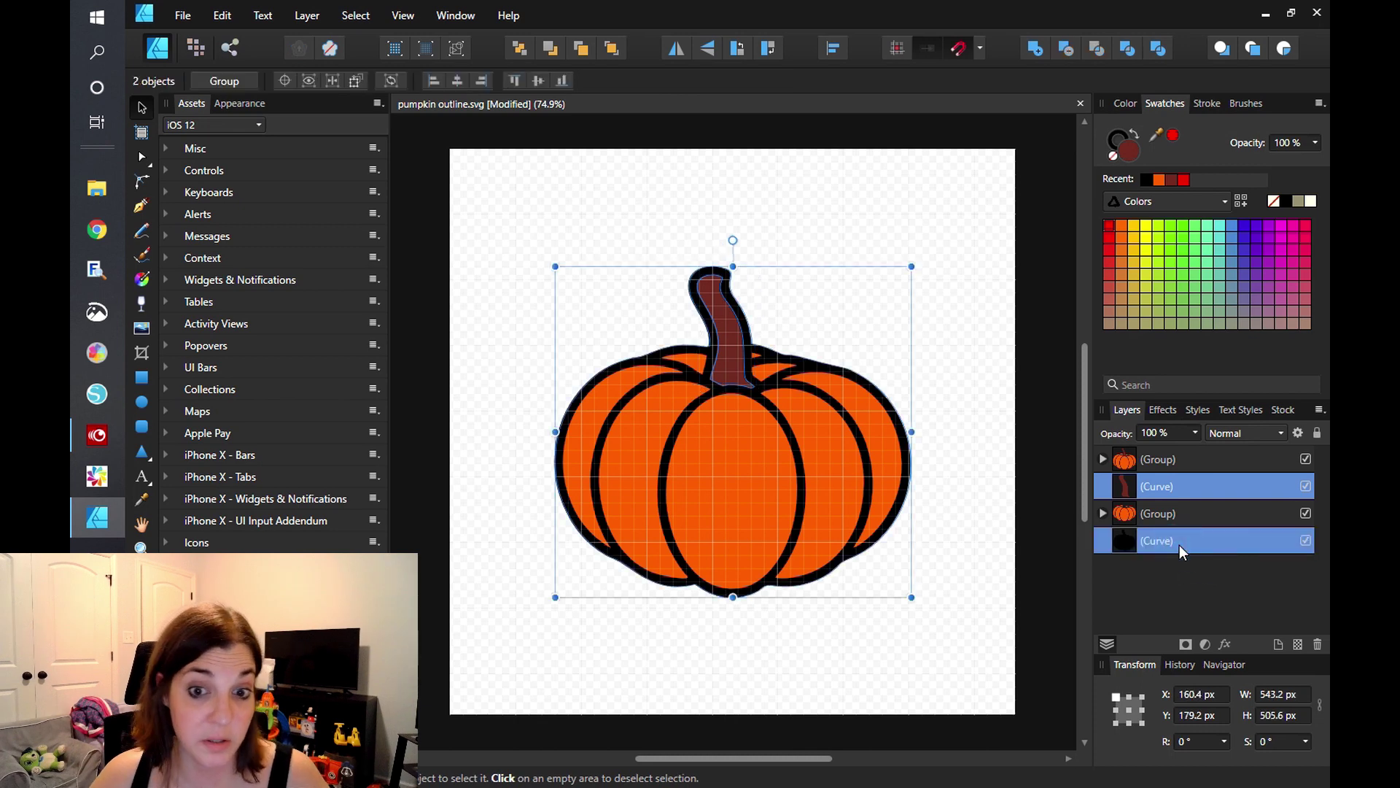
left_click(306, 16)
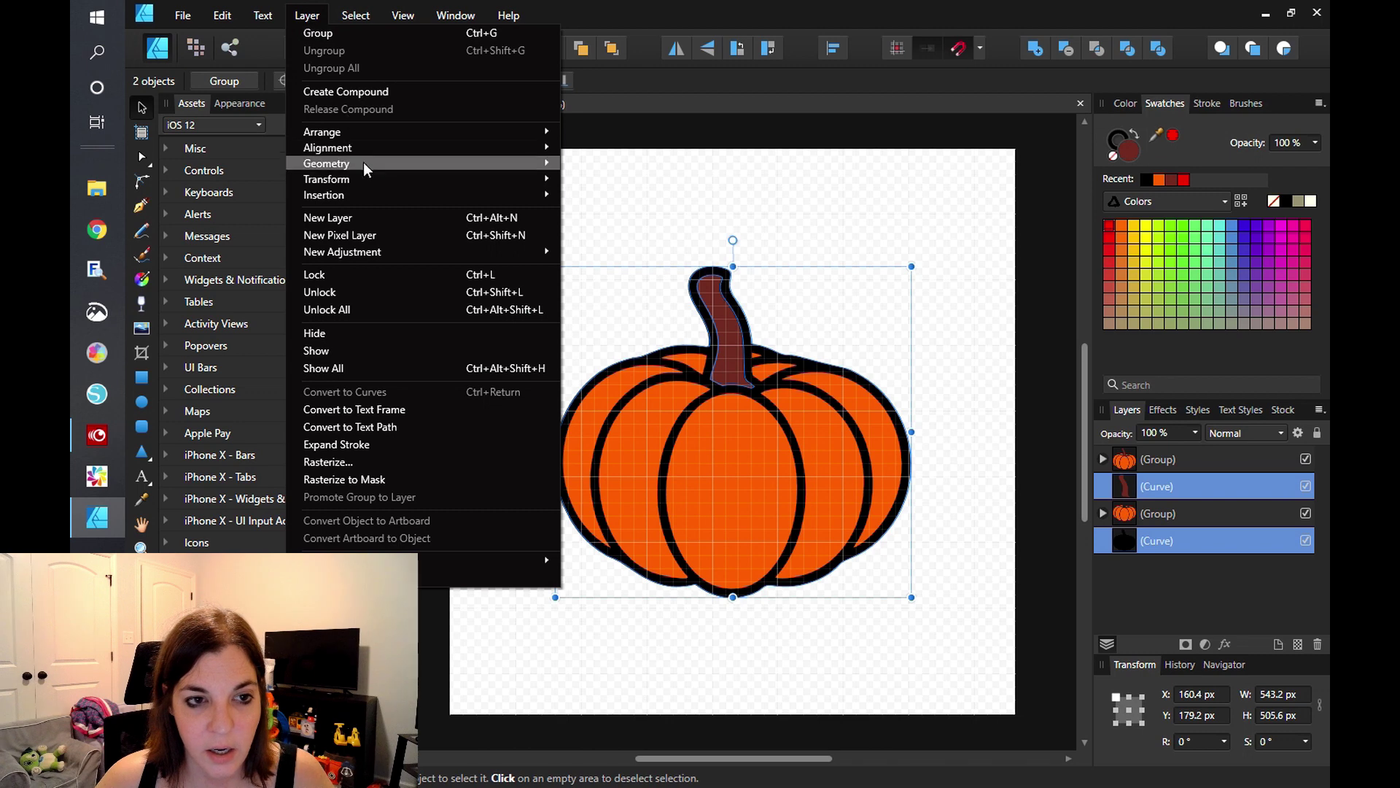
mouse_move(366, 164)
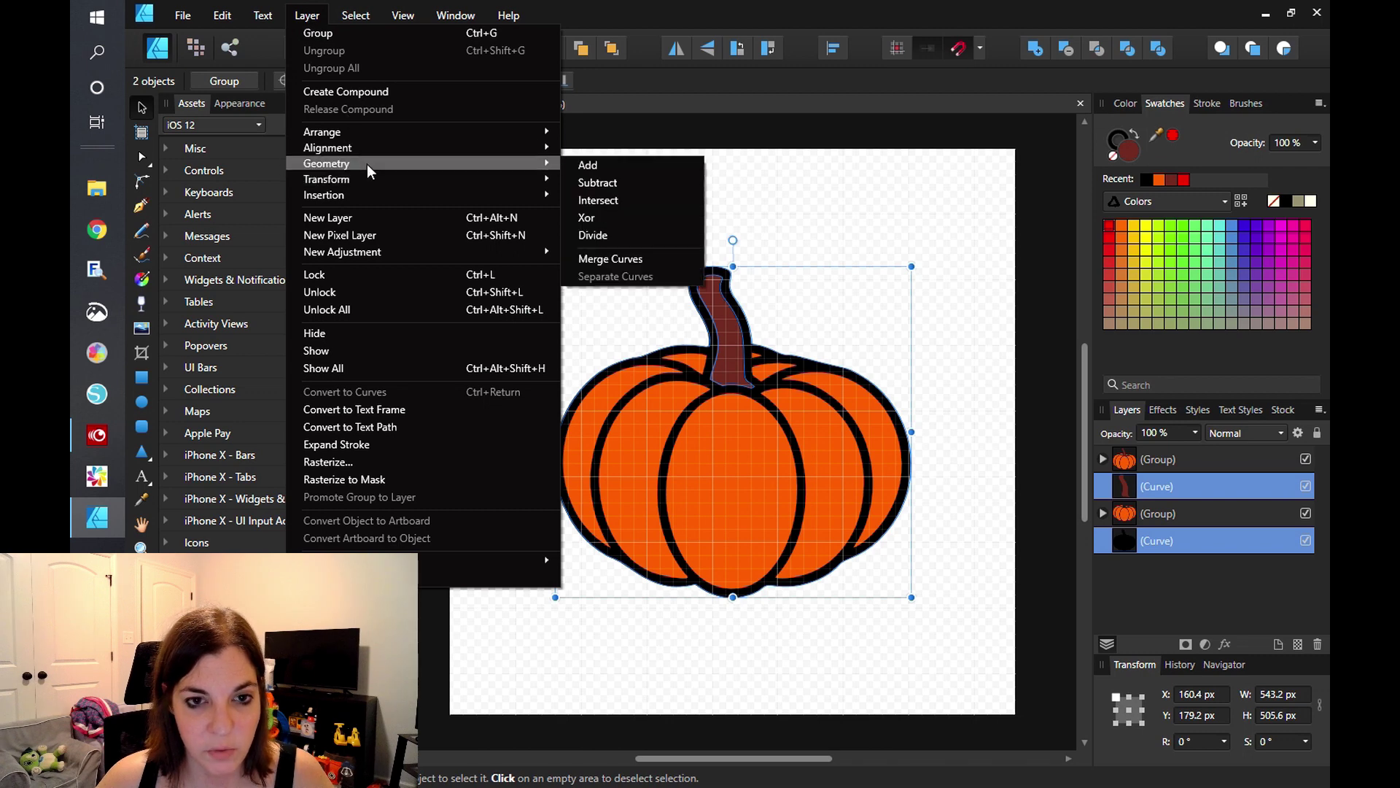
left_click(598, 182)
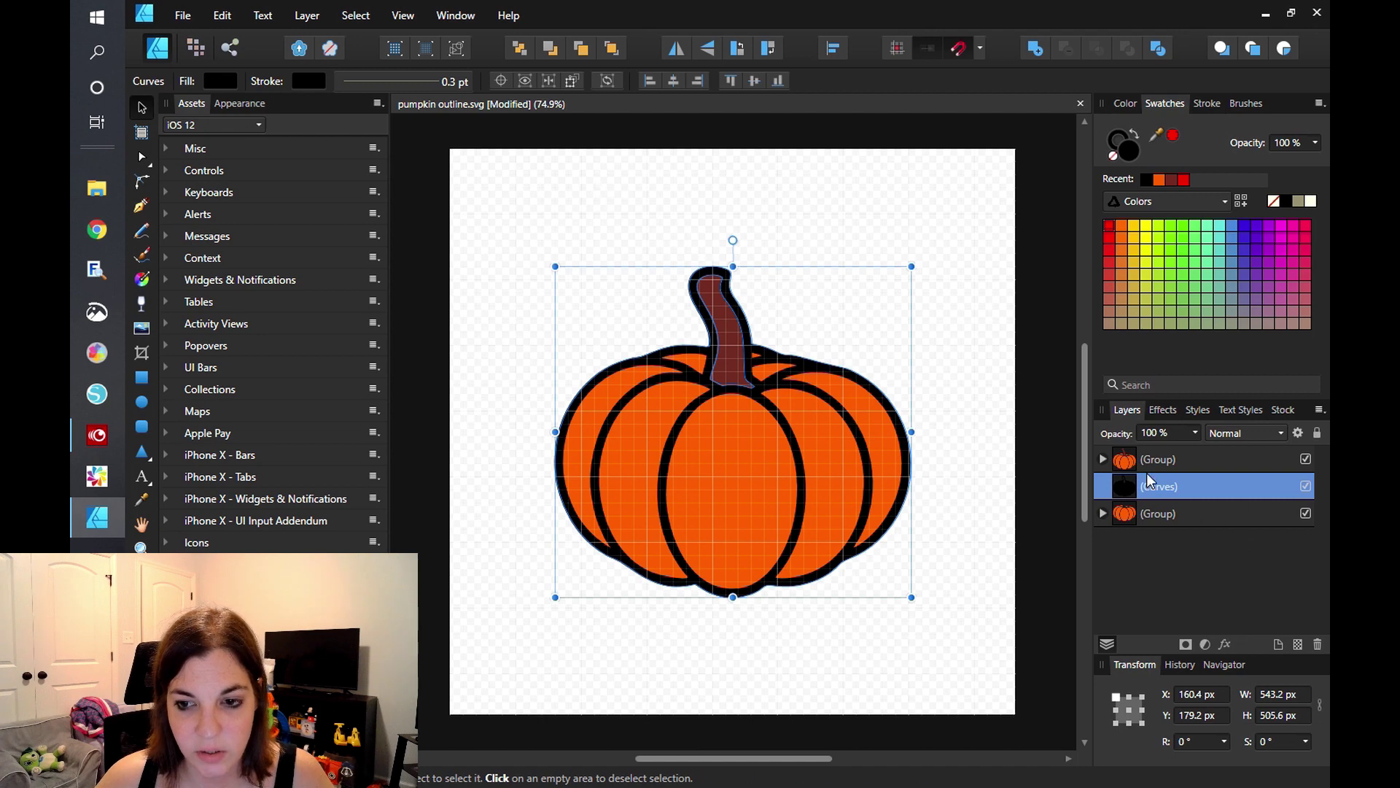
- Check the outline under the orange pumpkin, then move the outline layer below the body group
left_click(783, 215)
left_click(727, 325)
left_click_drag(735, 326, 847, 331)
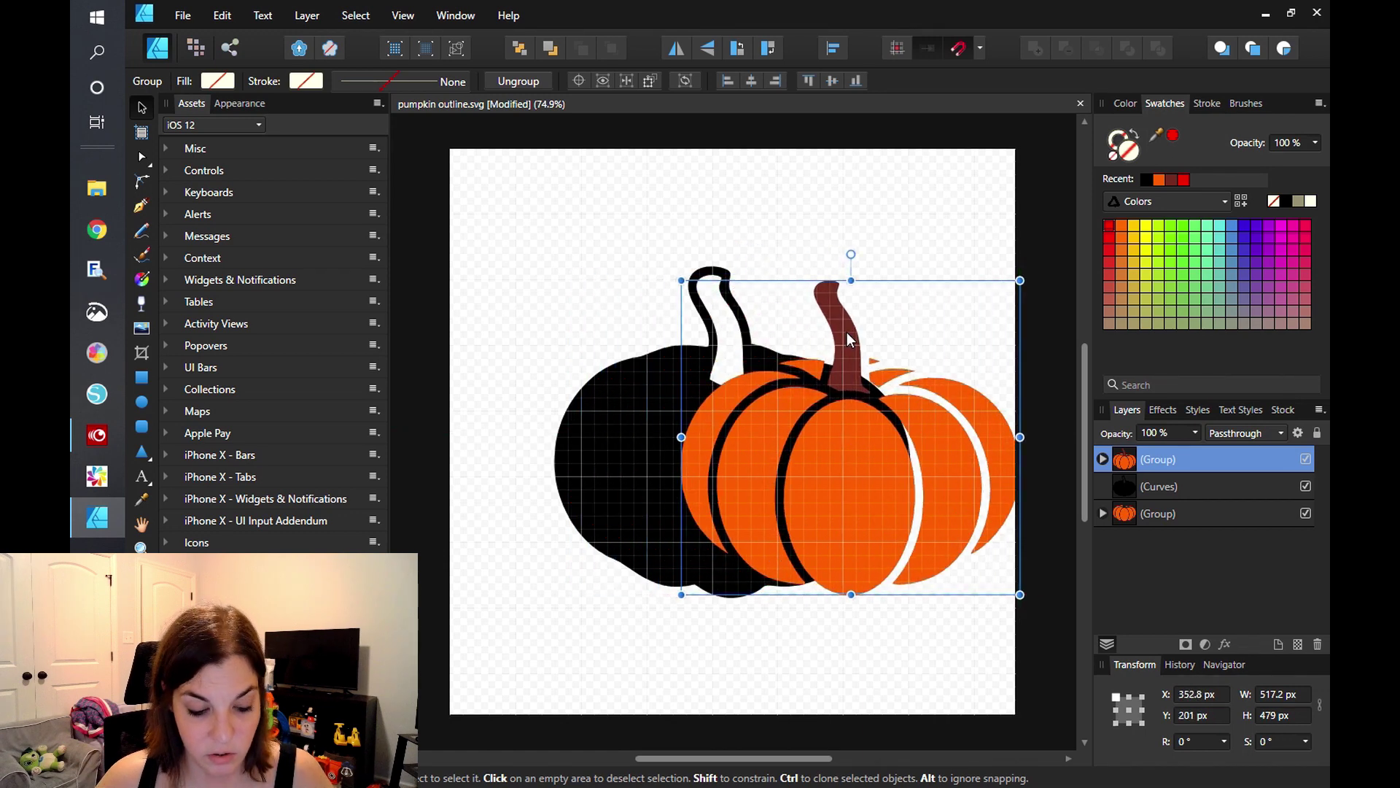
key("ctrl+z")
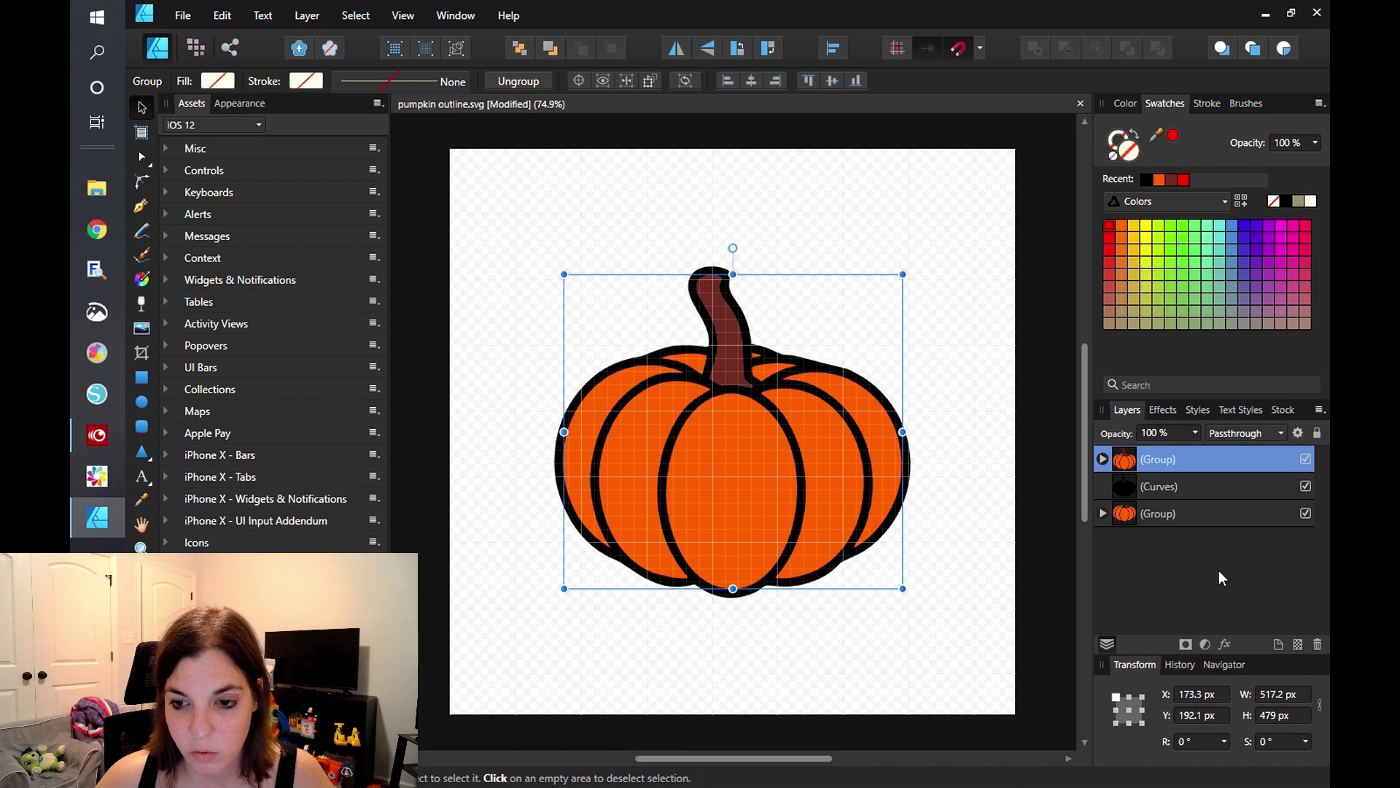
left_click_drag(1170, 483, 1162, 540)
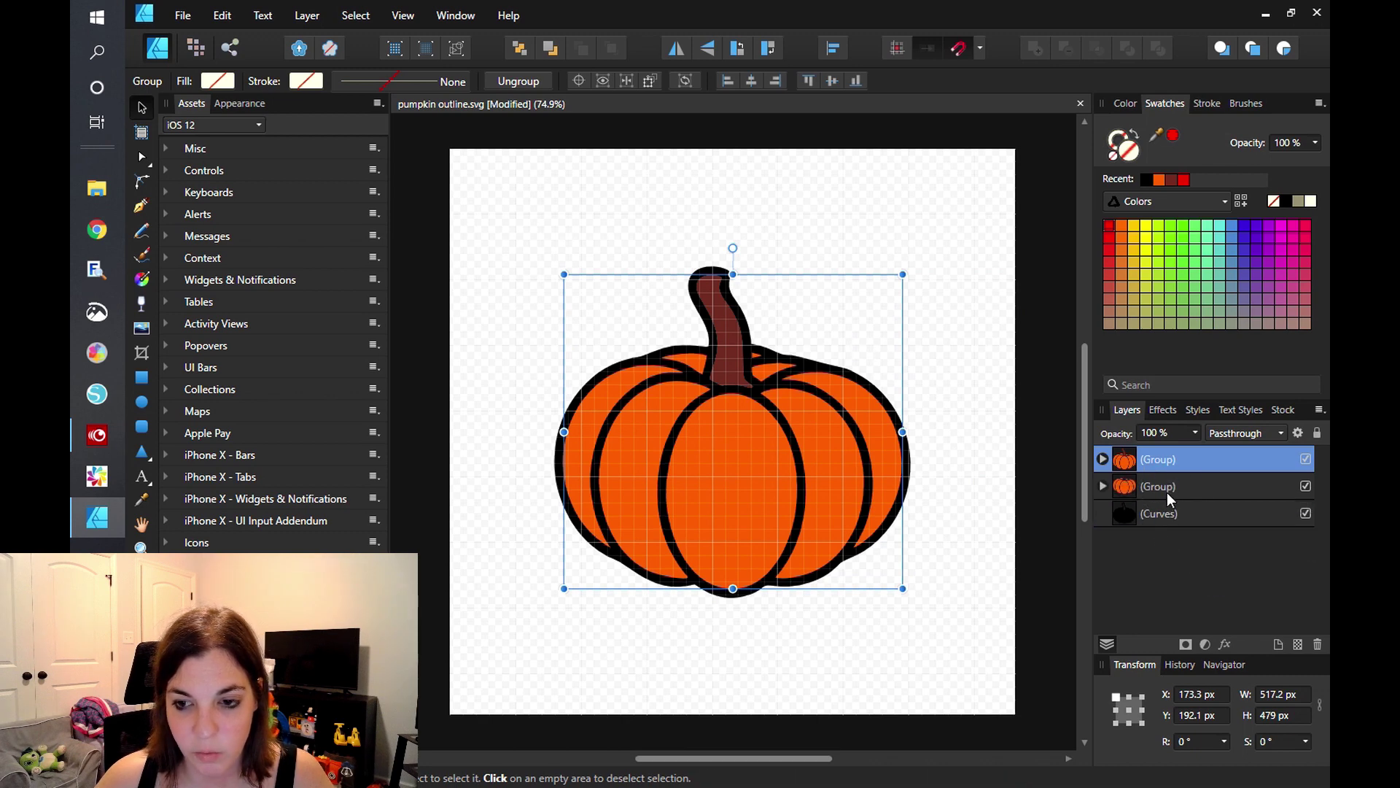
- Select the pumpkin body group and browse the Layer menu commands
left_click(1167, 489)
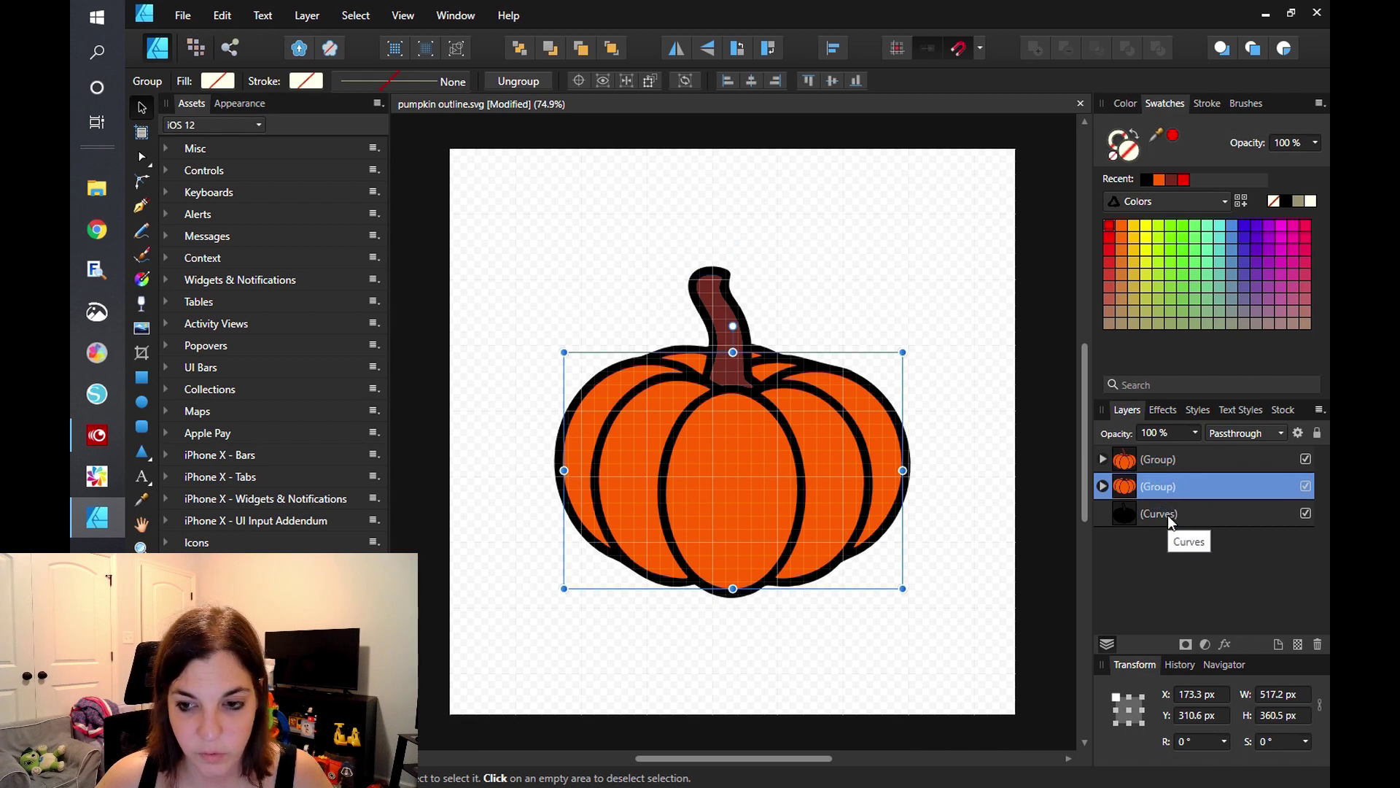
left_click(1167, 515, "shift")
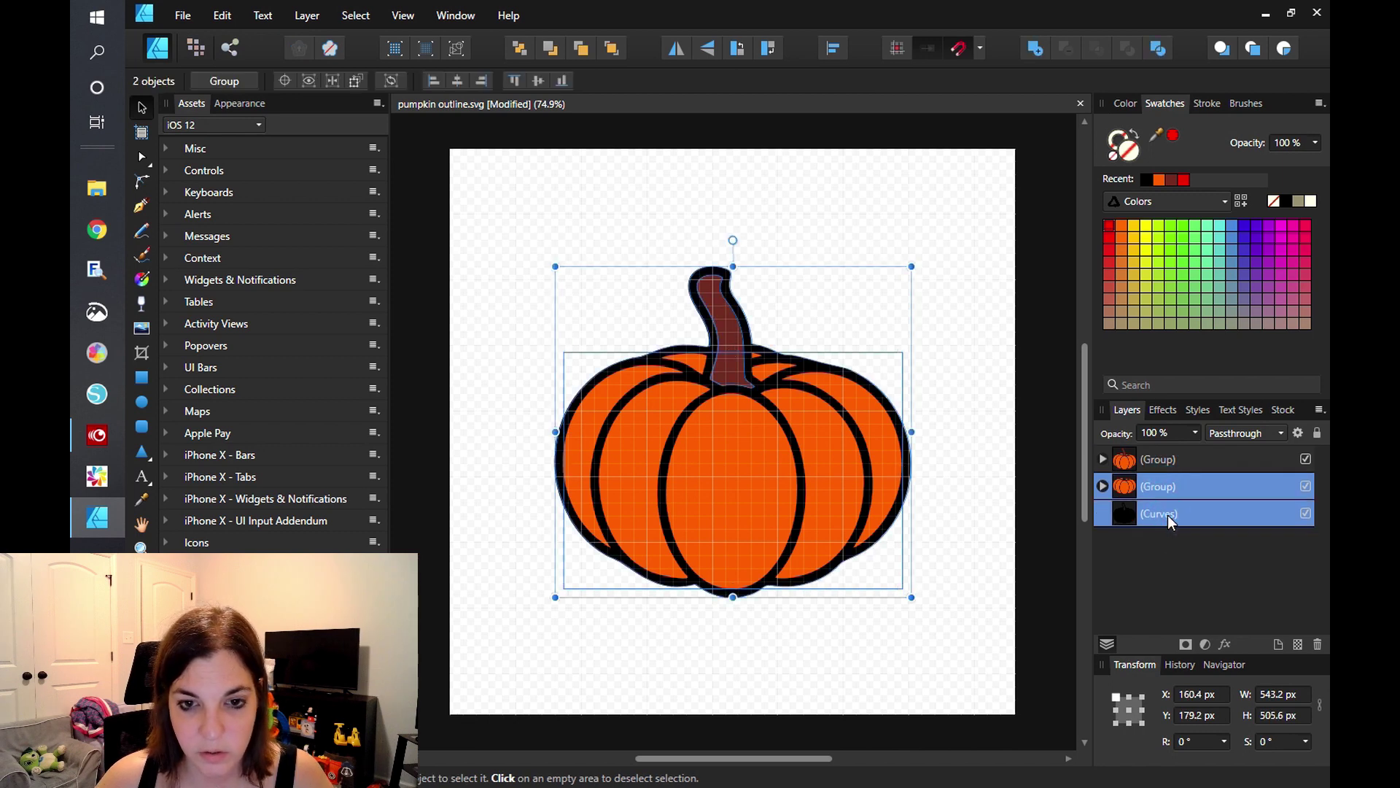
left_click(309, 18)
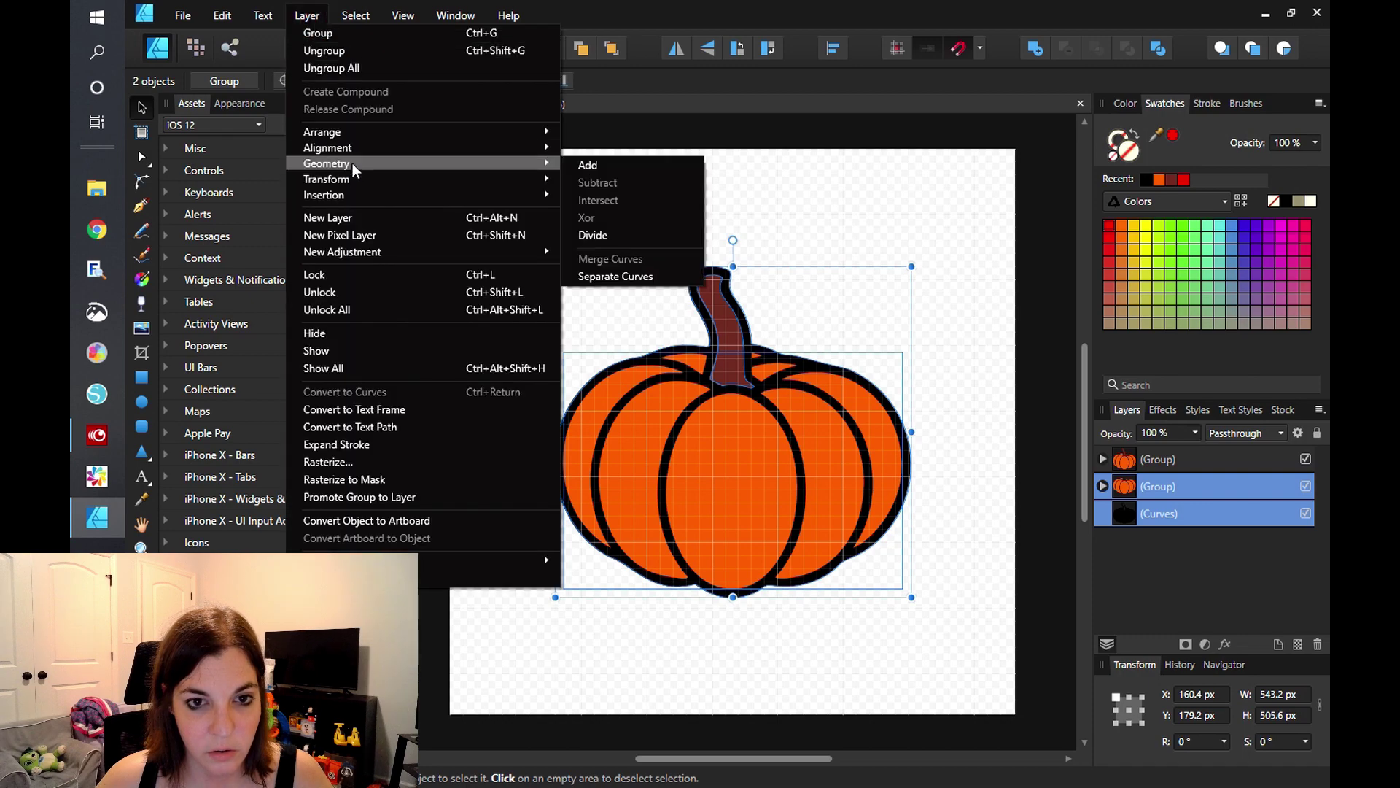
left_click(1202, 546)
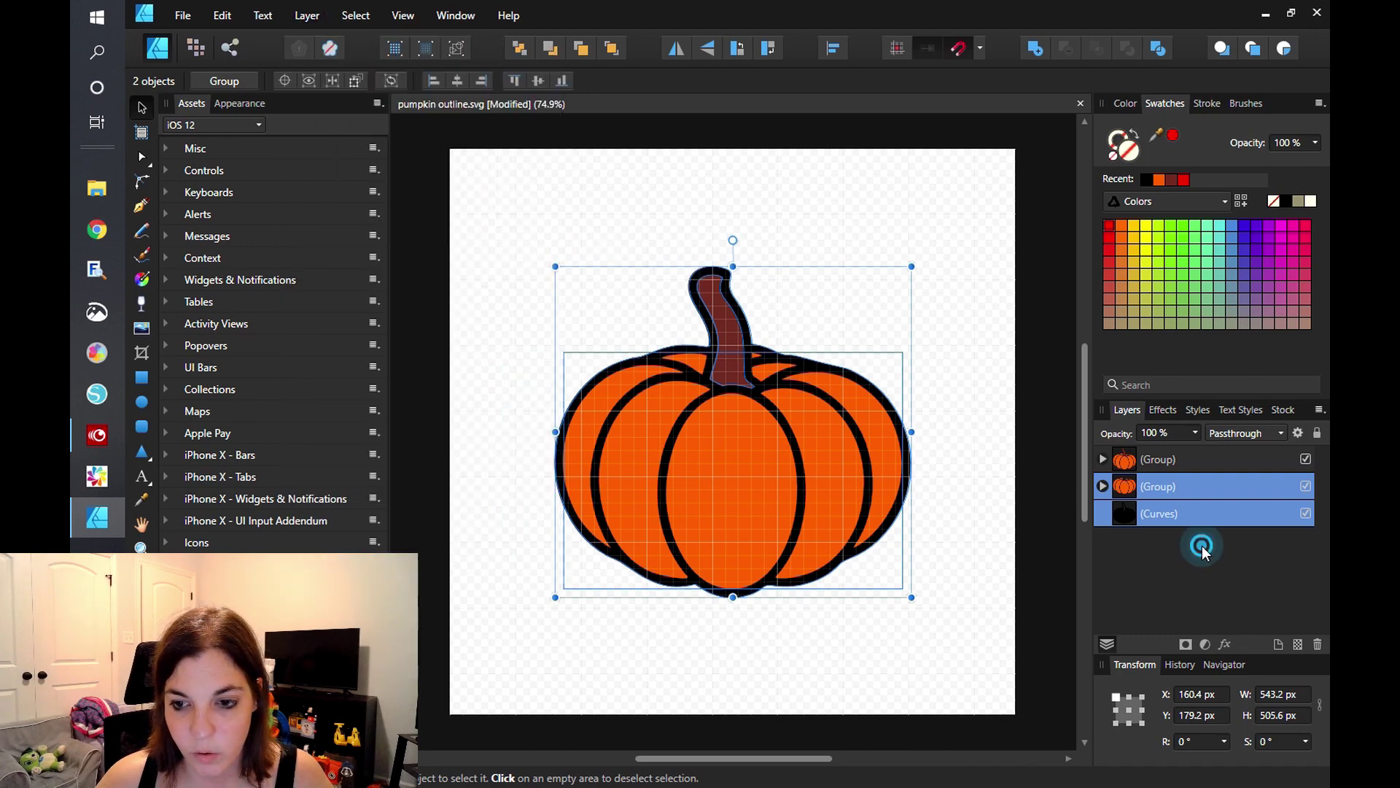
left_click(1159, 486)
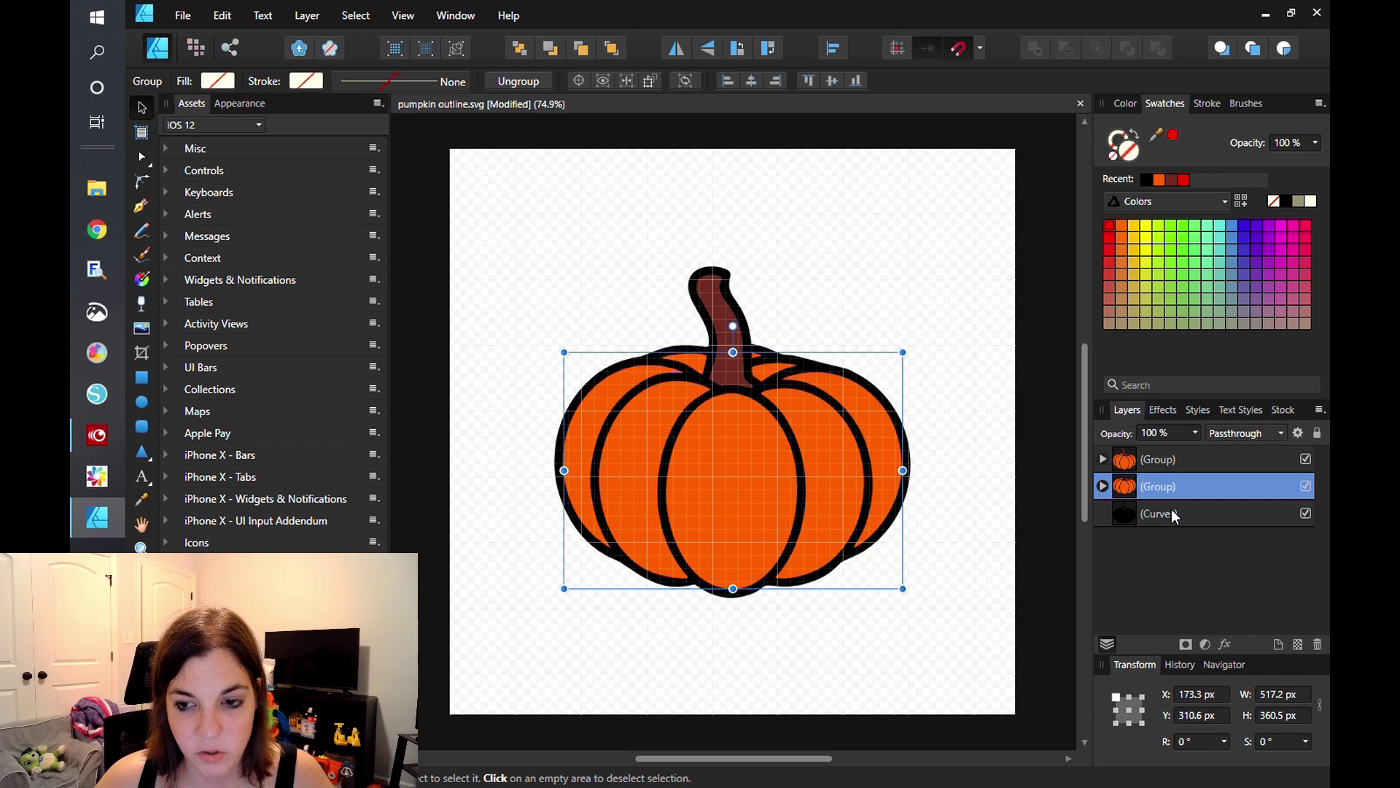
left_click(315, 16)
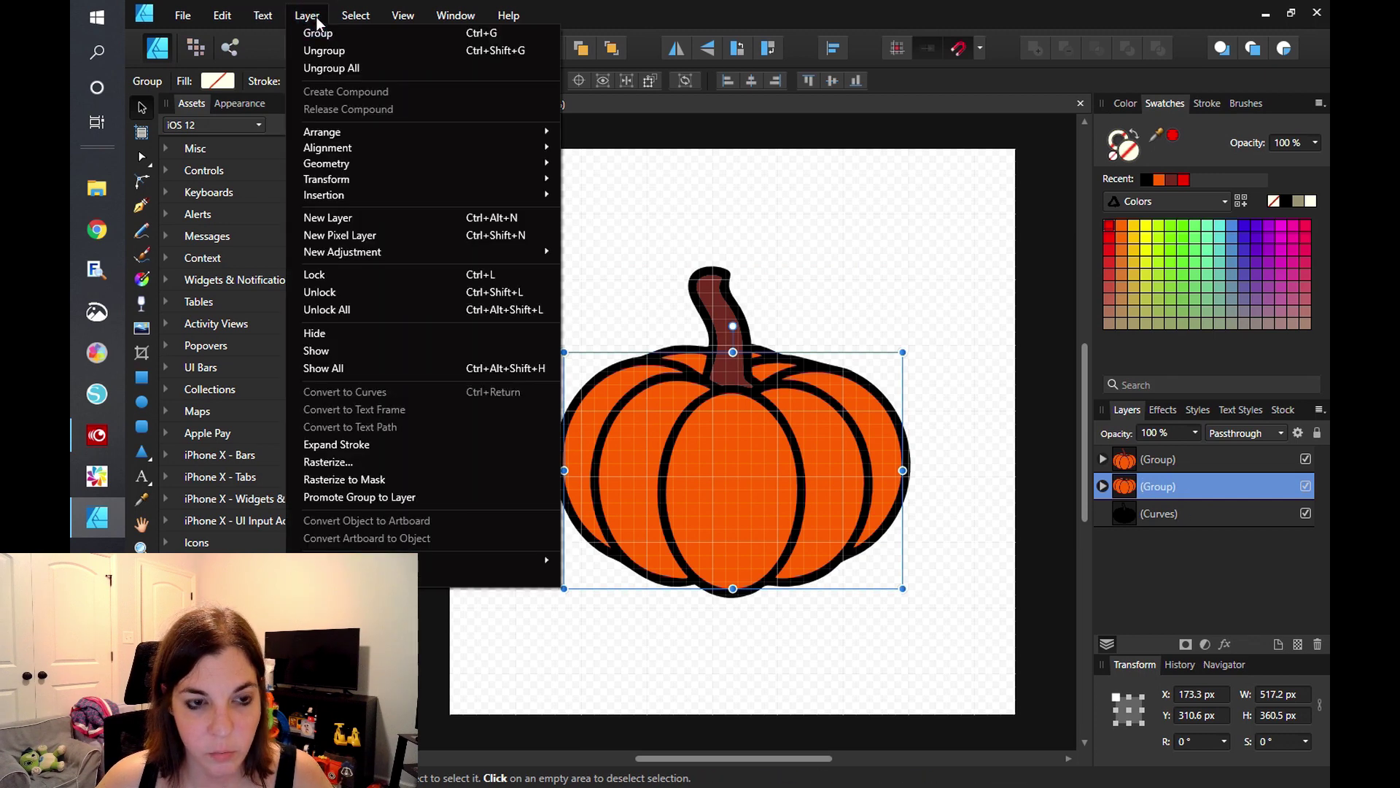
- Ungroup the body group and merge its curves into one compound shape
mouse_move(339, 184)
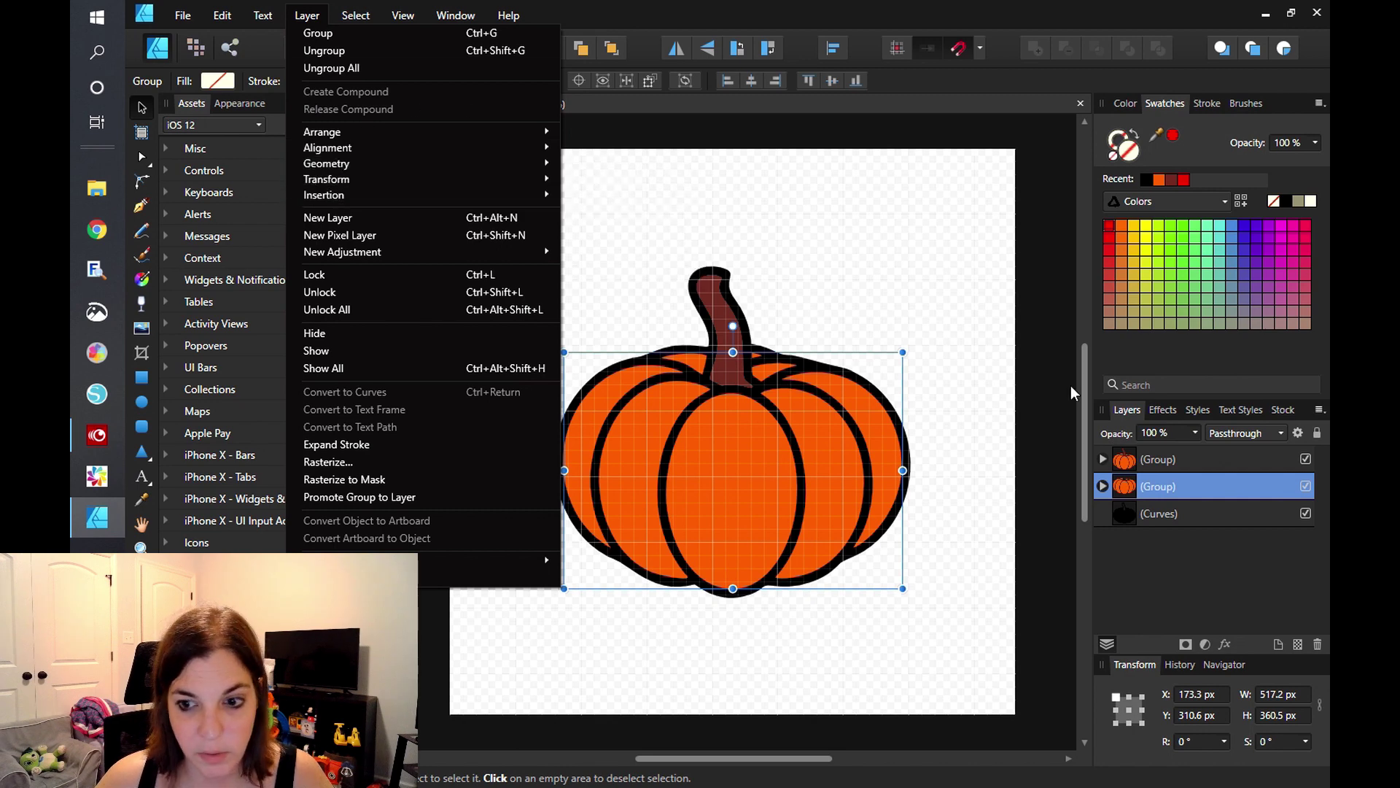
left_click(1183, 496)
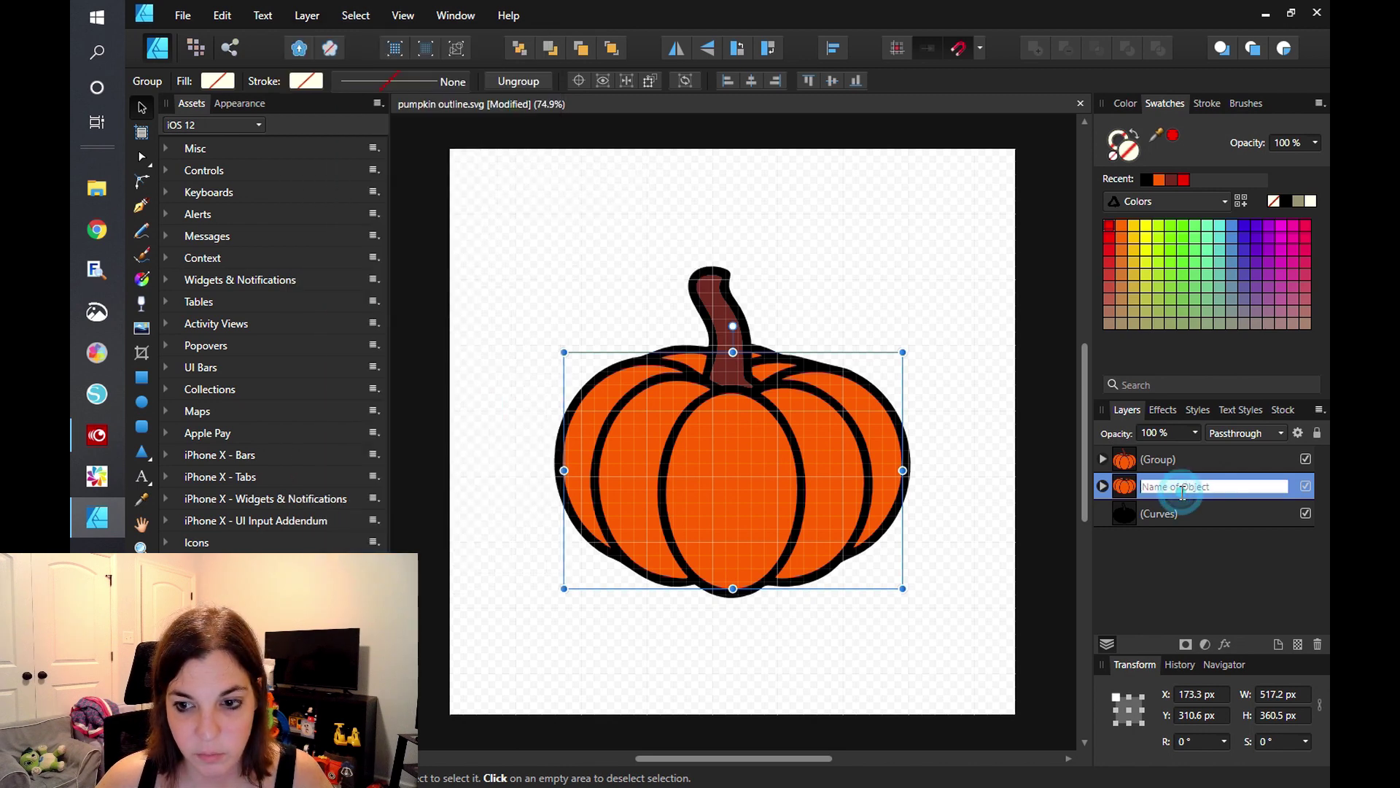
right_click(1125, 487)
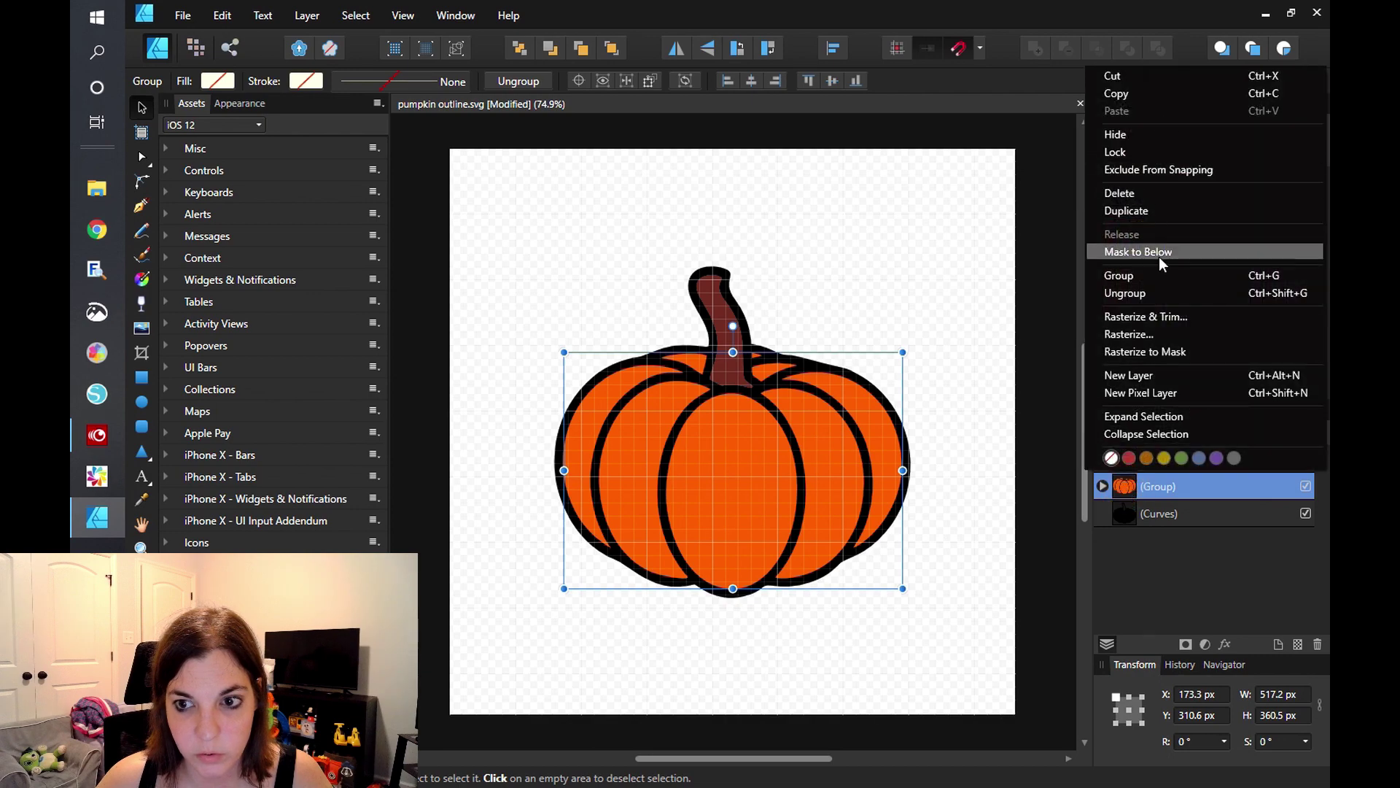
left_click(1160, 294)
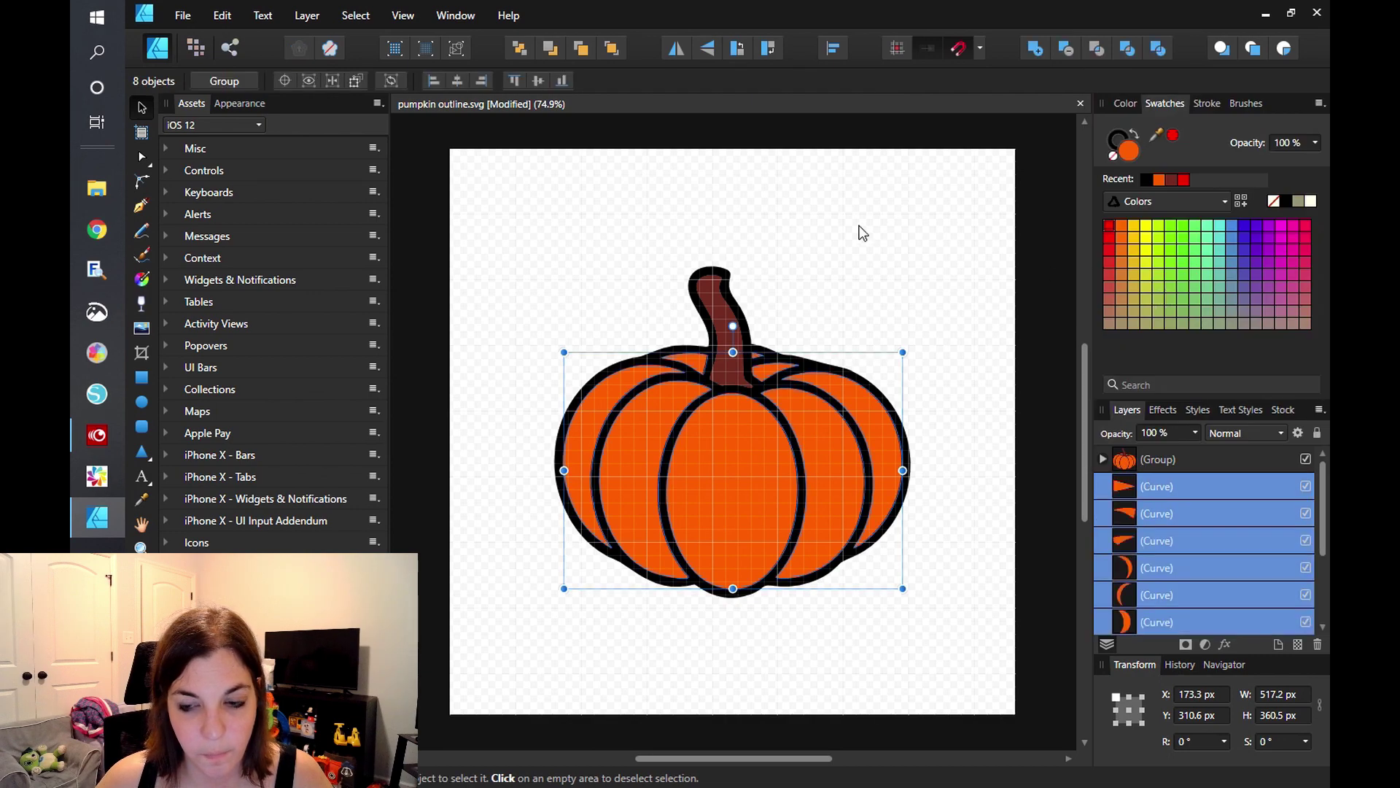
left_click(314, 19)
left_click(353, 91)
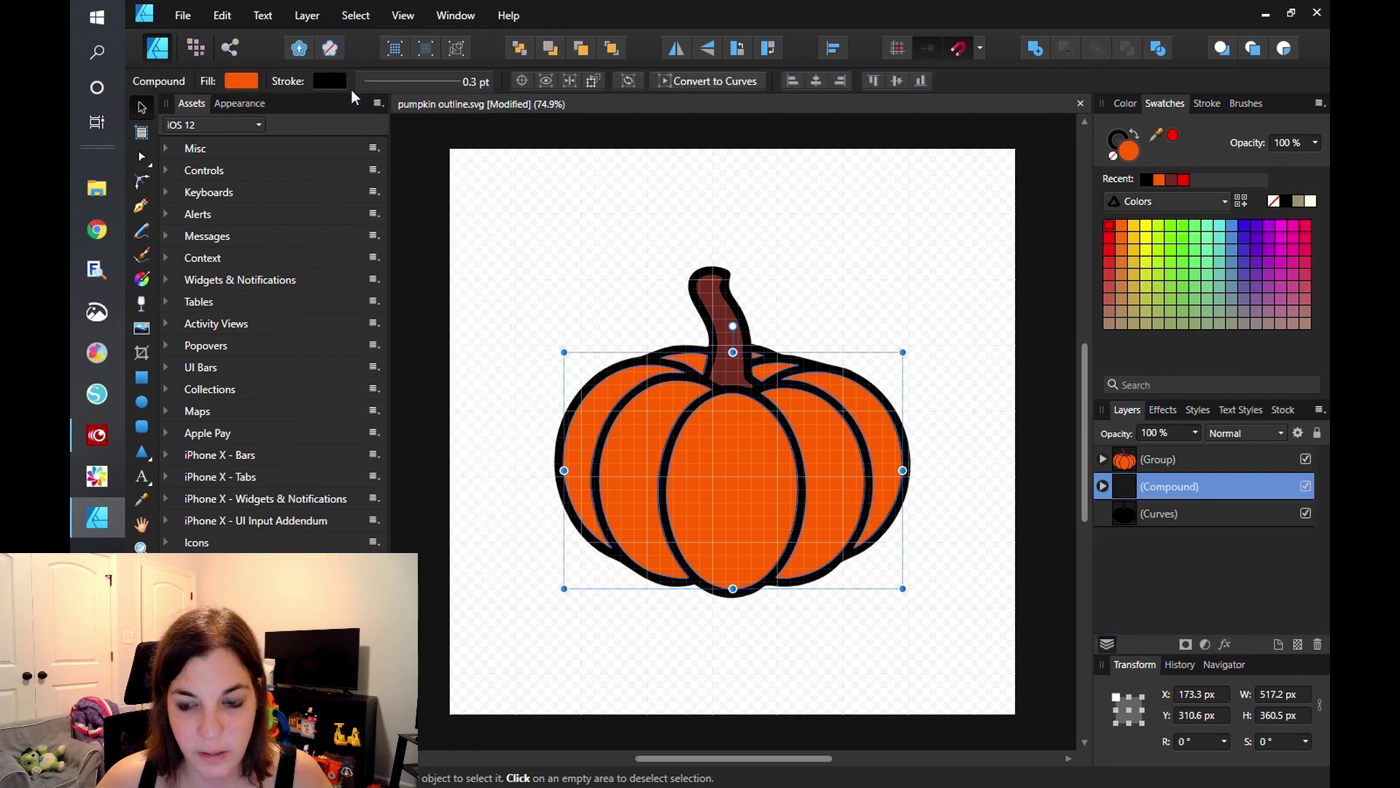
- Subtract the compound from the black outline, then shift the orange pumpkin aside
left_click(1148, 514, "shift")
left_click(307, 15)
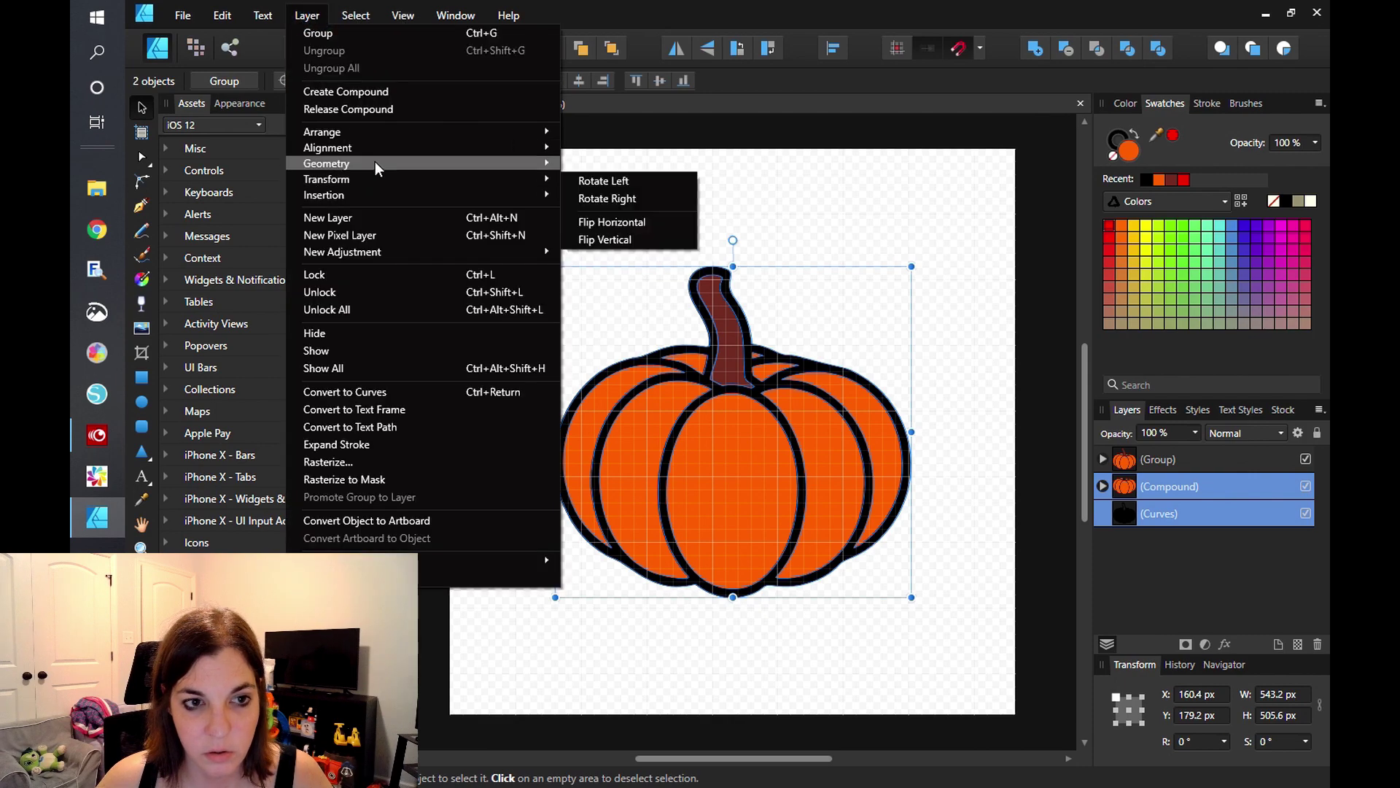
mouse_move(379, 161)
left_click(599, 181)
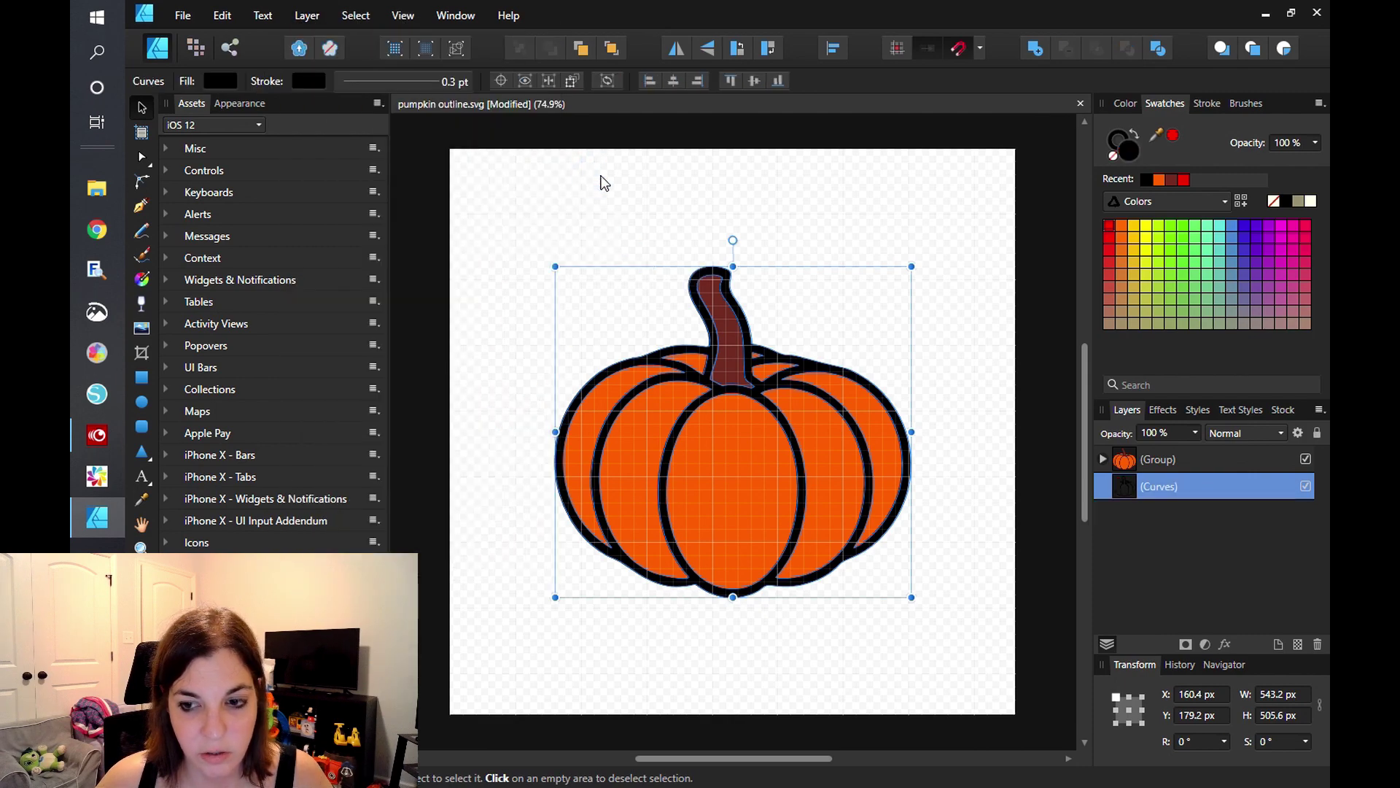
left_click(1158, 459)
left_click_drag(722, 321, 934, 363)
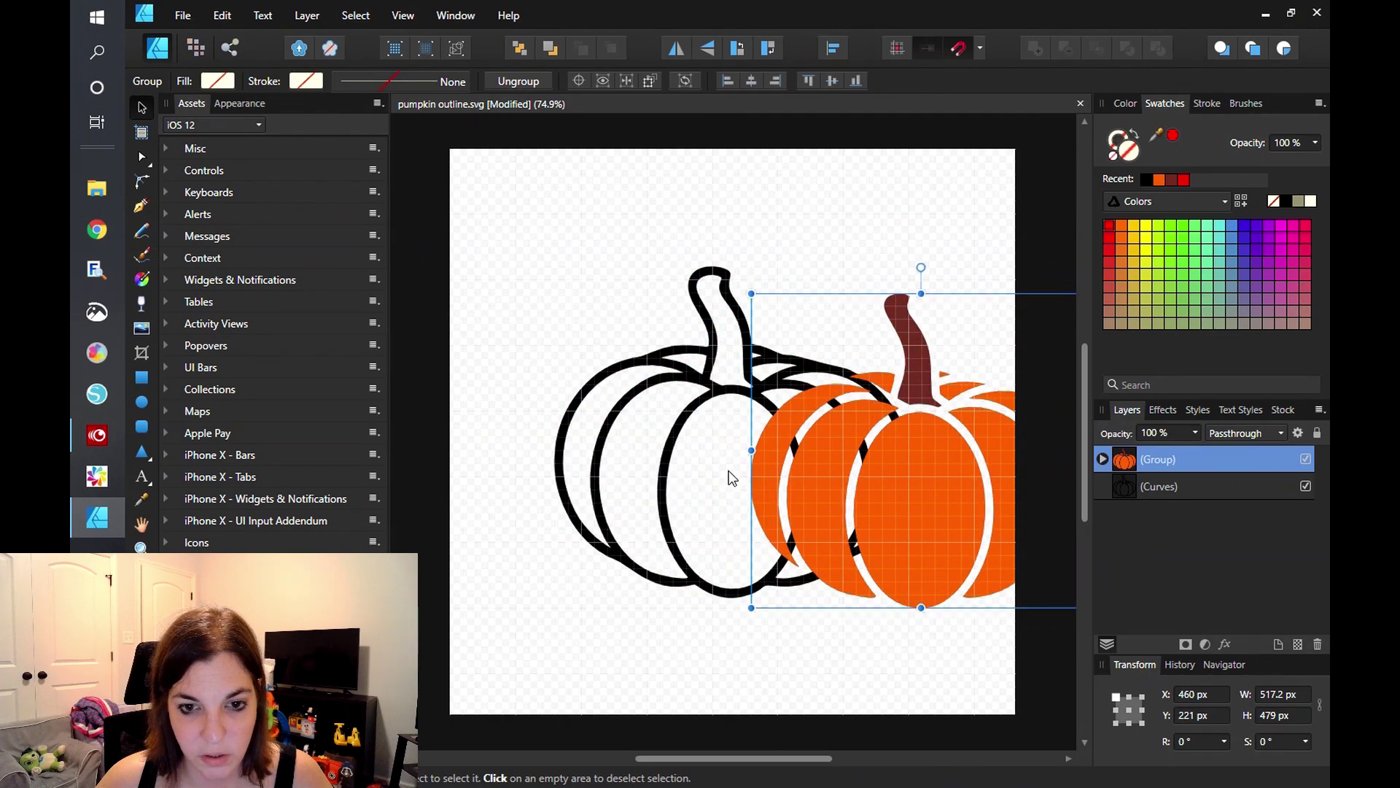
key("ctrl+z")
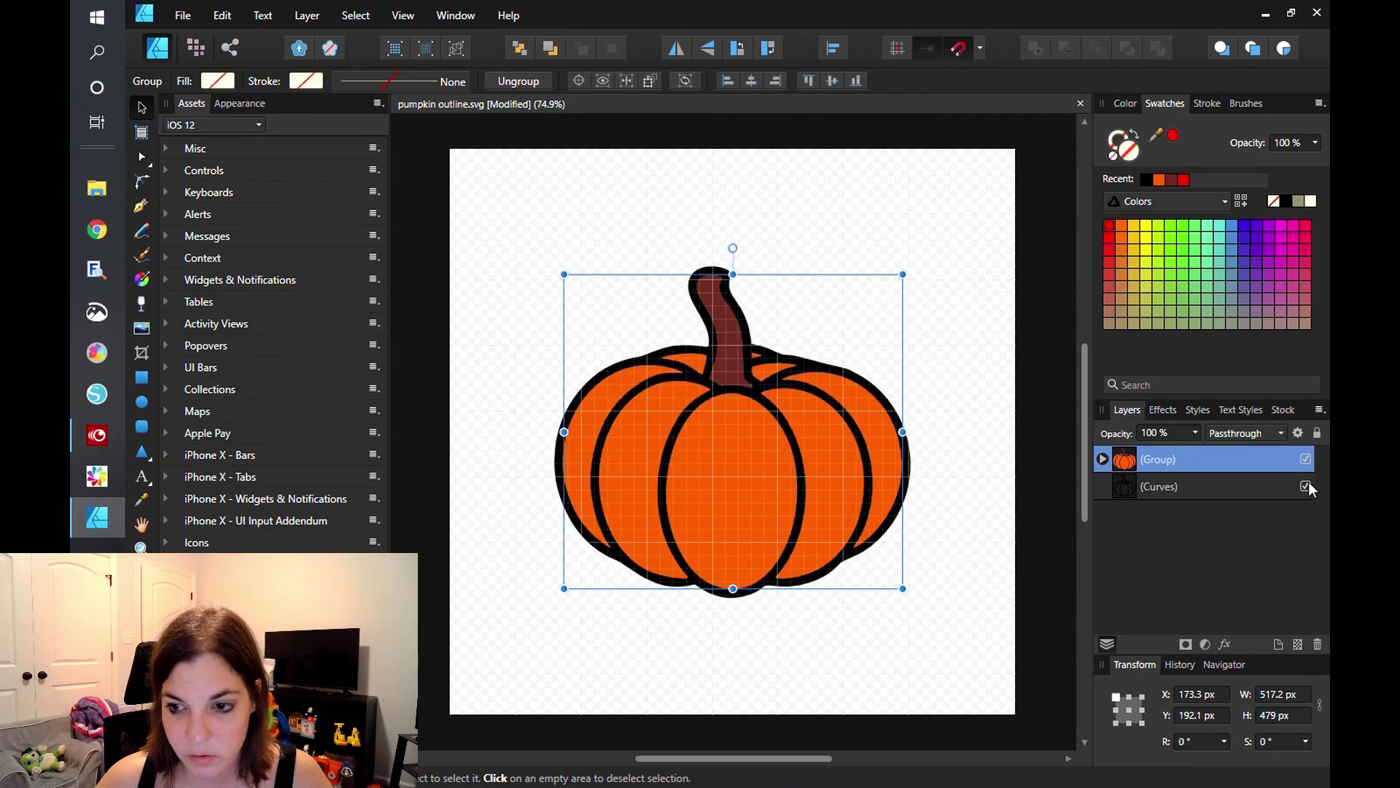
left_click(1305, 458)
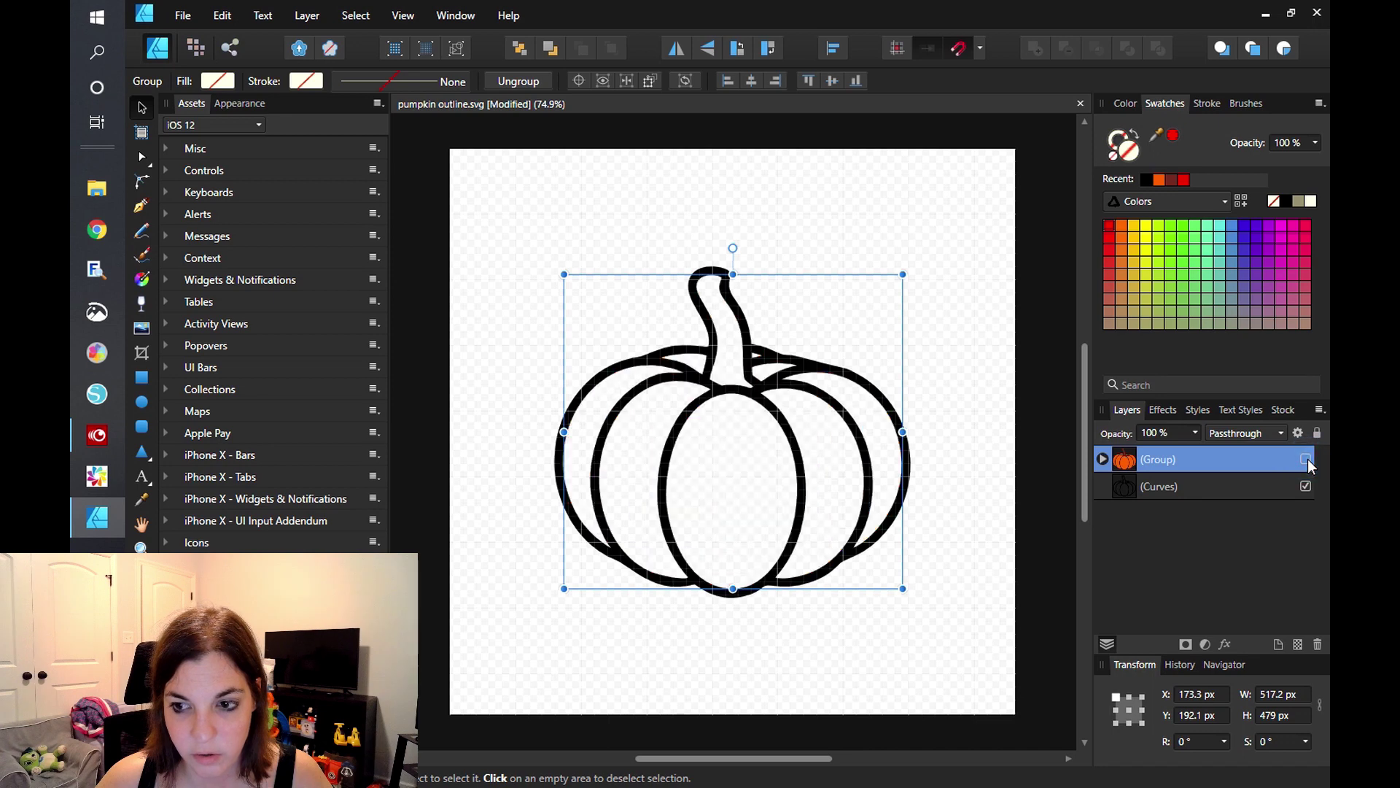
left_click(1306, 459)
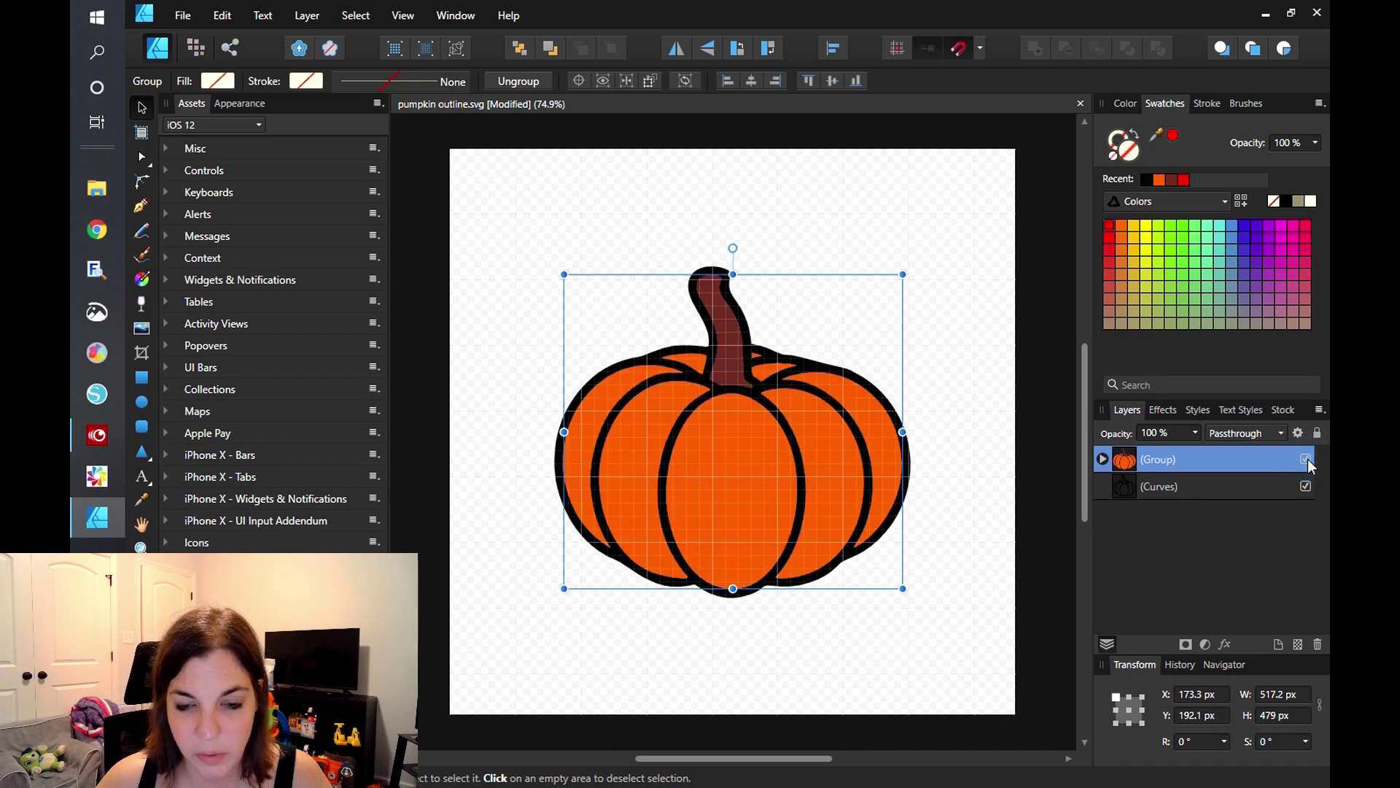
left_click(1305, 459)
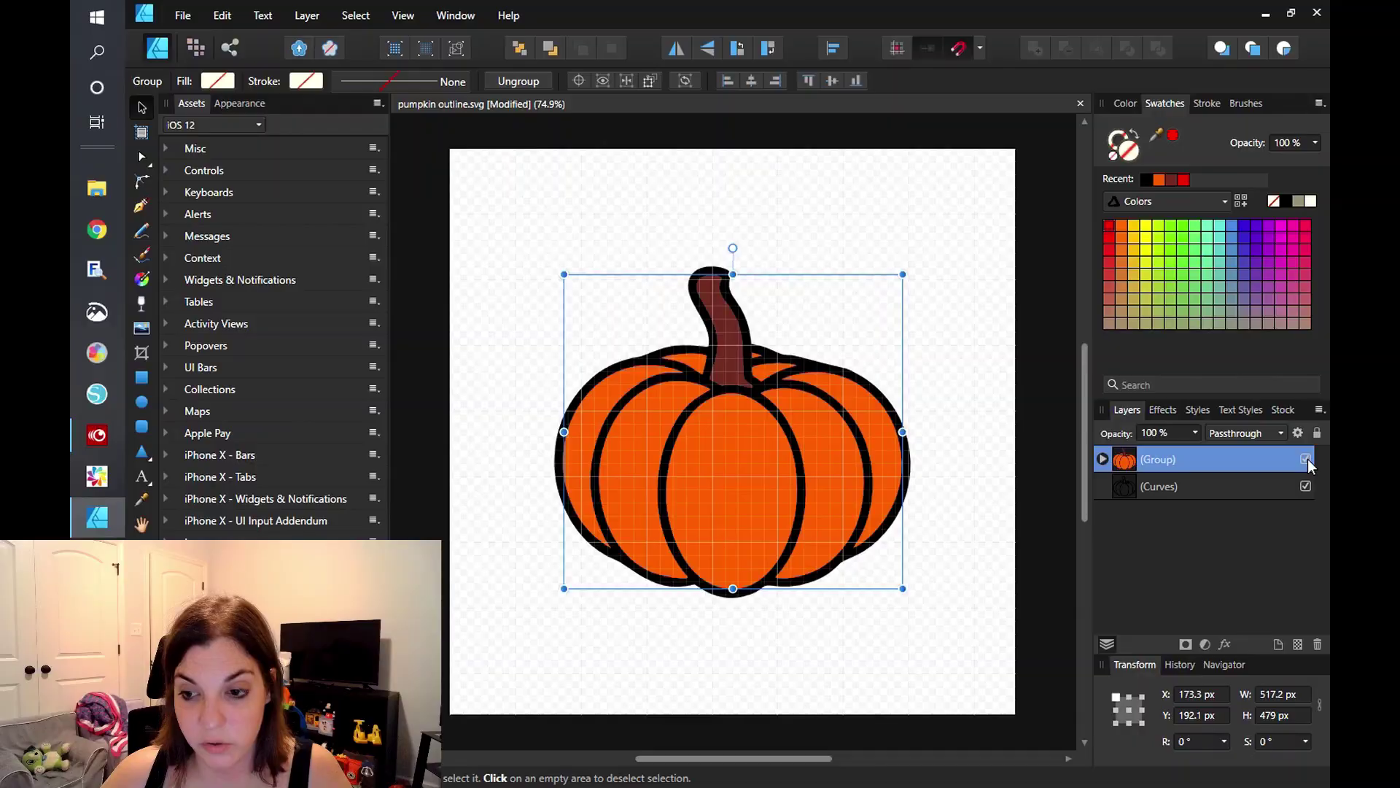
left_click(1146, 487)
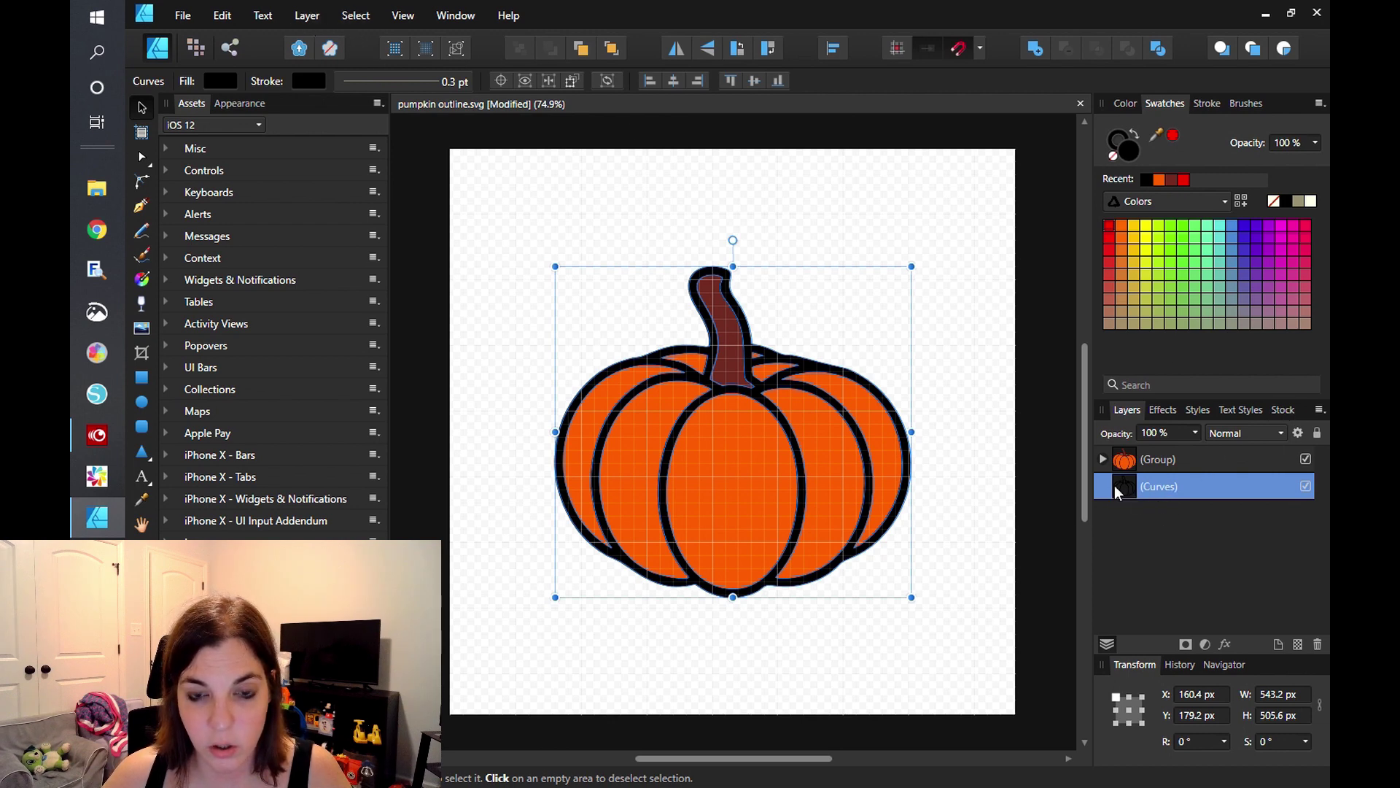
left_click(310, 22)
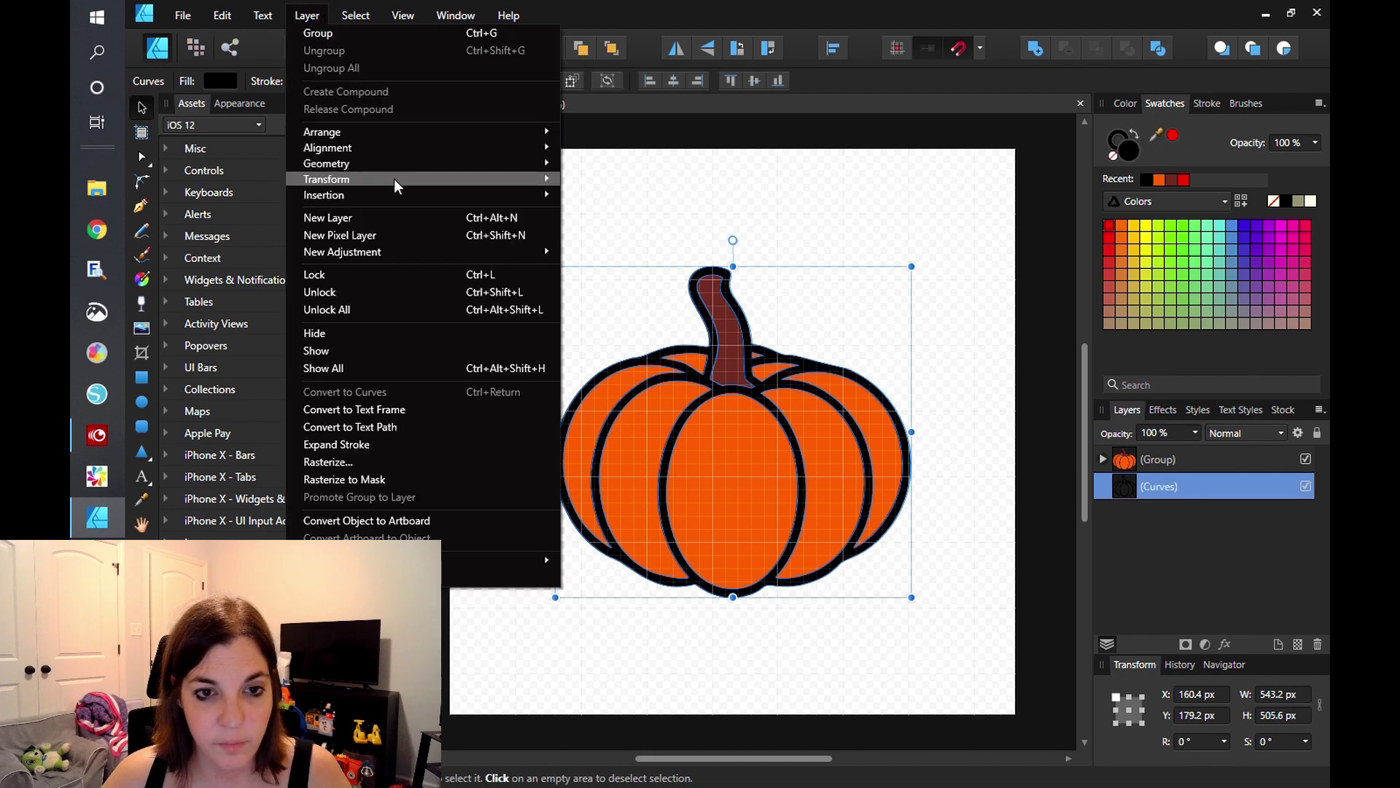
mouse_move(396, 188)
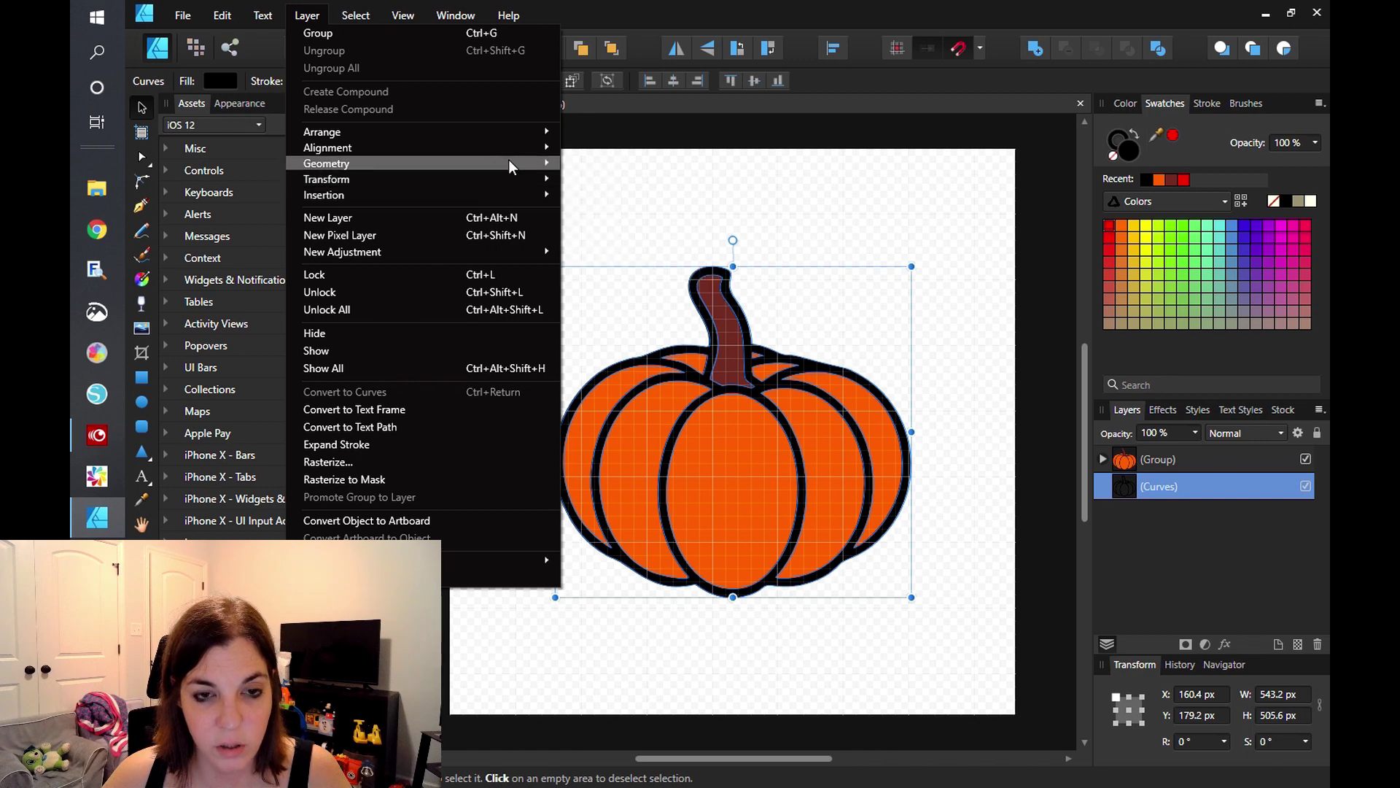
mouse_move(511, 163)
left_click(601, 229)
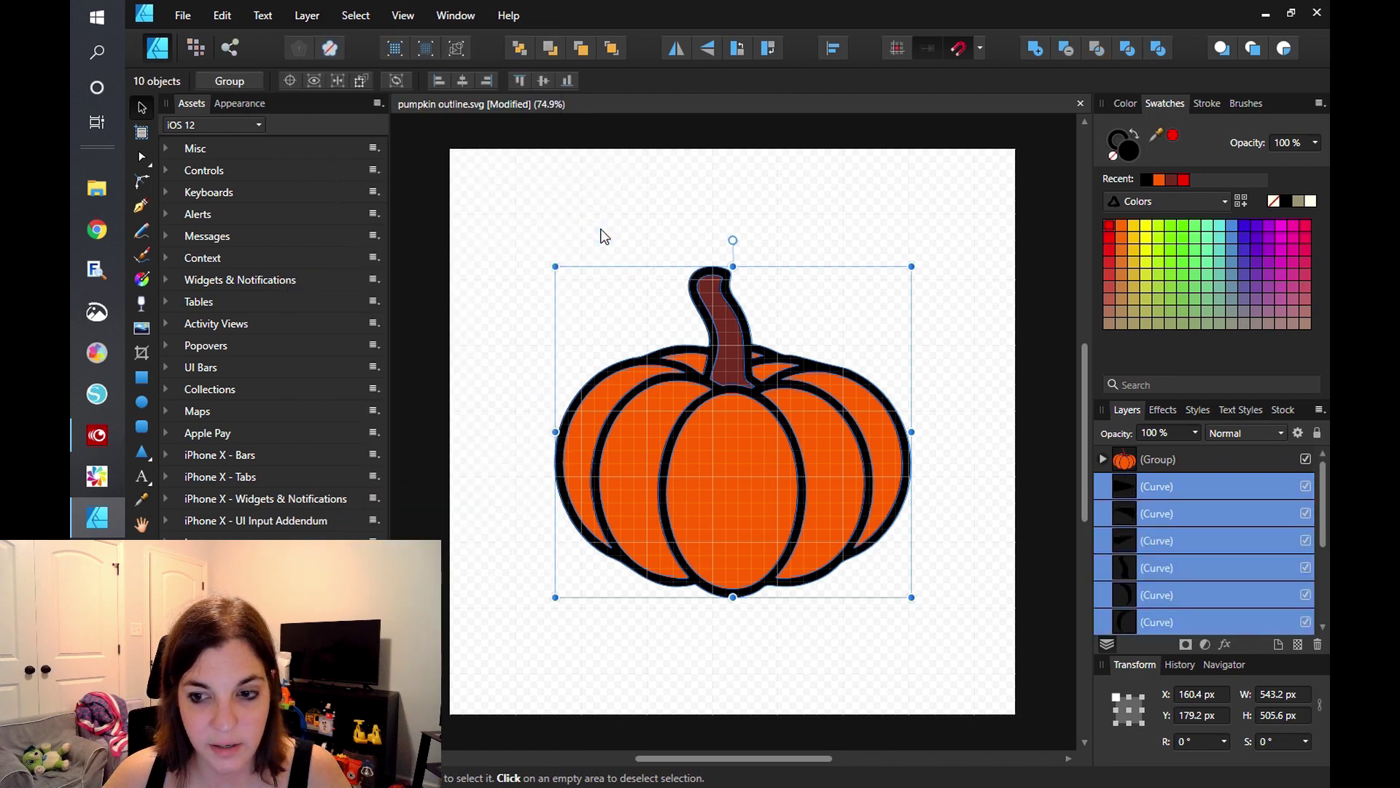
scroll(1198, 518, "down", 2)
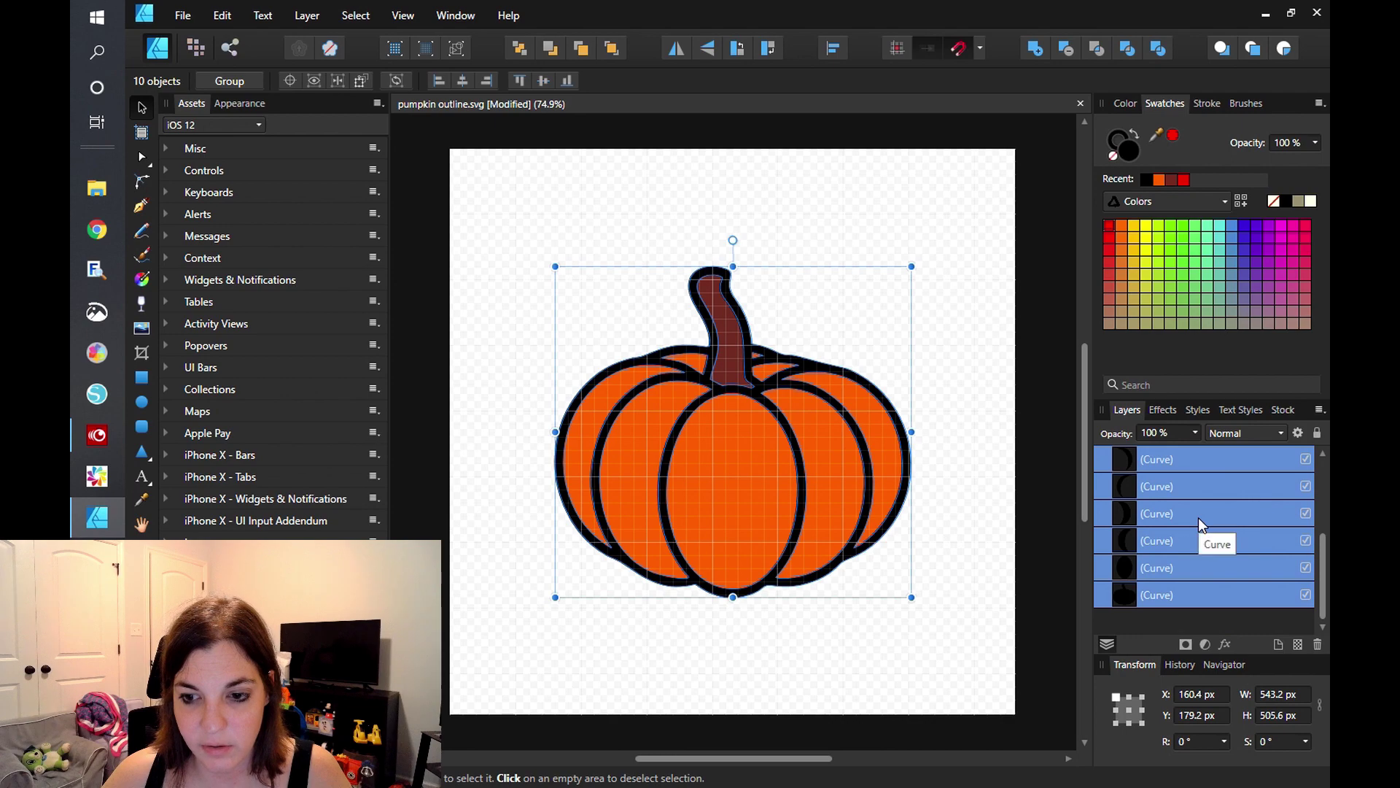
scroll(1193, 520, "up", 2)
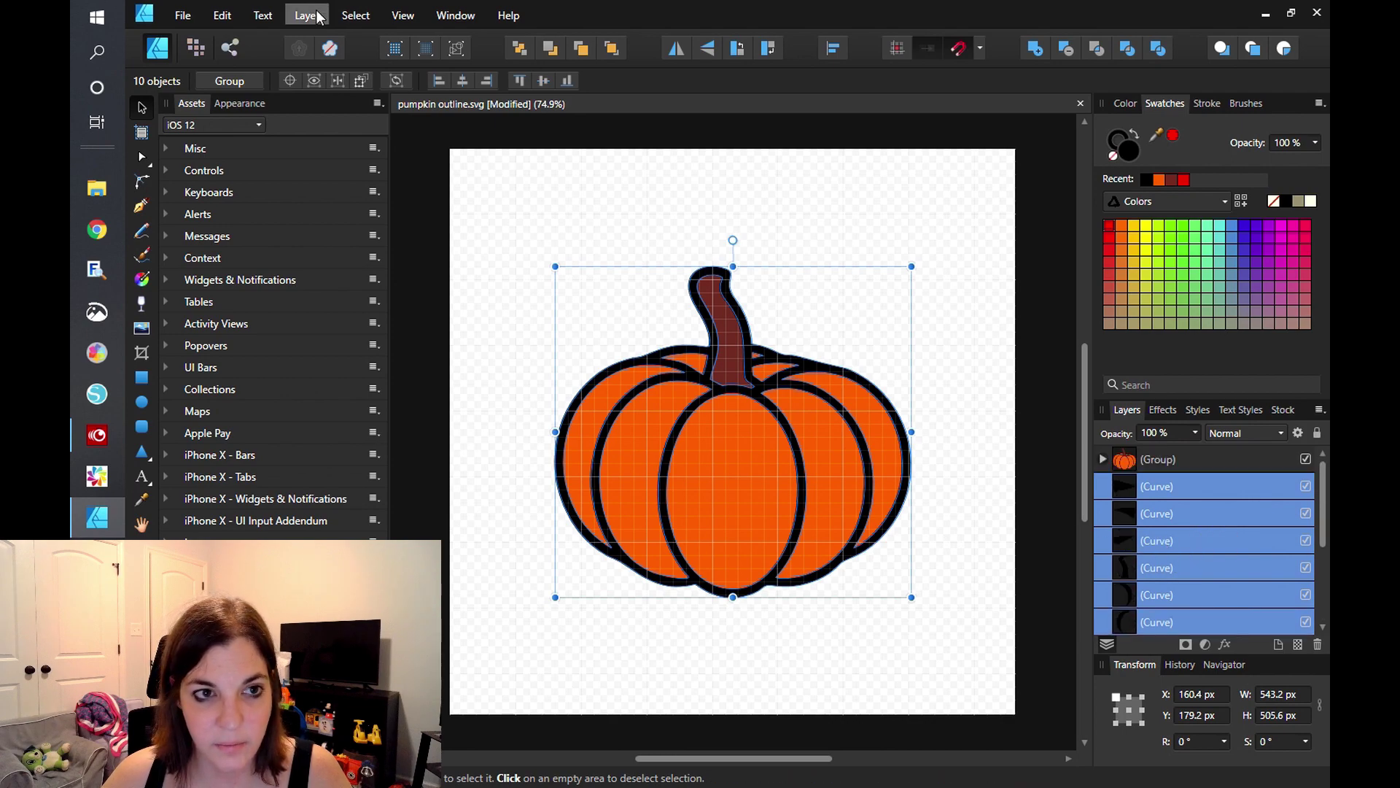
left_click(306, 15)
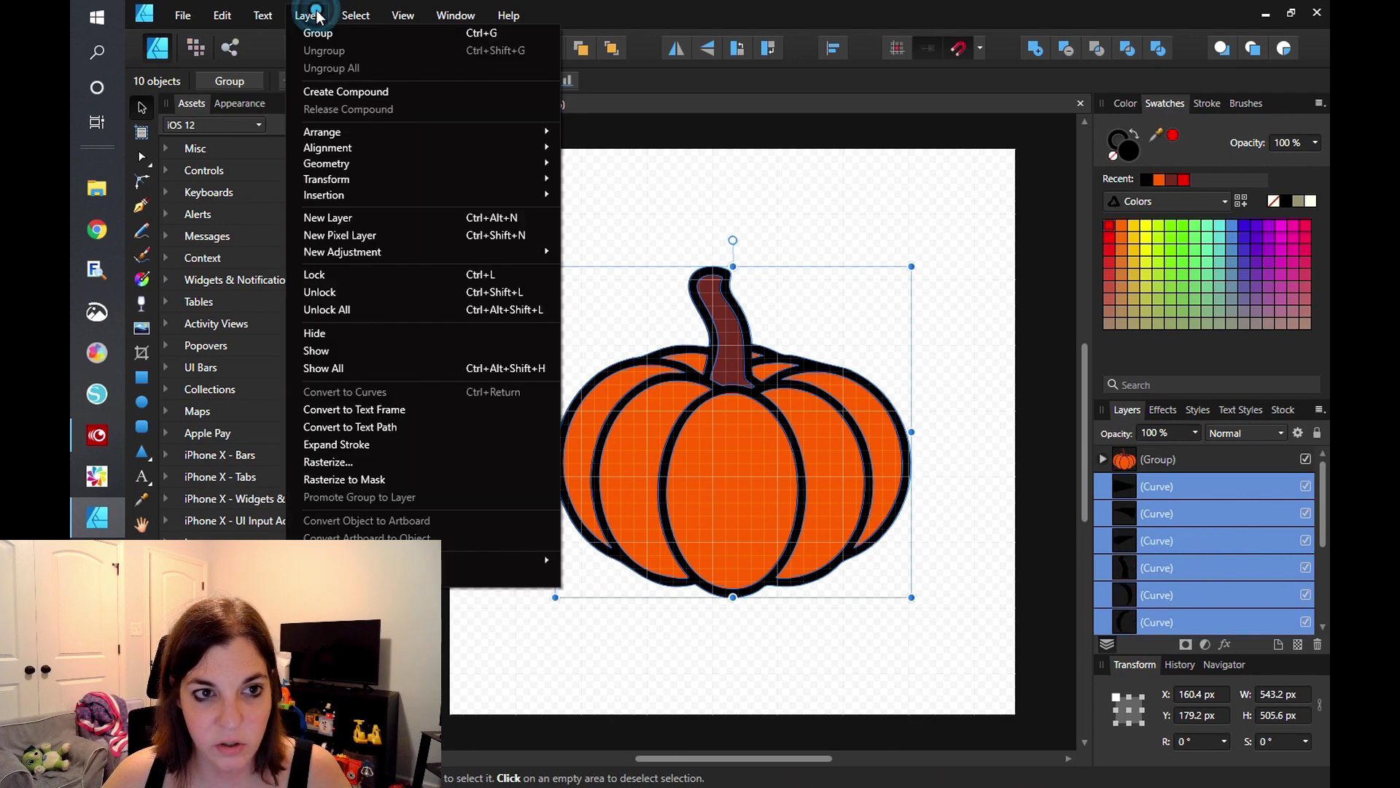
left_click(357, 91)
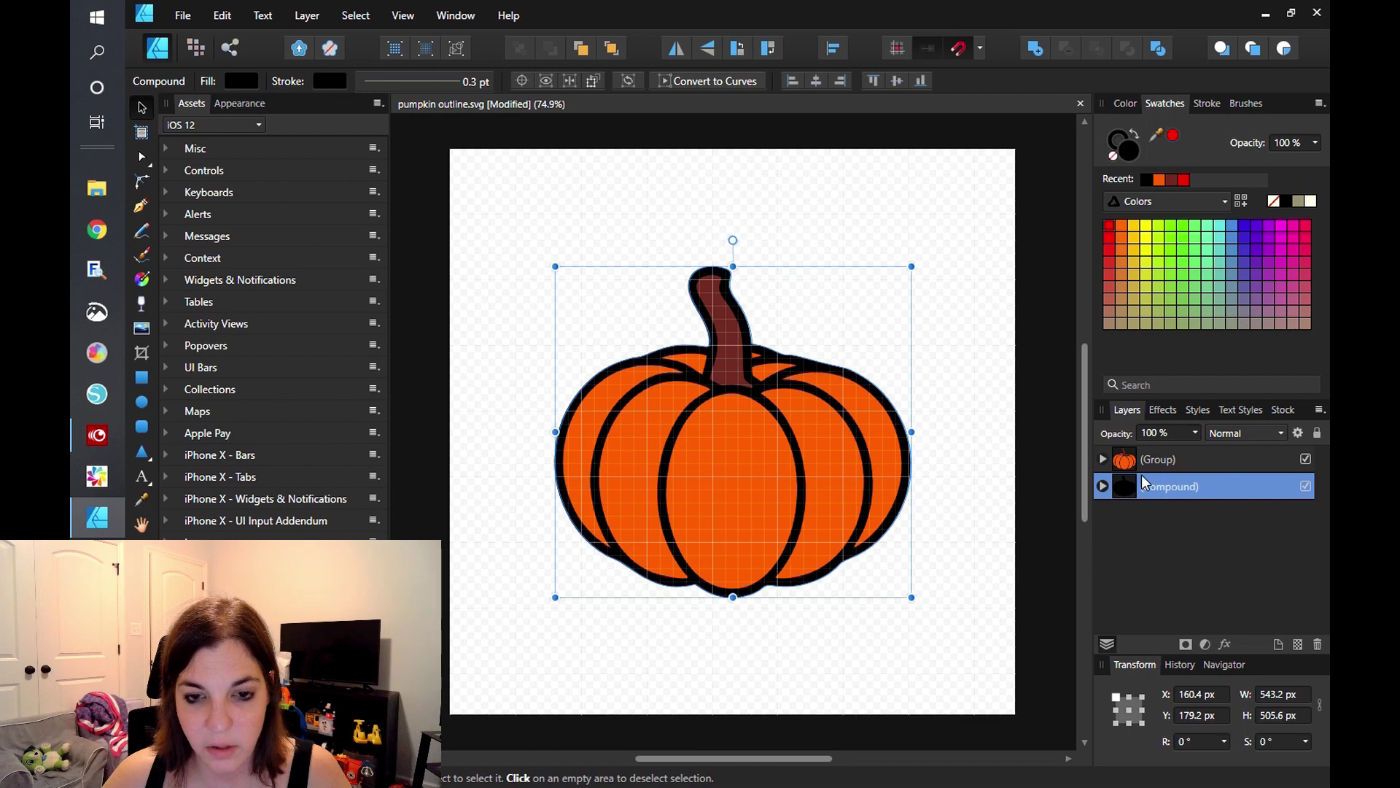
left_click(688, 210)
left_click_drag(730, 322, 917, 356)
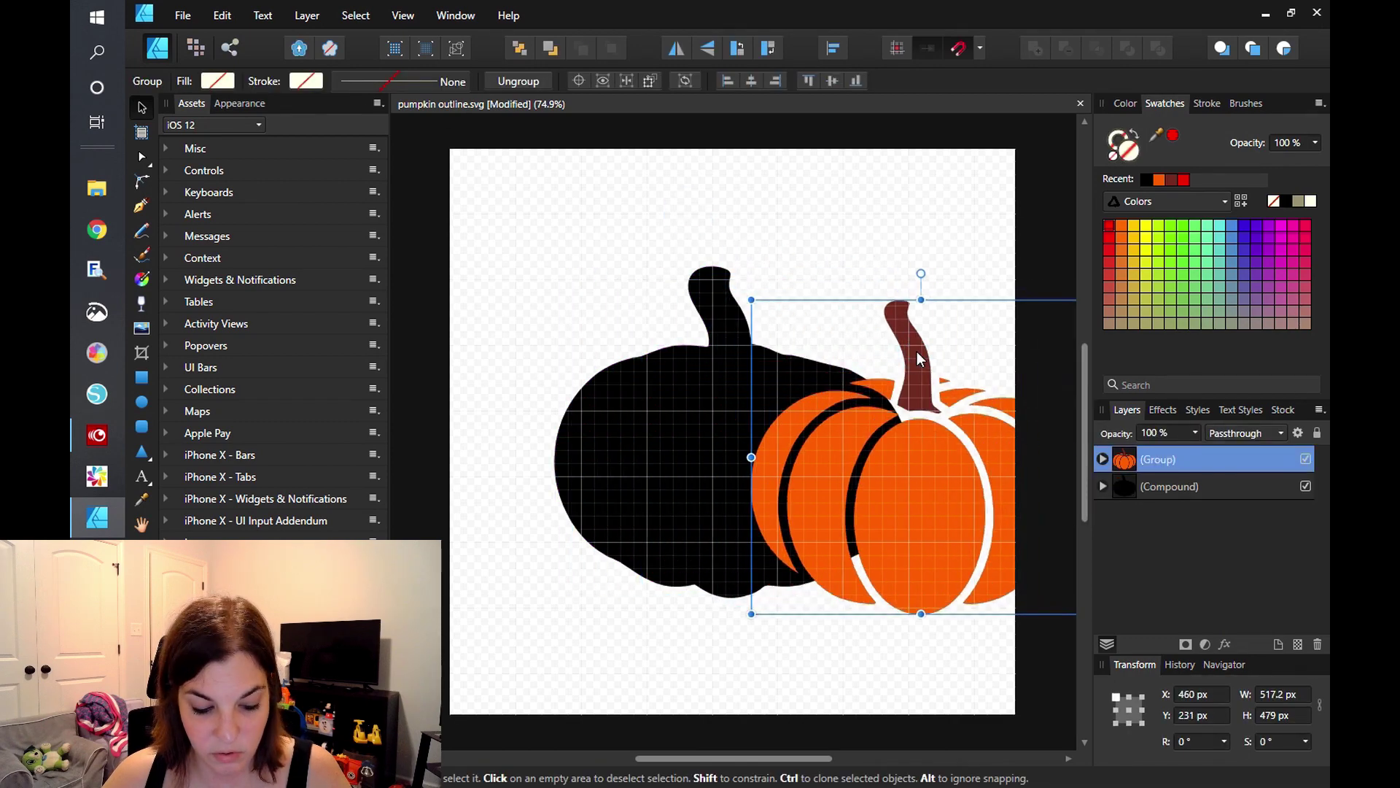
key("ctrl+z")
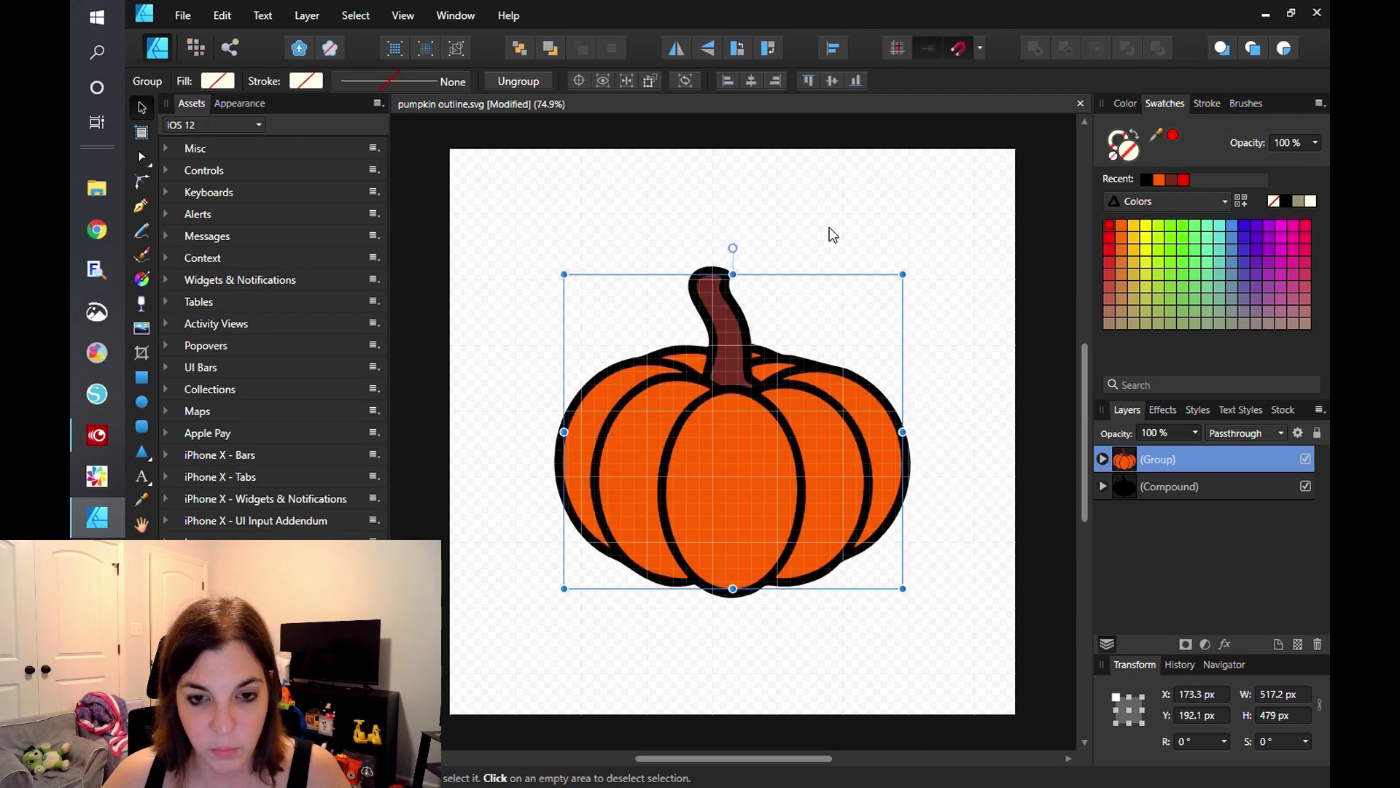
key("ctrl+z")
key("ctrl+z")
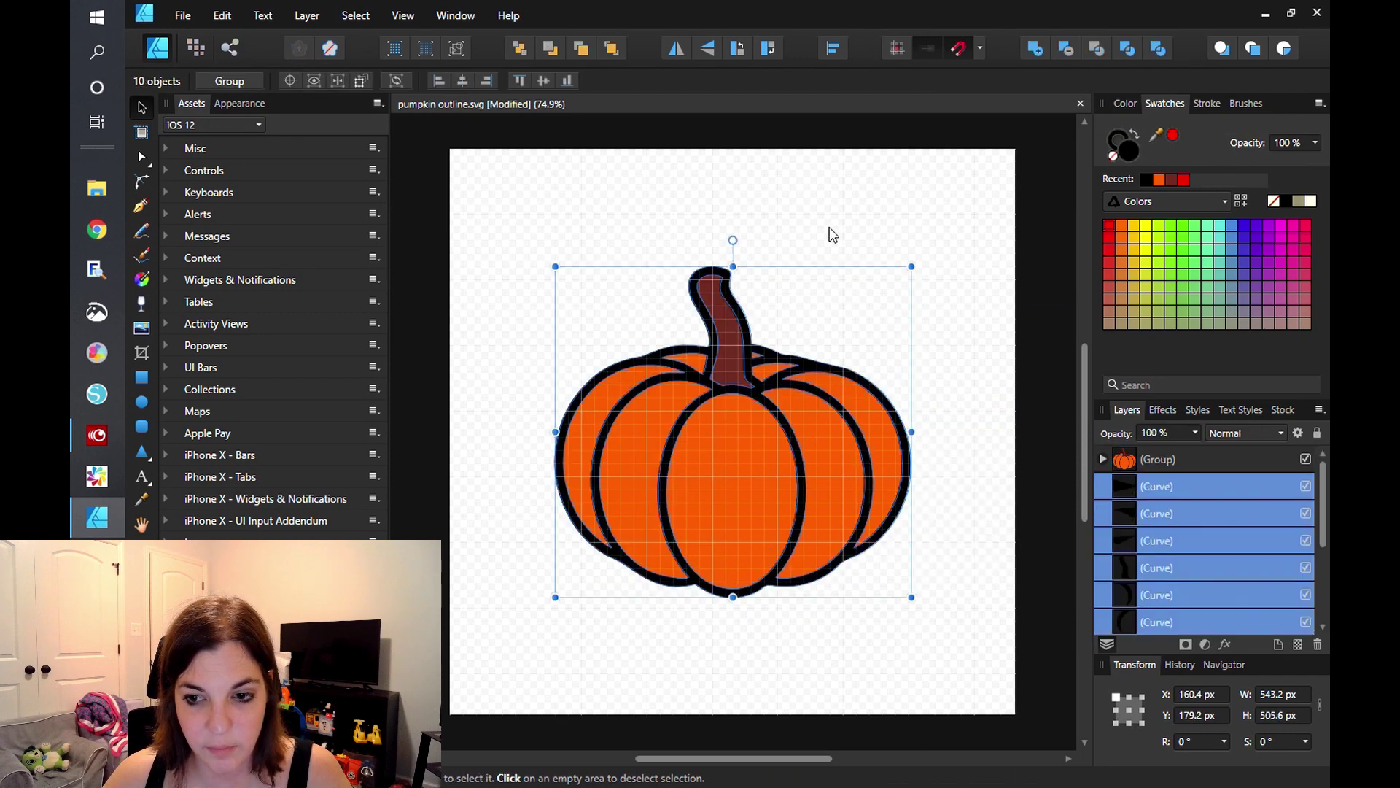
key("ctrl+z")
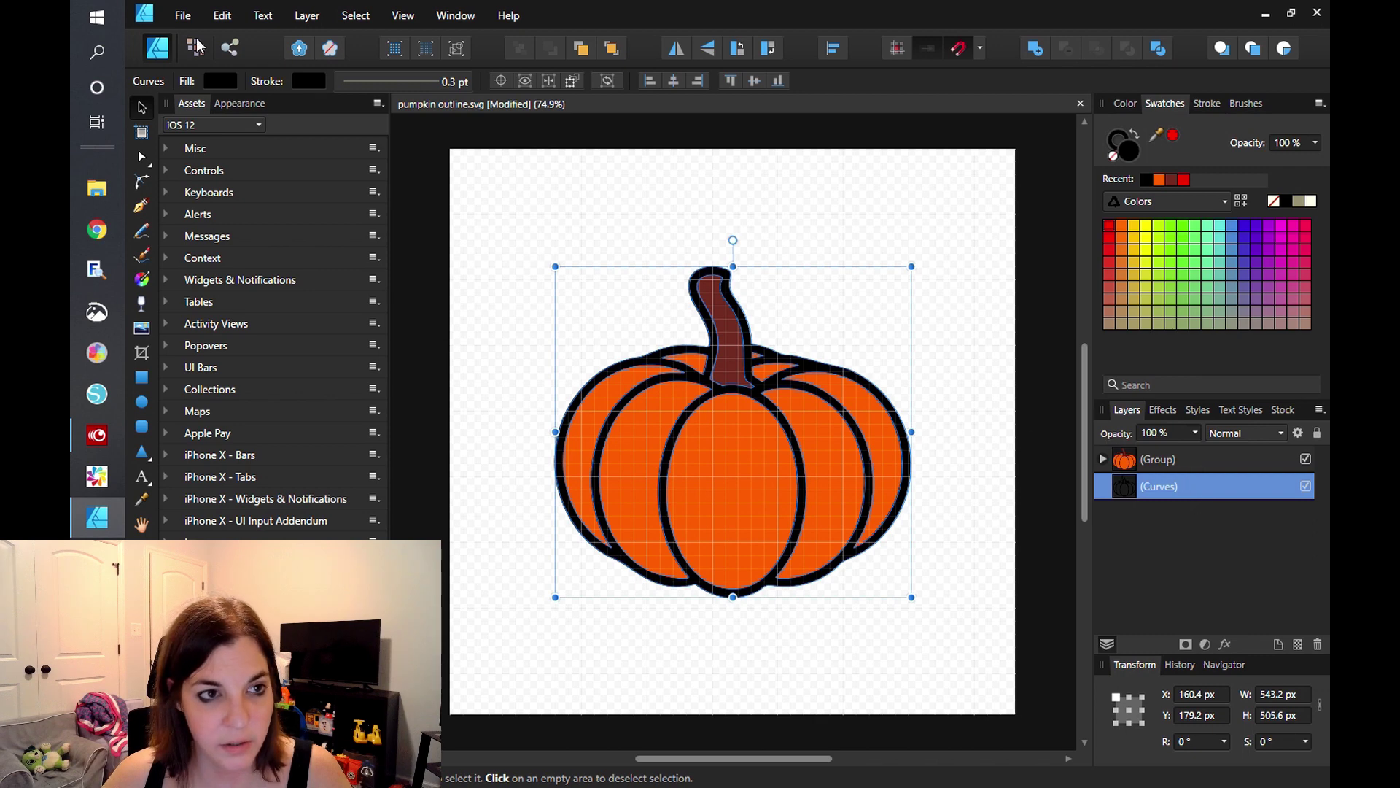
- Start a File > Export keeping the SVG (for export) preset
left_click(581, 243)
left_click(183, 15)
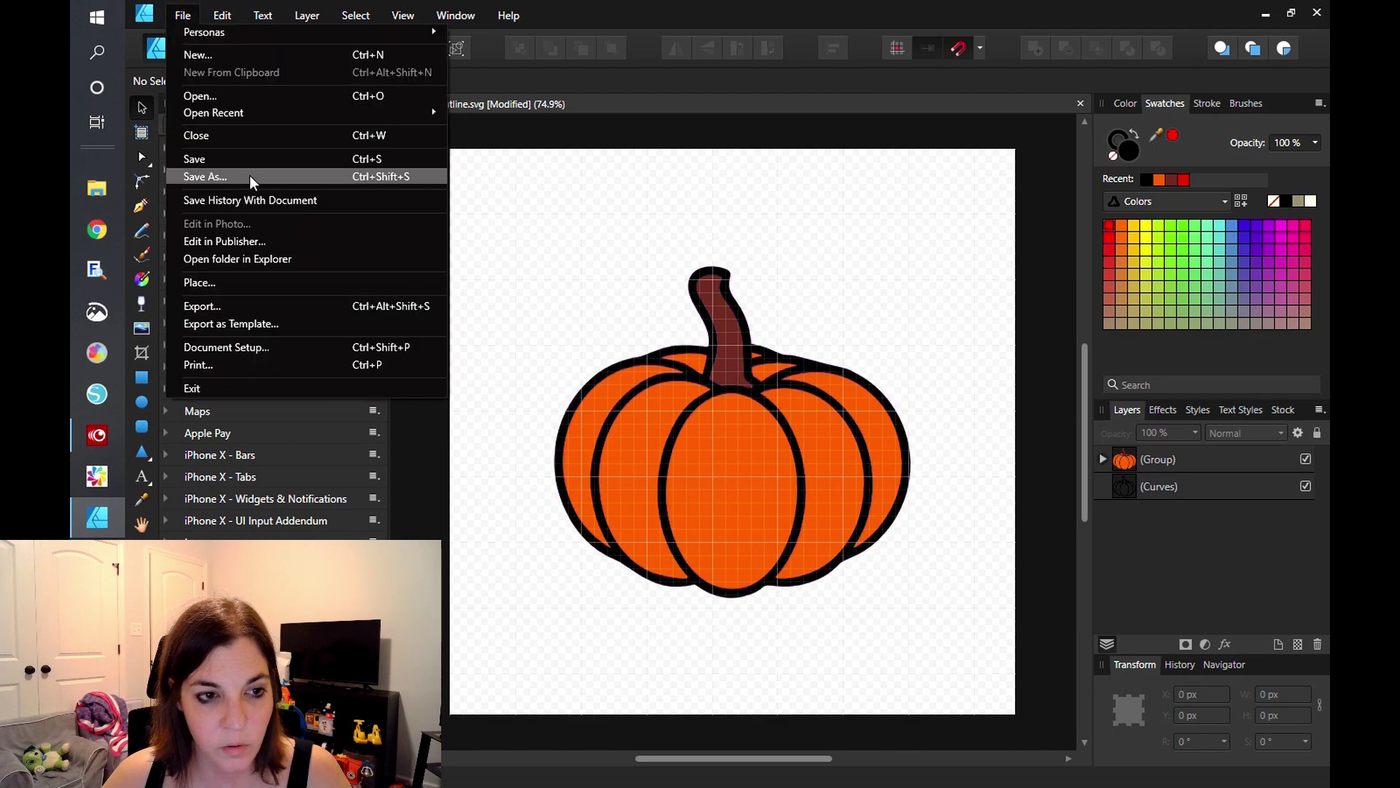
left_click(278, 300)
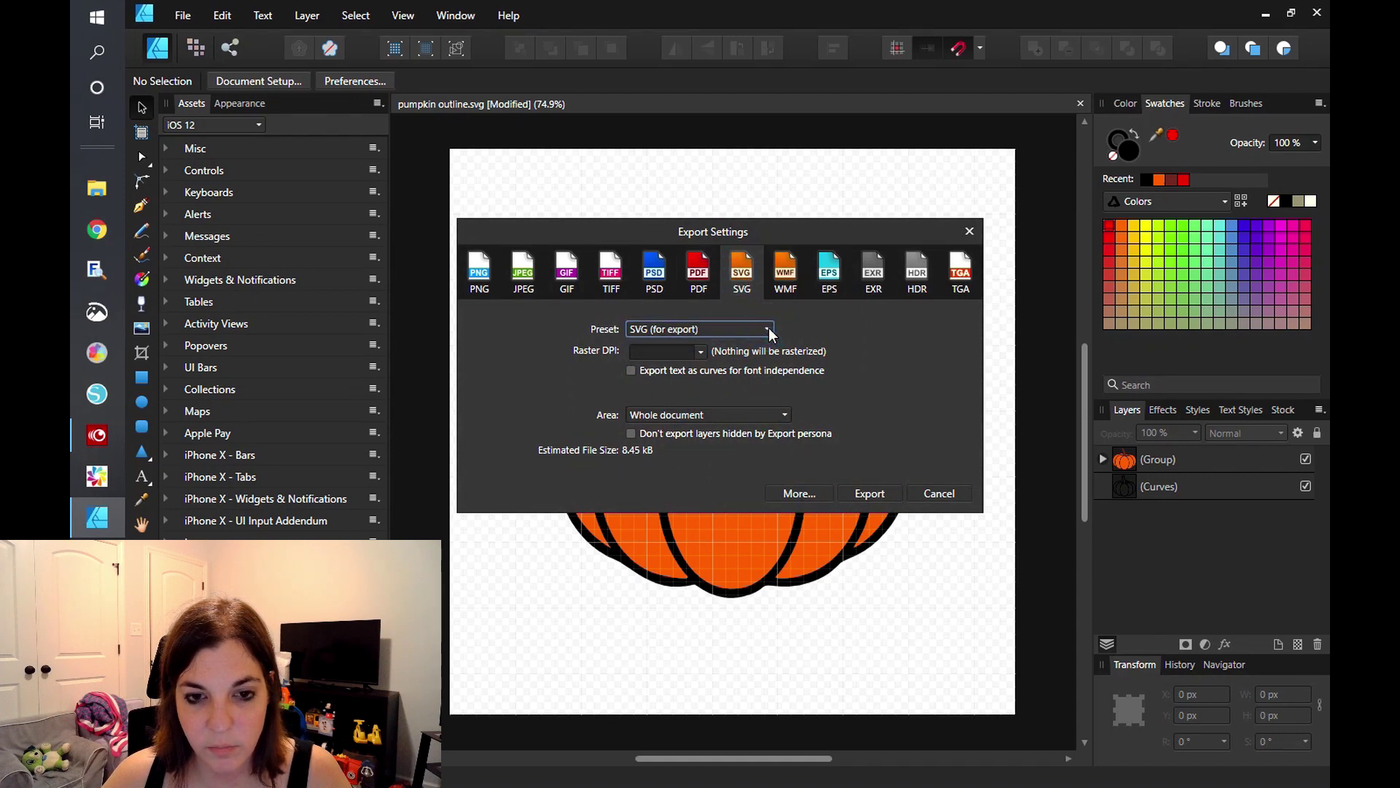
left_click(704, 332)
left_click(862, 407)
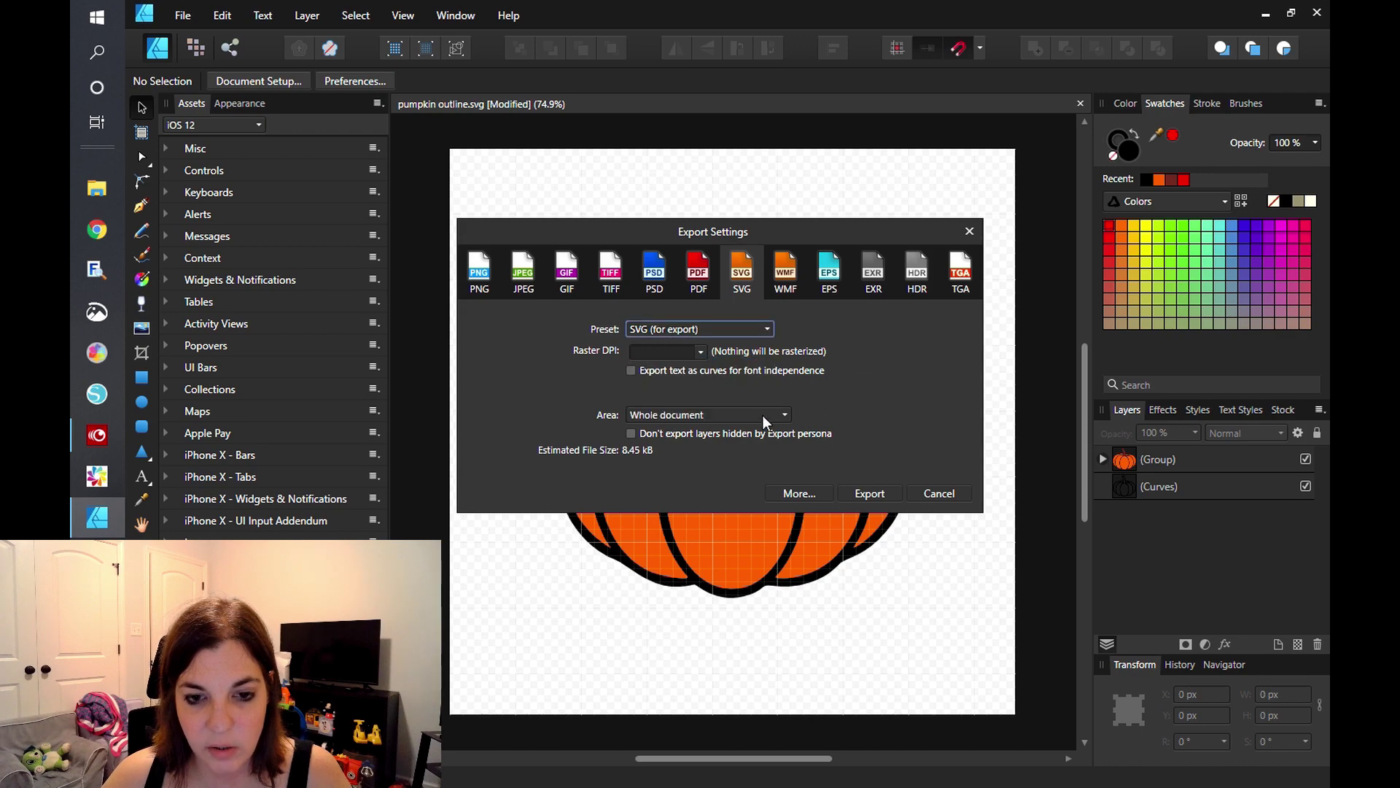
left_click(866, 492)
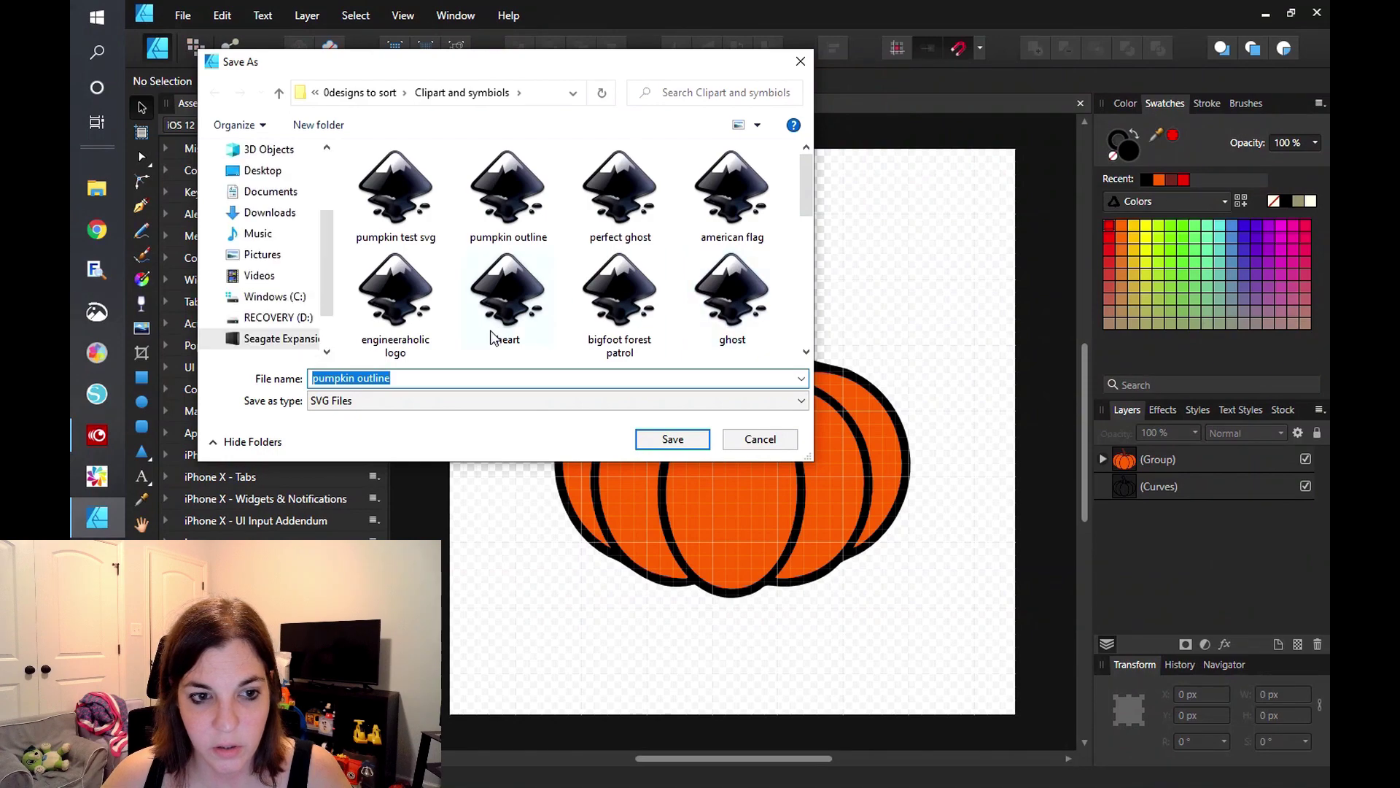
- Save the export as 'pumpkin test svg2' in the Clipart and symbiols folder
left_click(407, 377)
left_click(394, 219)
left_click(418, 382)
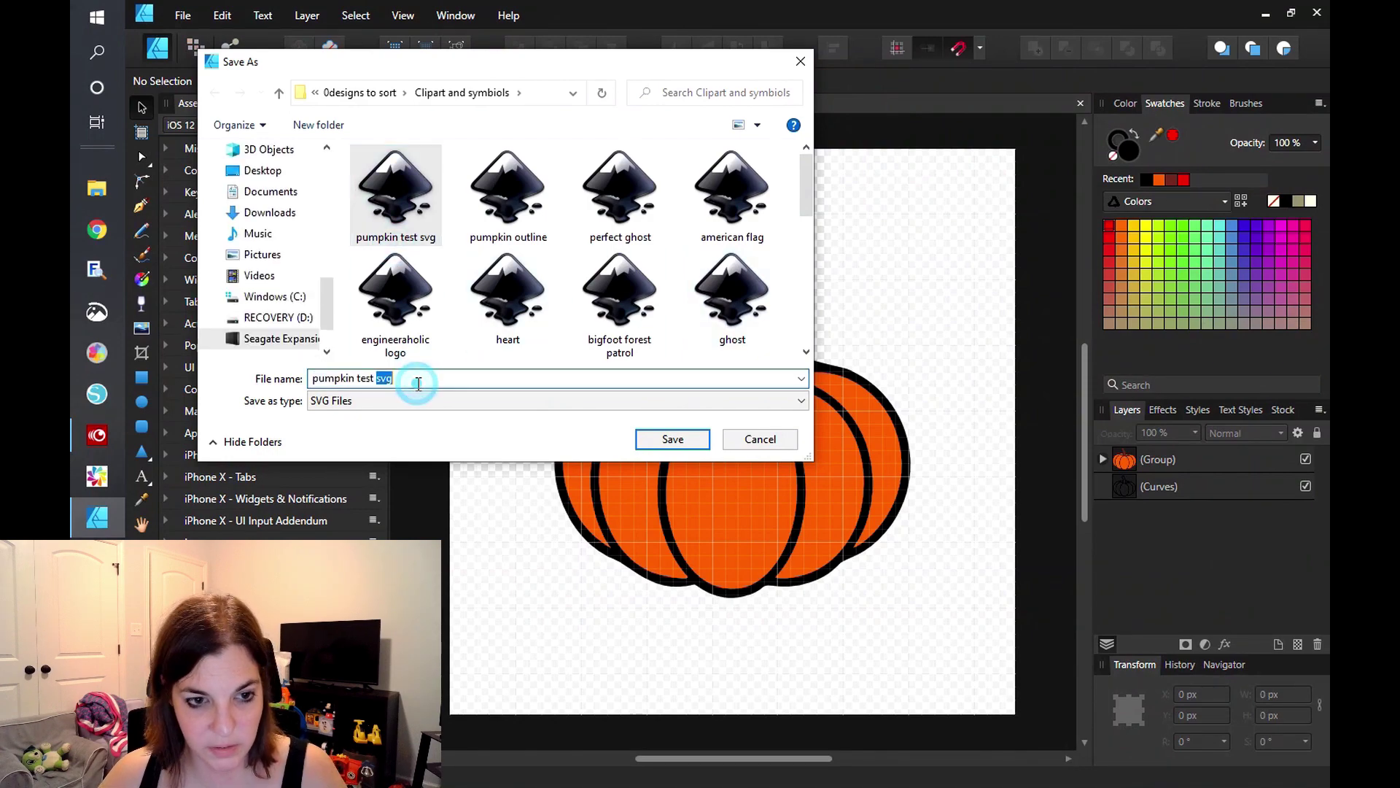
type("2")
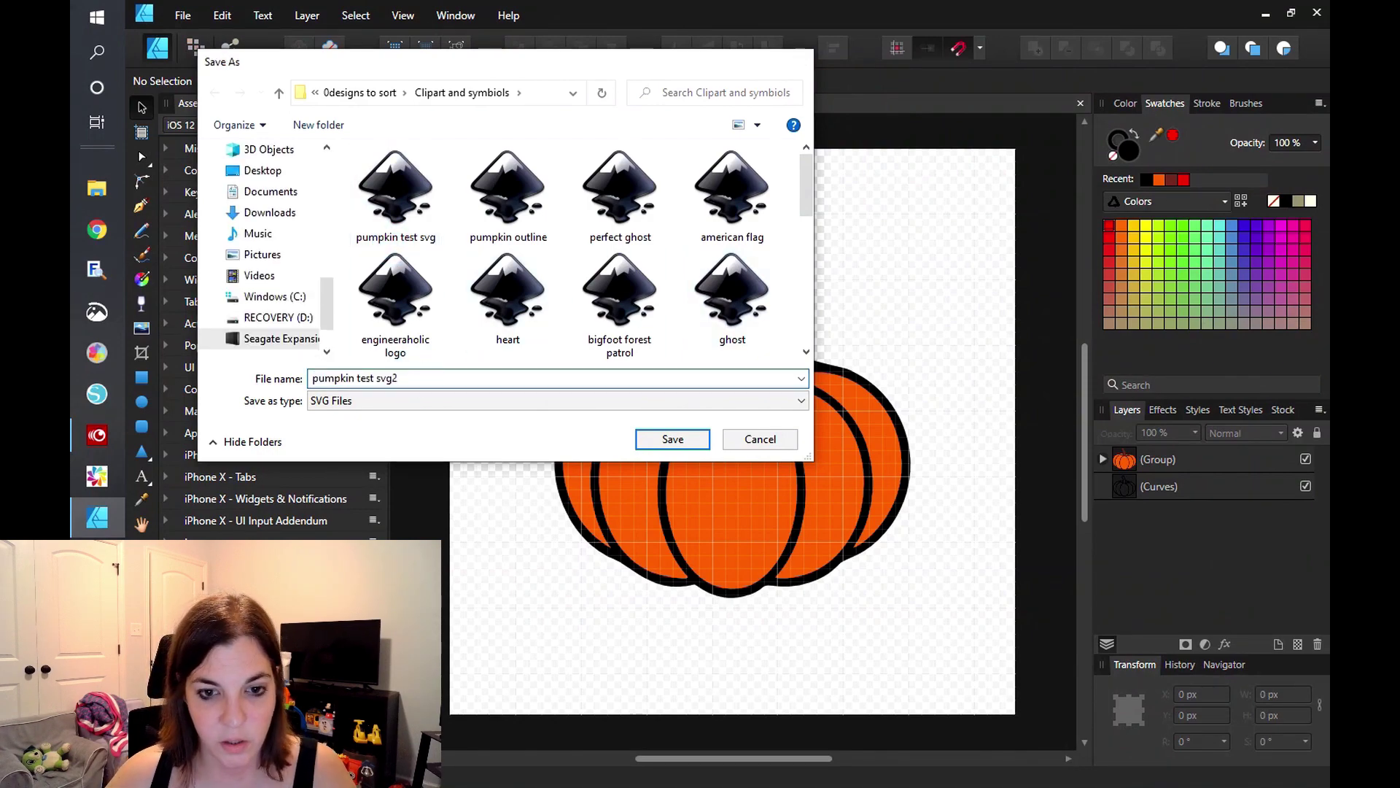
key("Return")
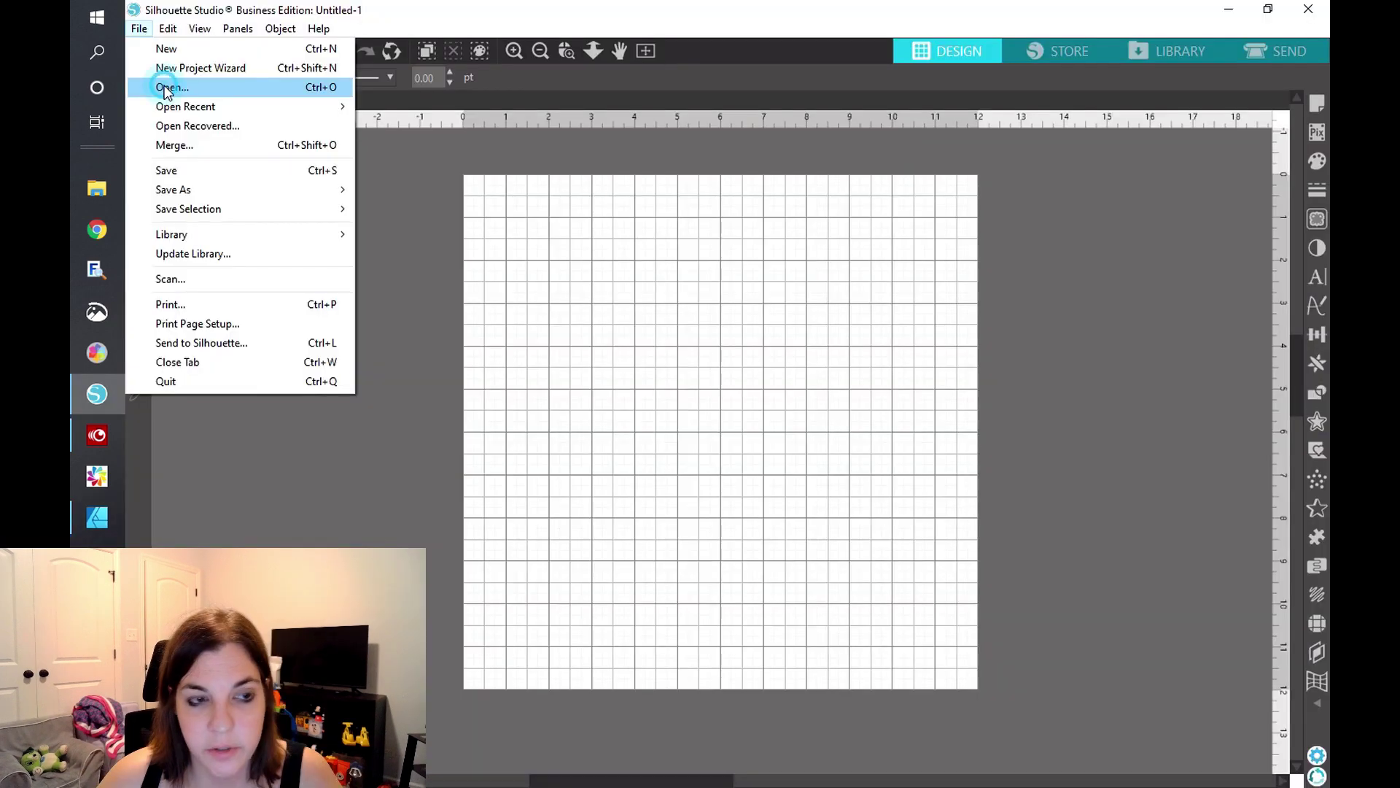
- Open pumpkin test svg2 in Silhouette Studio and bring up Page Setup
left_click(162, 87)
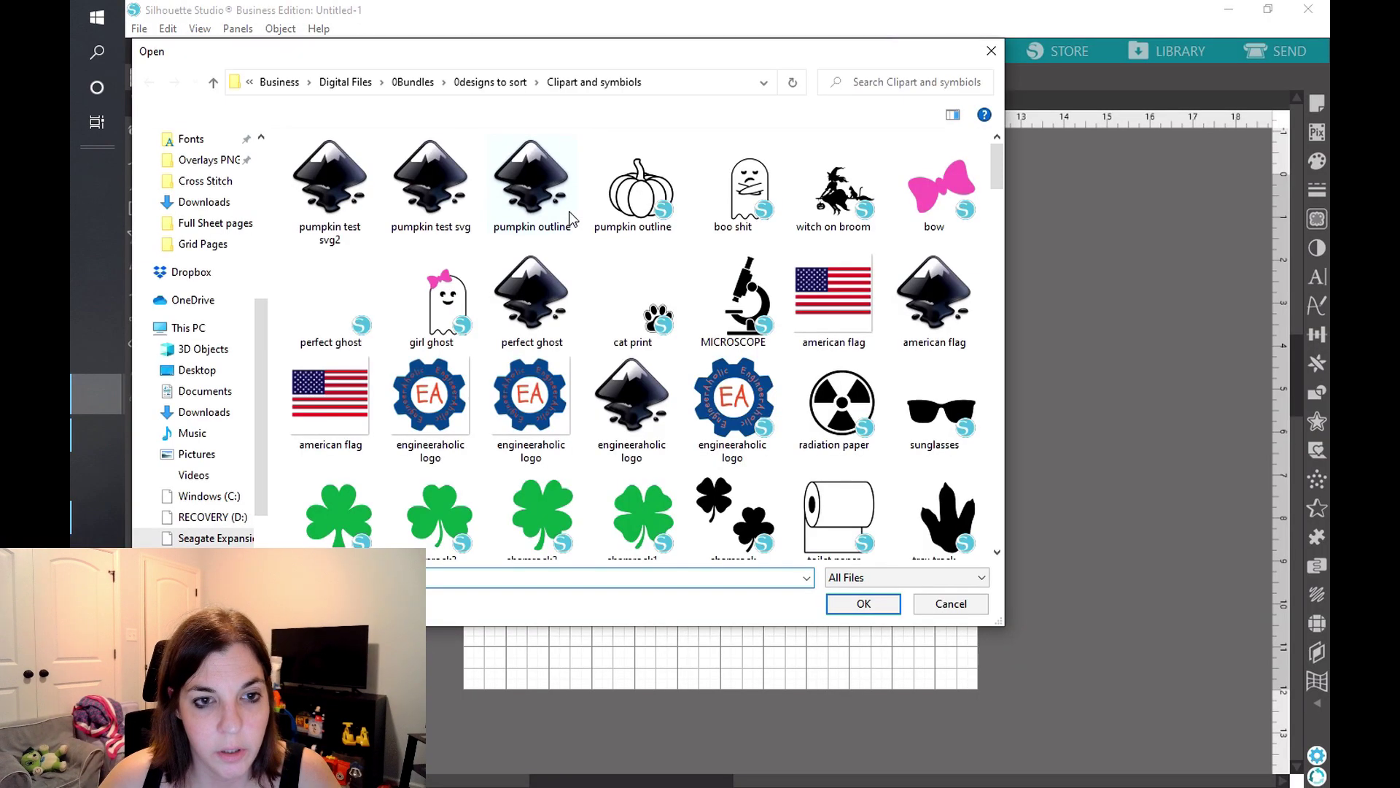
double_click(337, 193)
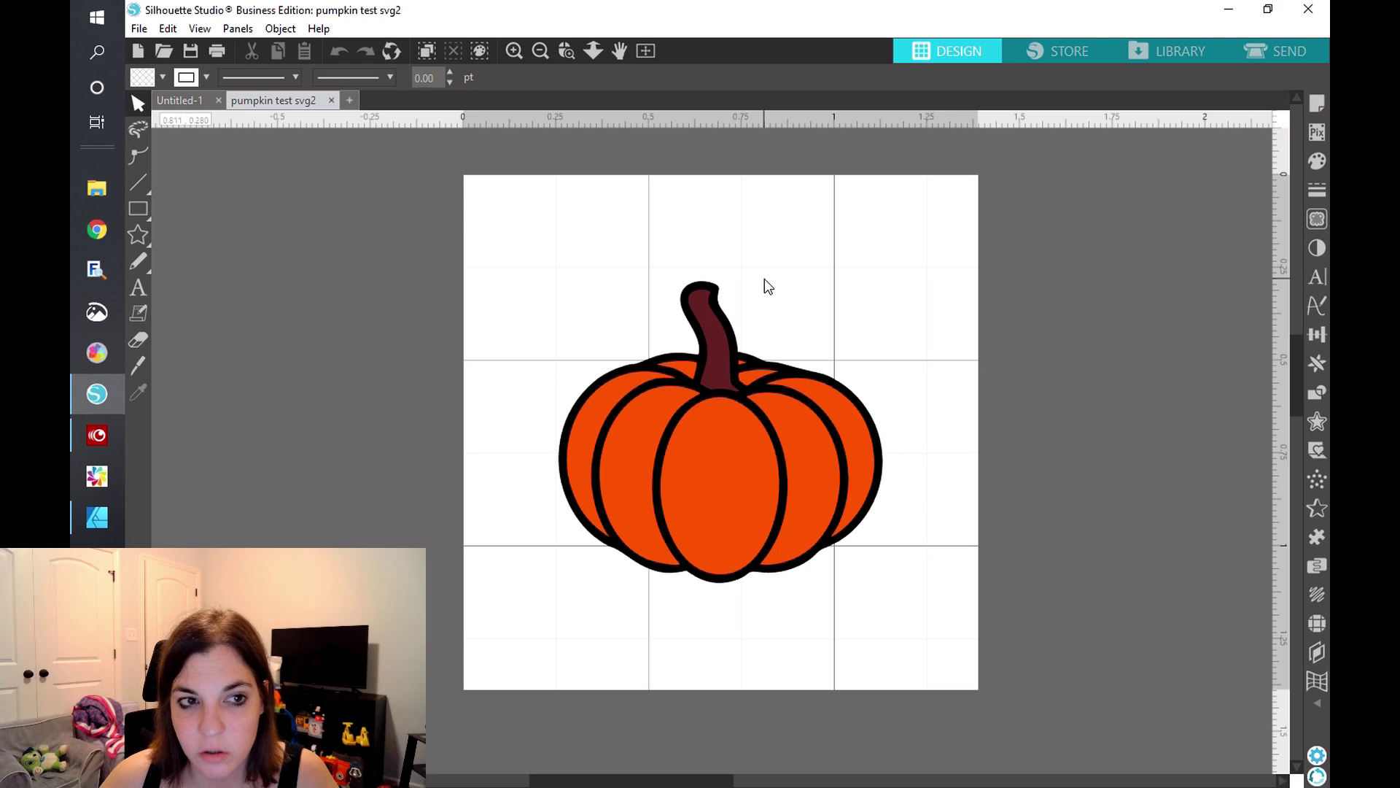
left_click(1317, 102)
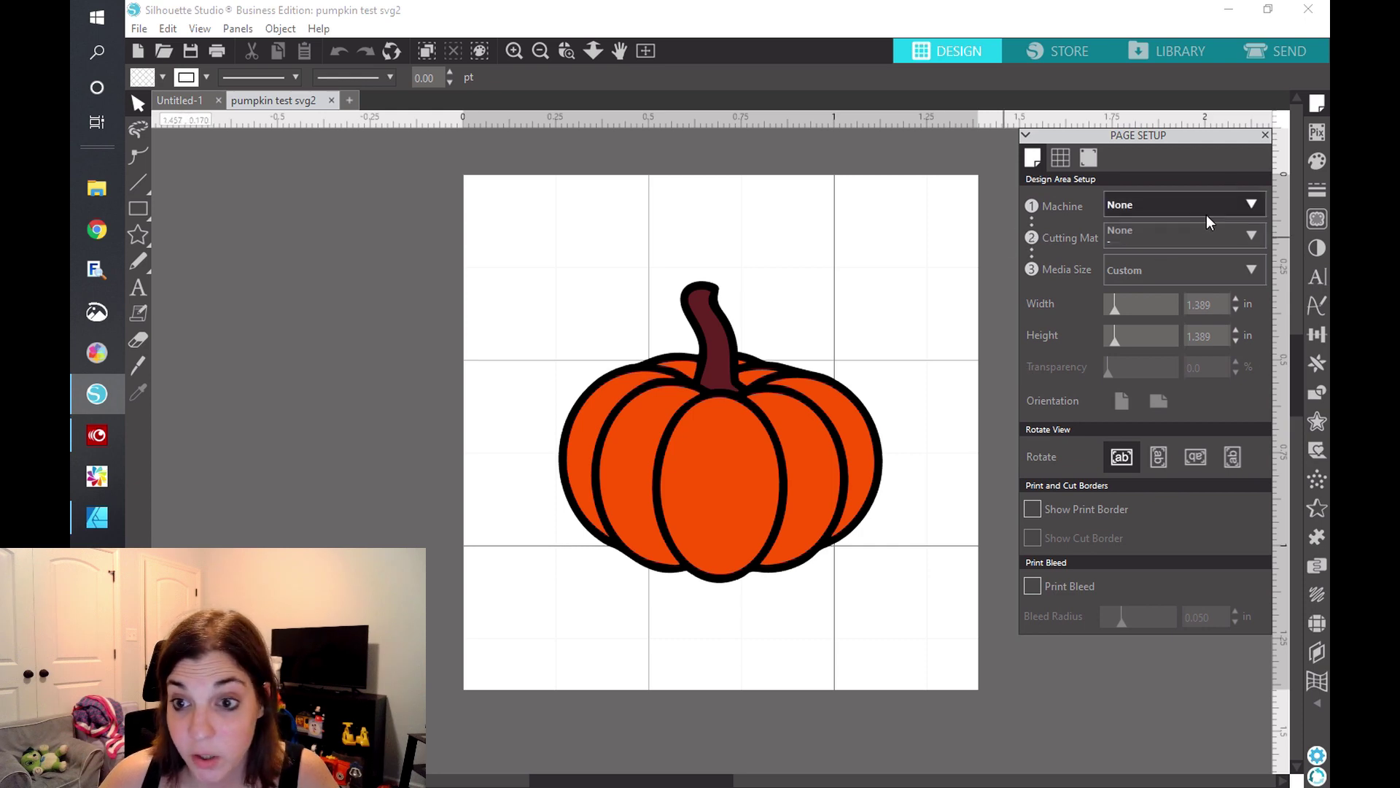
- Set the page width and height to 12 inches each
left_click(1213, 304)
type("12")
key("Tab")
type("12")
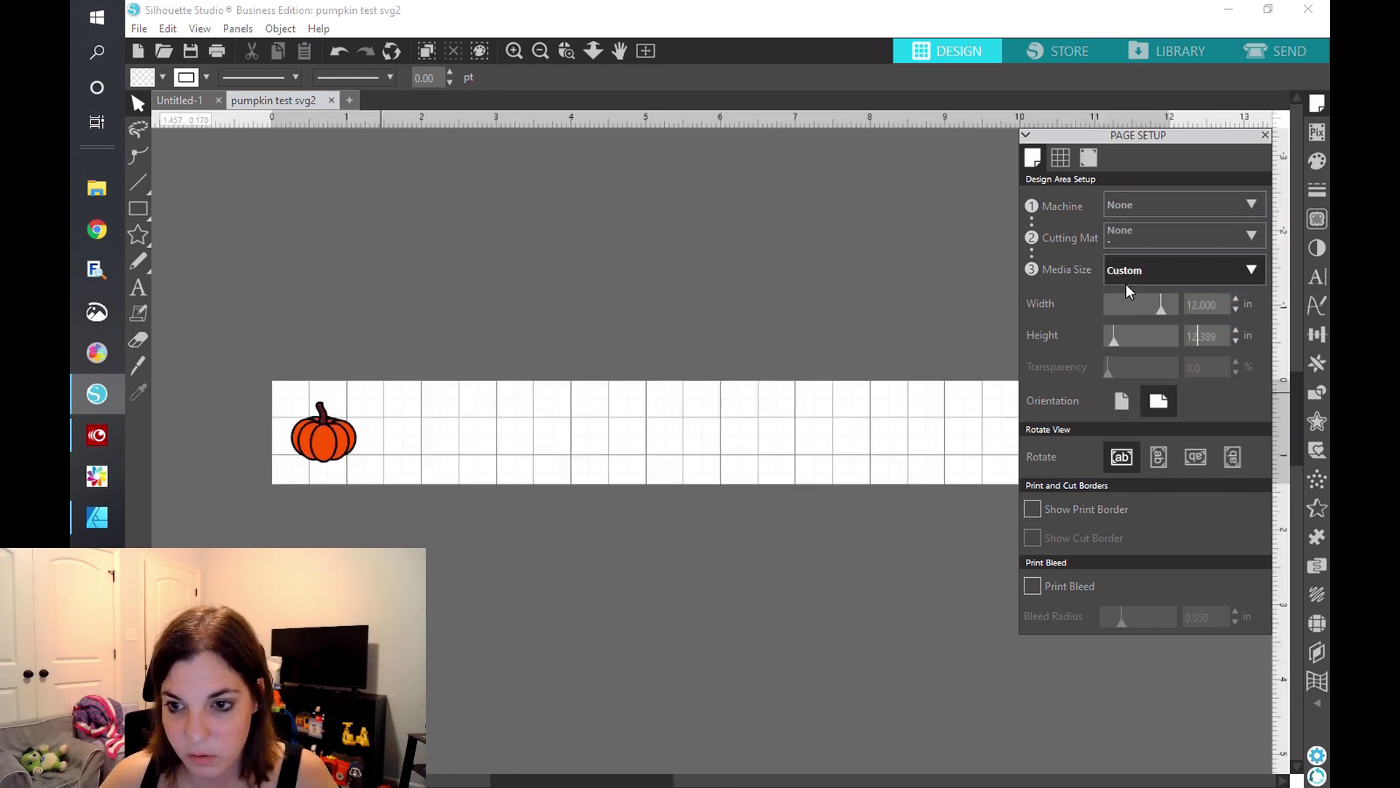
left_click(1203, 336)
type("1")
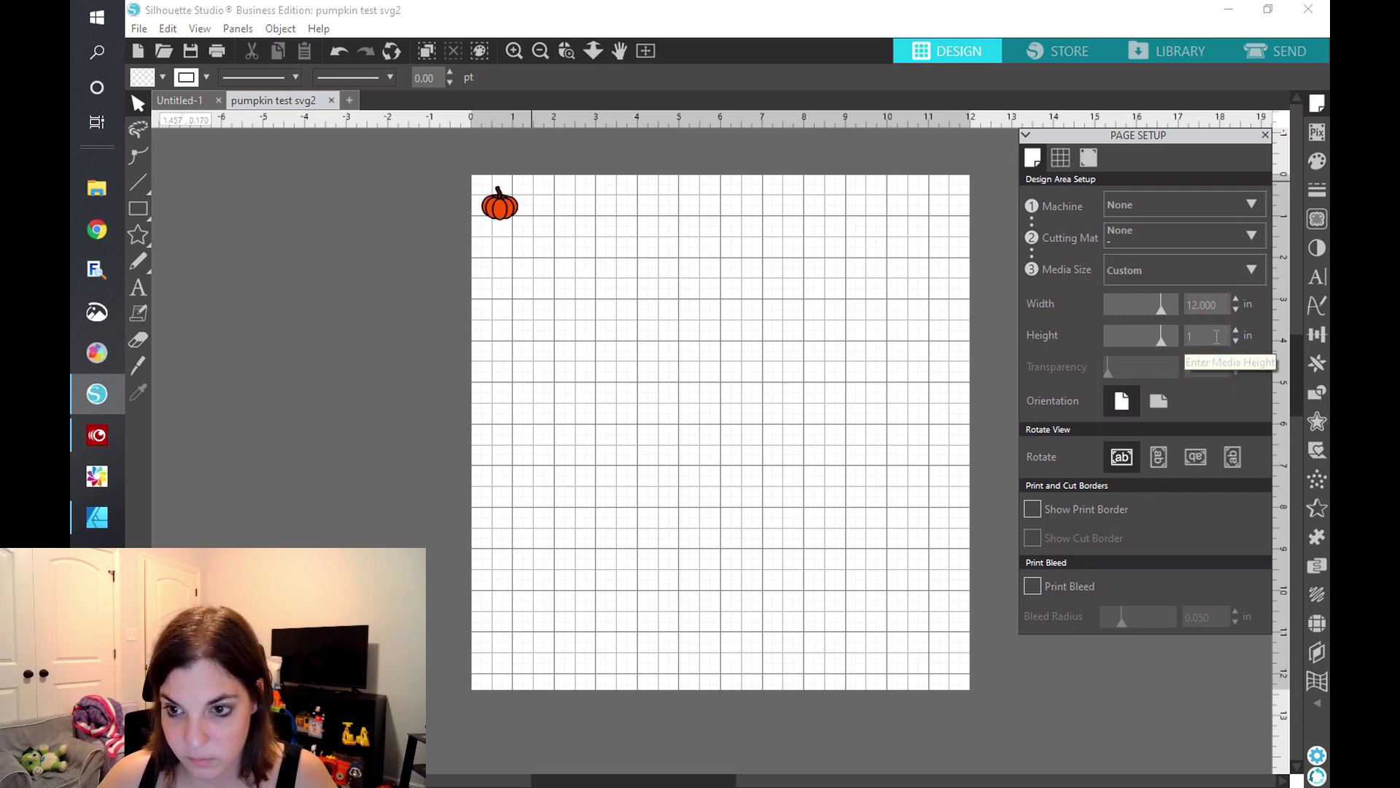
key("Return")
- Enlarge the pumpkin to about 7.48 inches wide, centre it, and view the Send settings
left_click(493, 207)
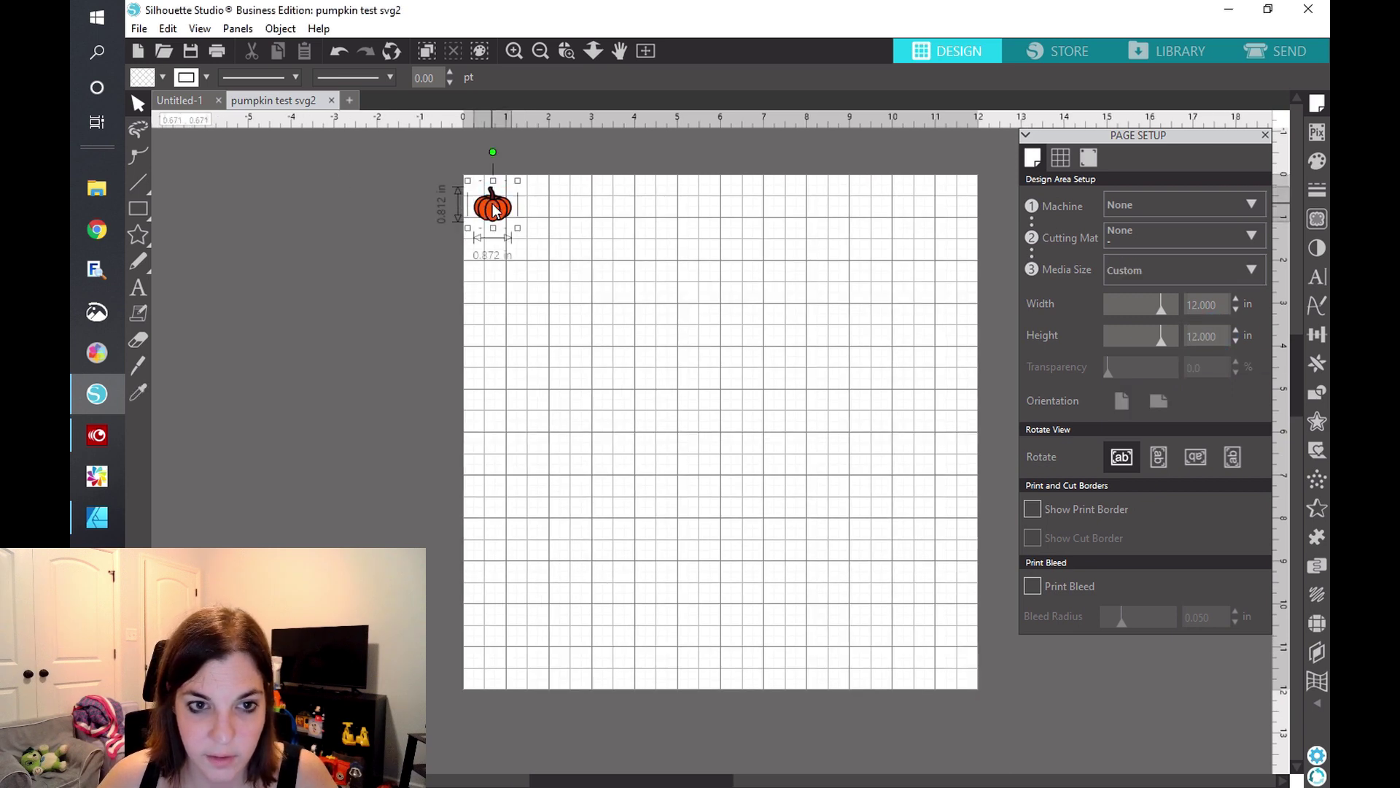
left_click_drag(516, 233, 801, 491)
left_click_drag(653, 418, 741, 479)
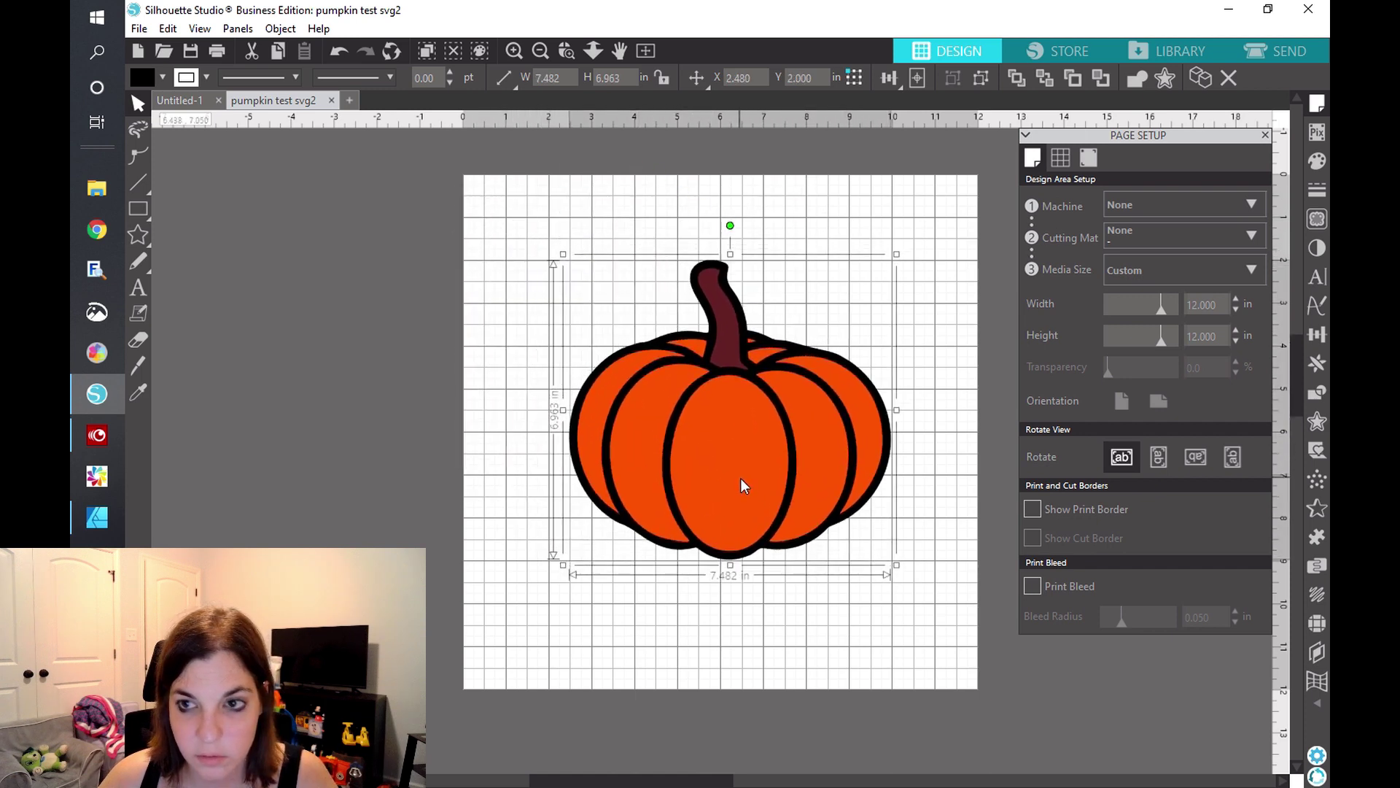
left_click(1253, 48)
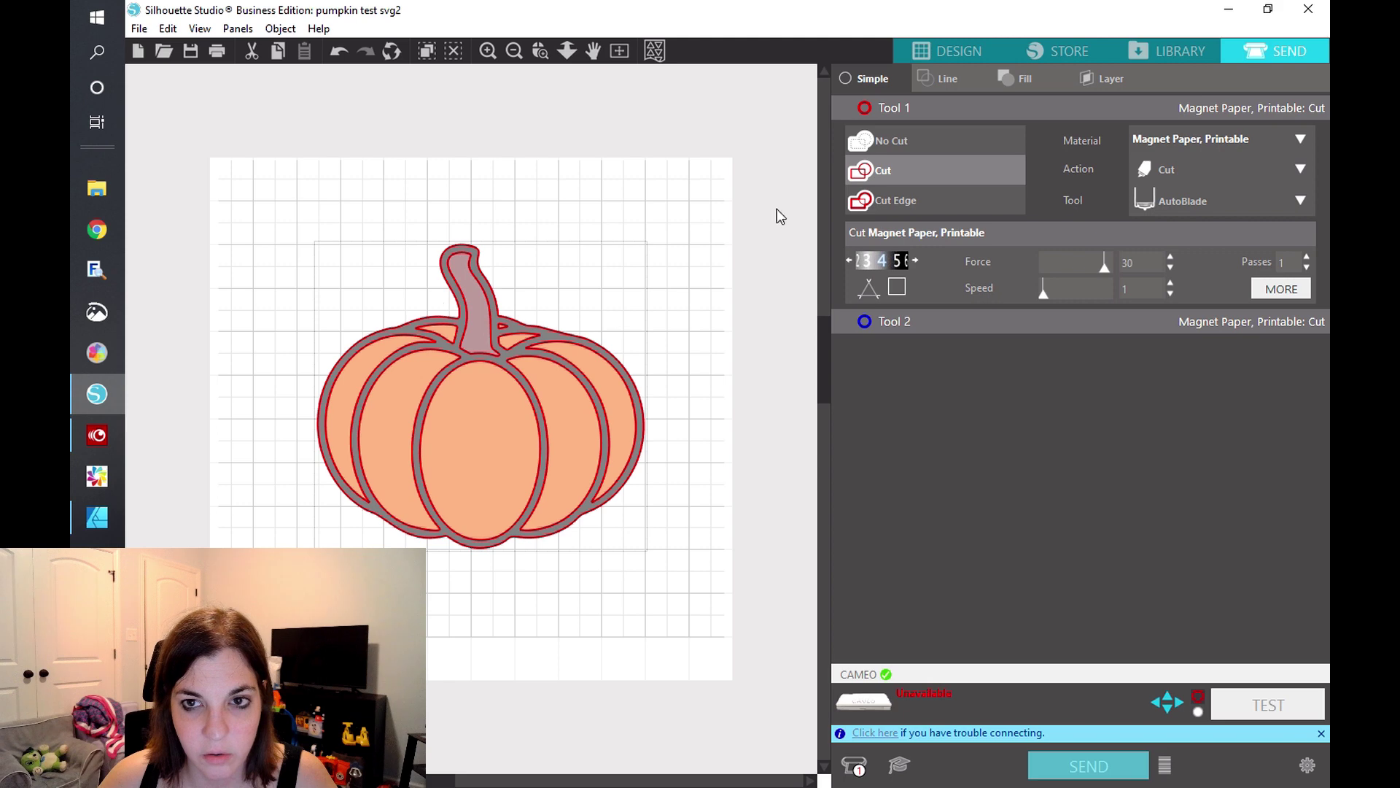
- Ungroup the pumpkin to confirm the orange fill and black outline separate, then undo both changes
left_click(944, 45)
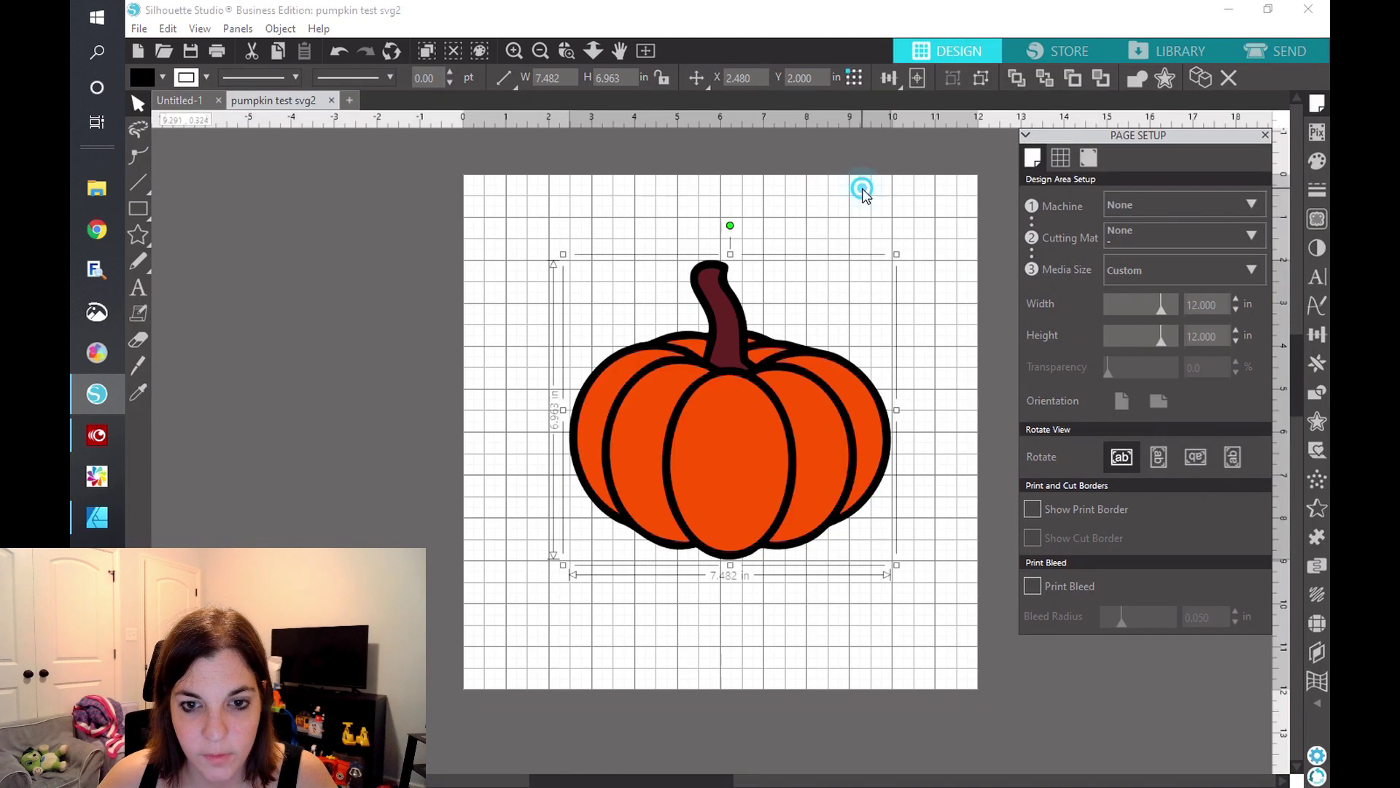
left_click(749, 463)
left_click(977, 82)
left_click(884, 197)
left_click_drag(725, 440, 872, 468)
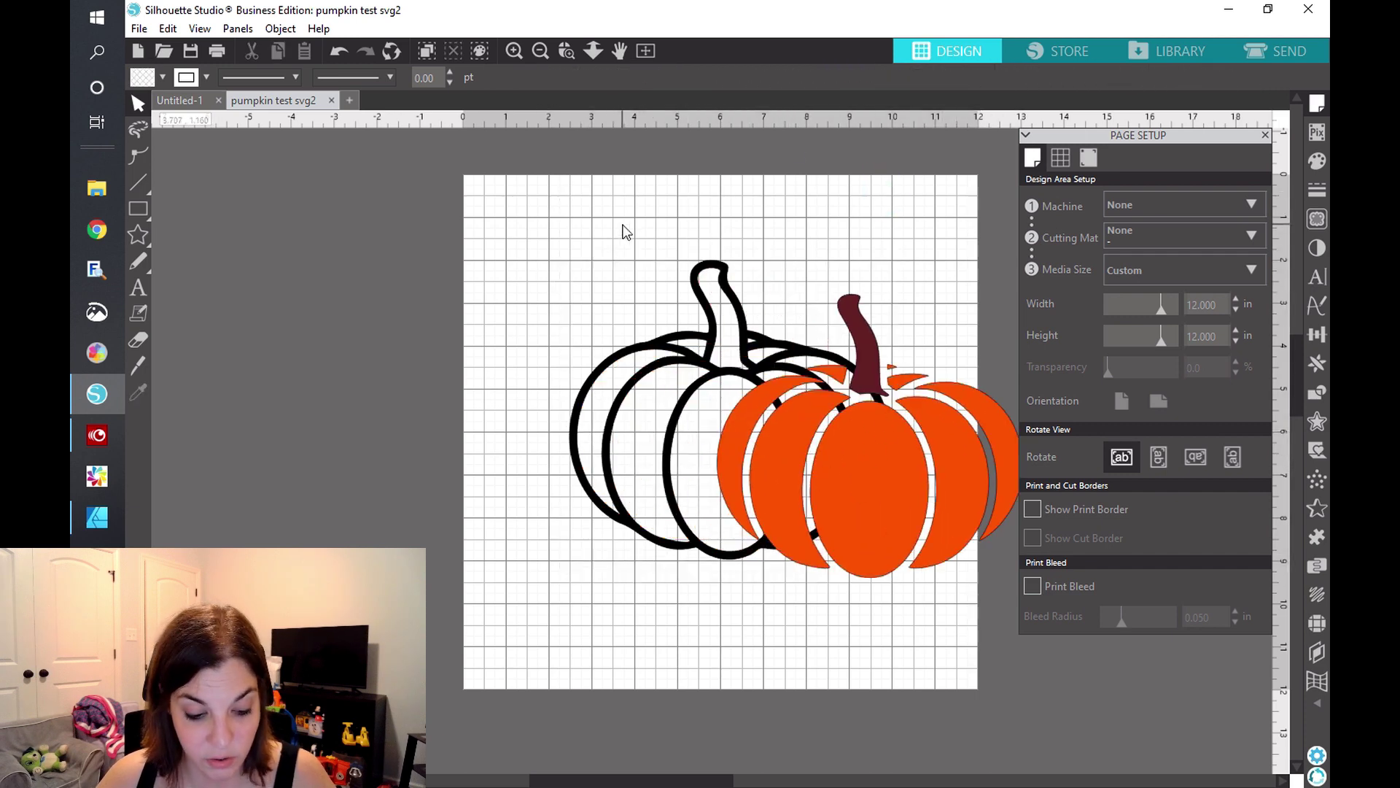
key("ctrl+z")
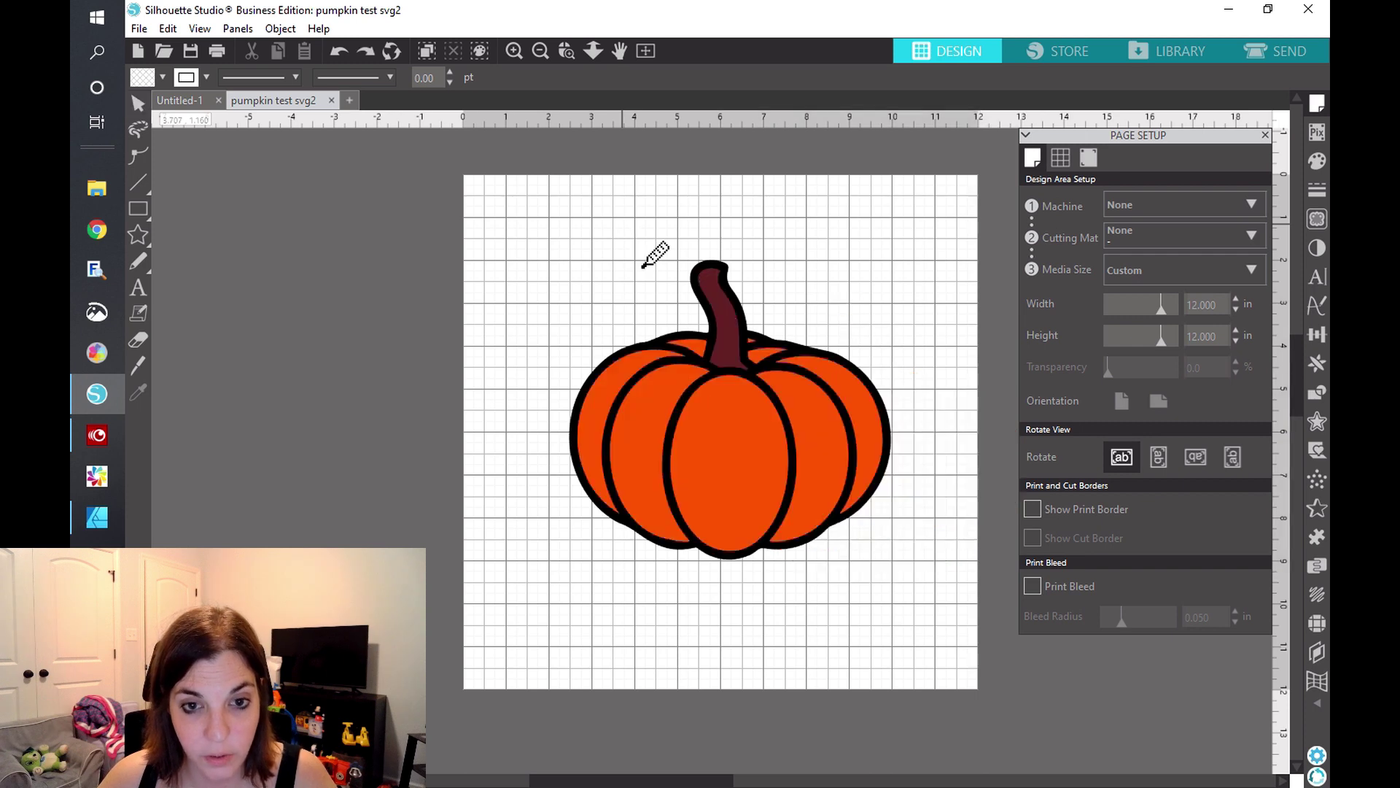
key("ctrl+z")
left_click(626, 212)
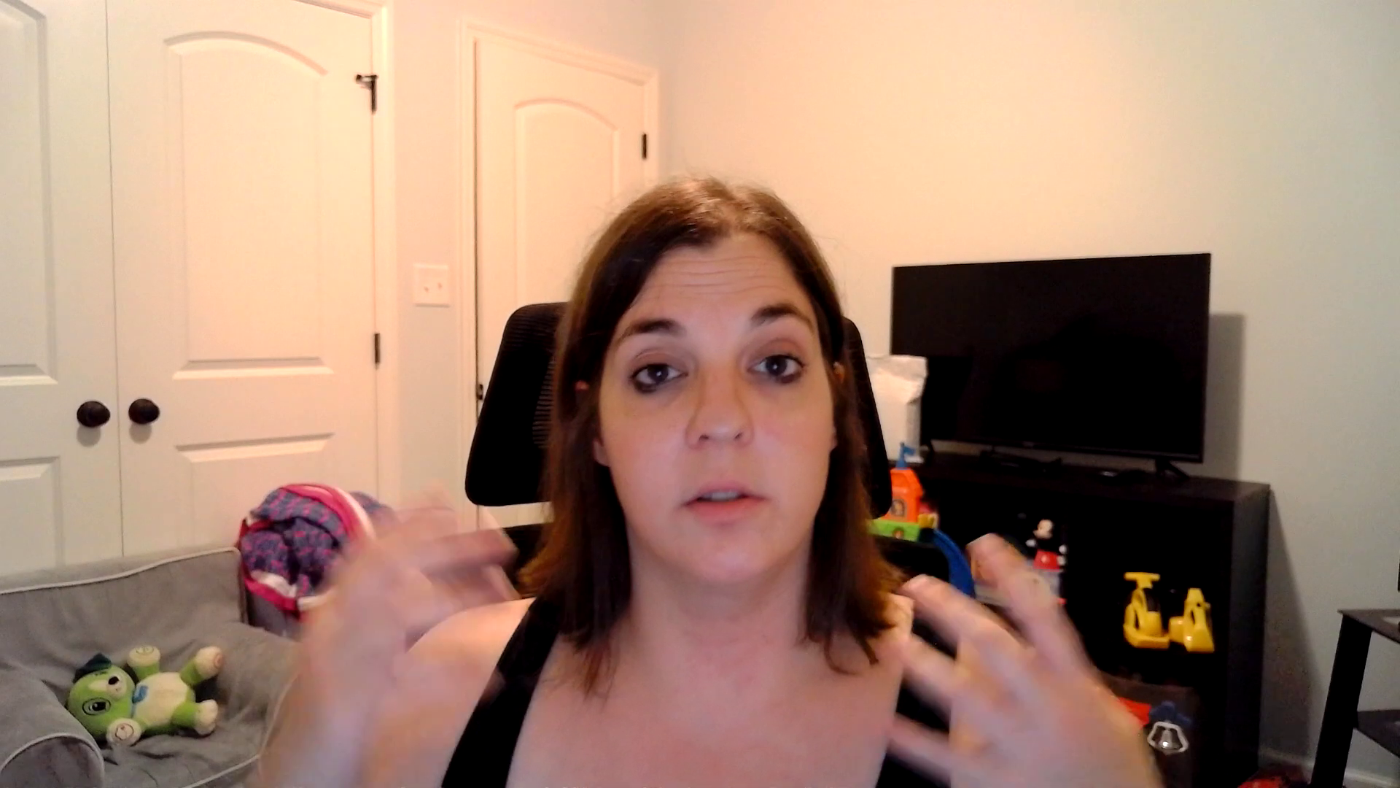